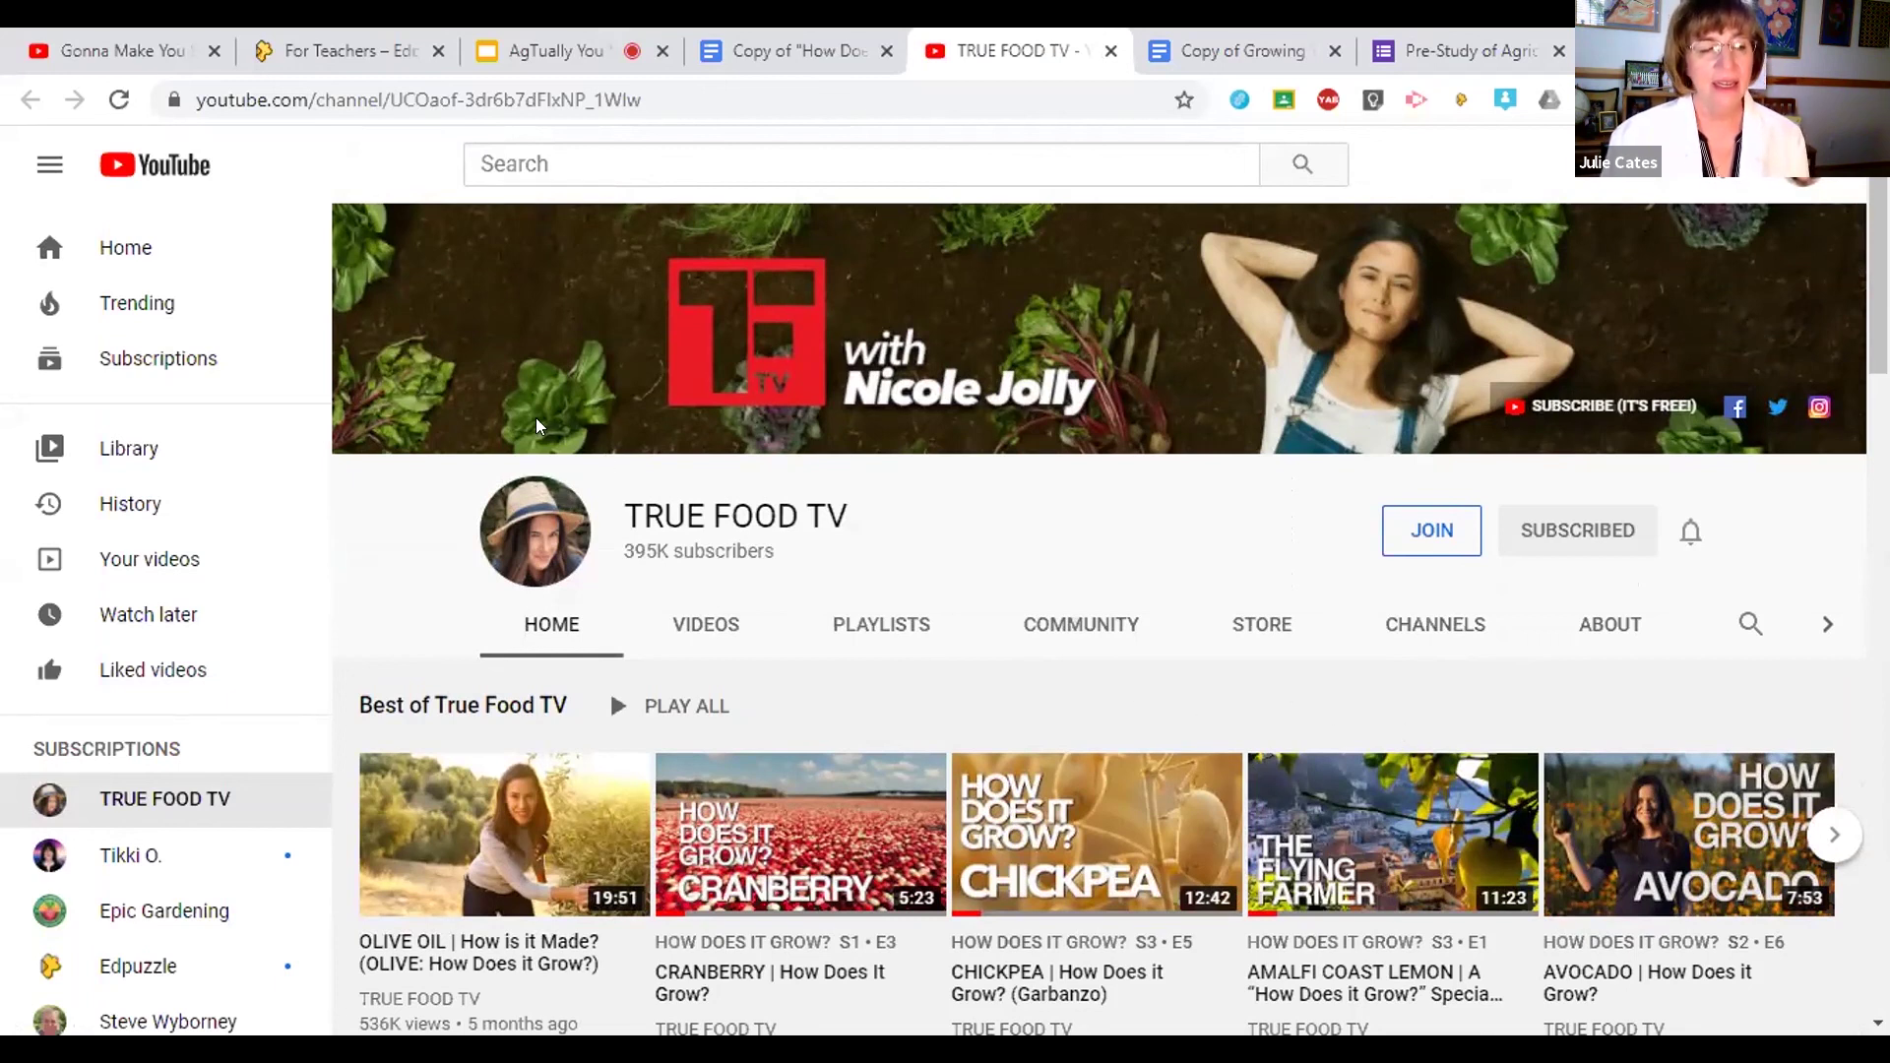
Step: Close the Edpuzzle Help Center page and open the CHICKPEA video from the TRUE FOOD TV channel on YouTube
left_click(313, 54)
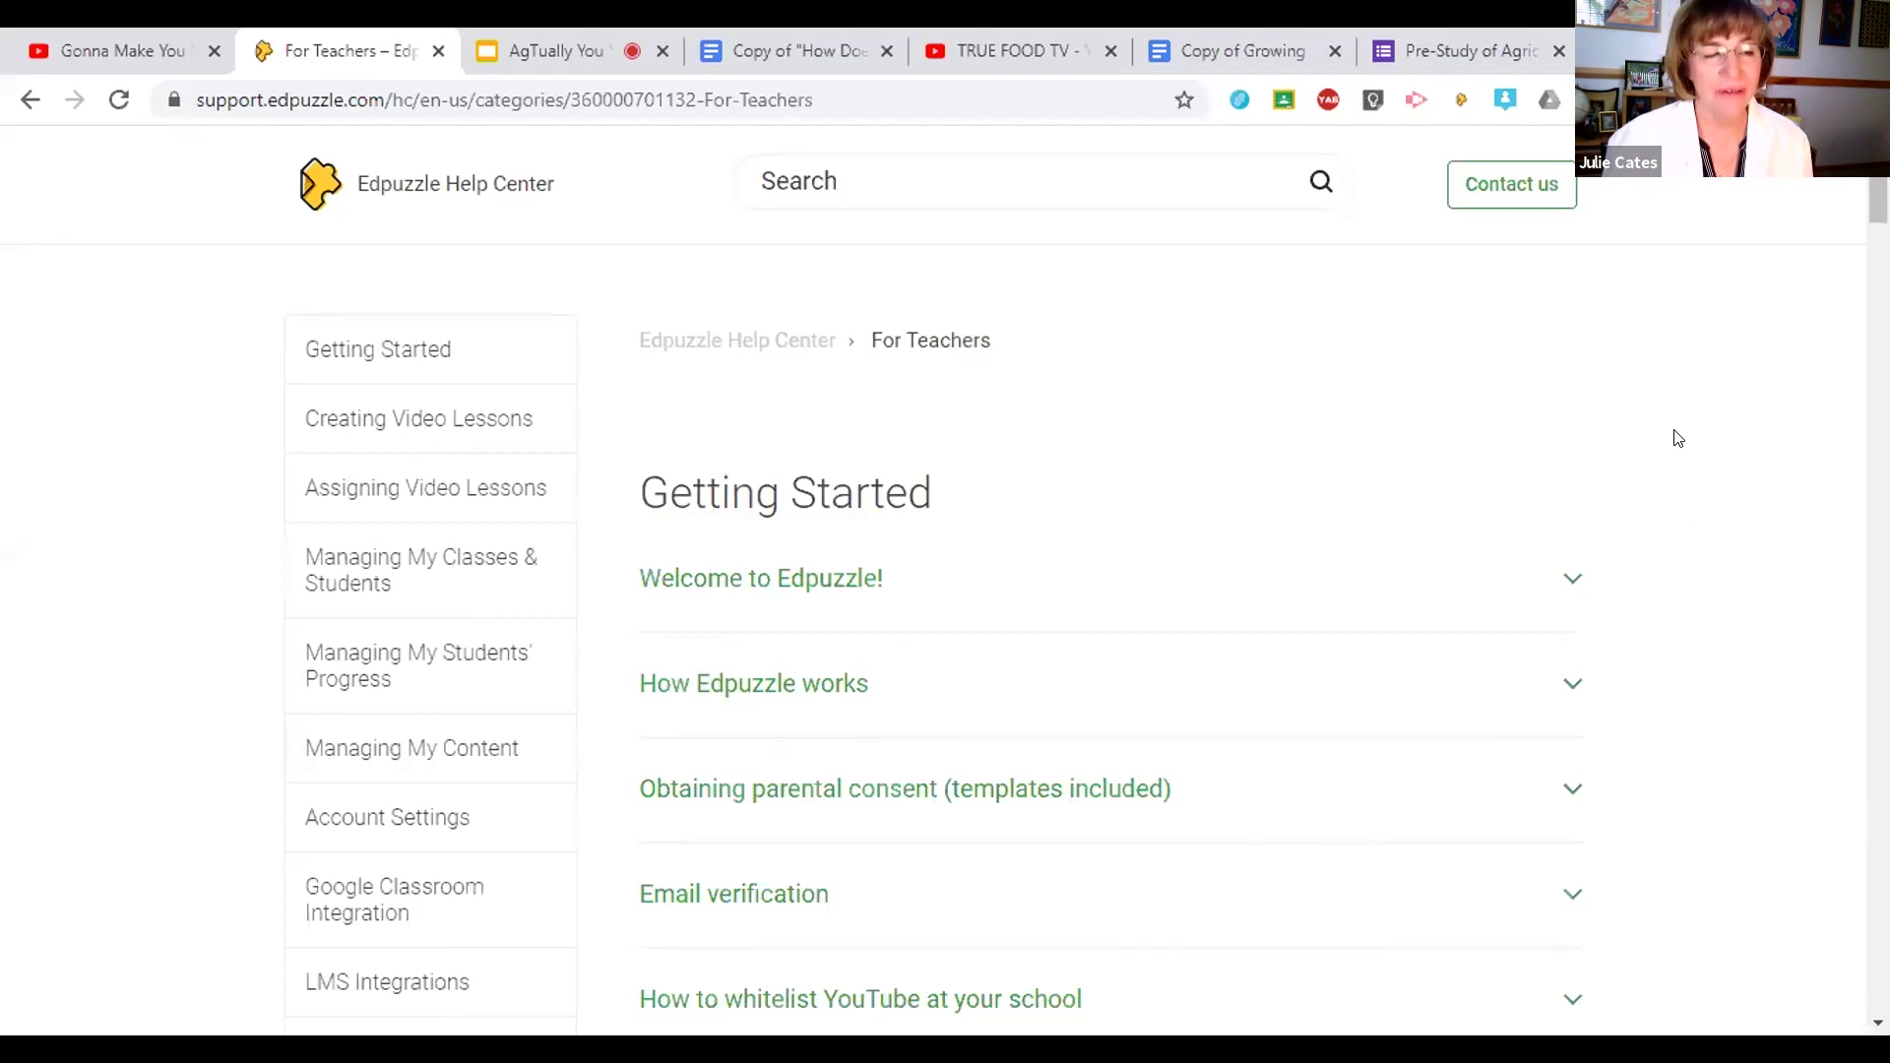
left_click(438, 50)
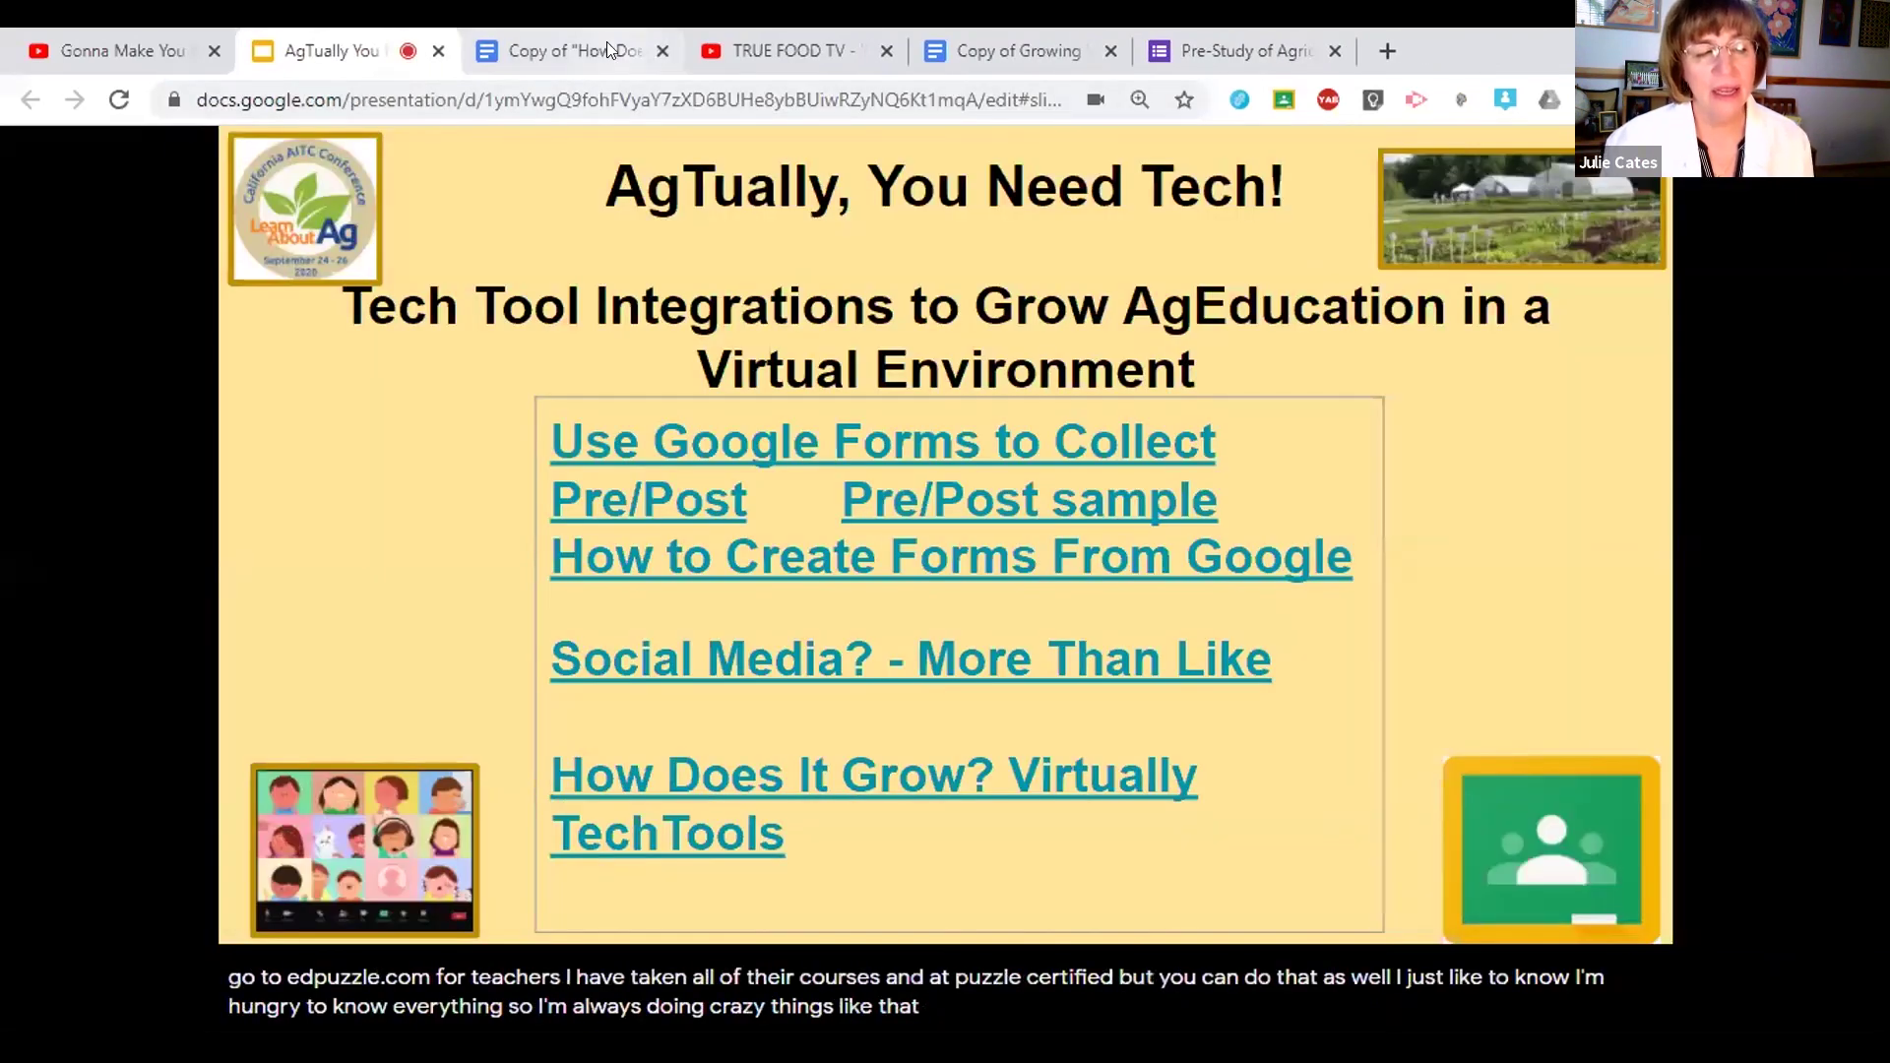
left_click(772, 50)
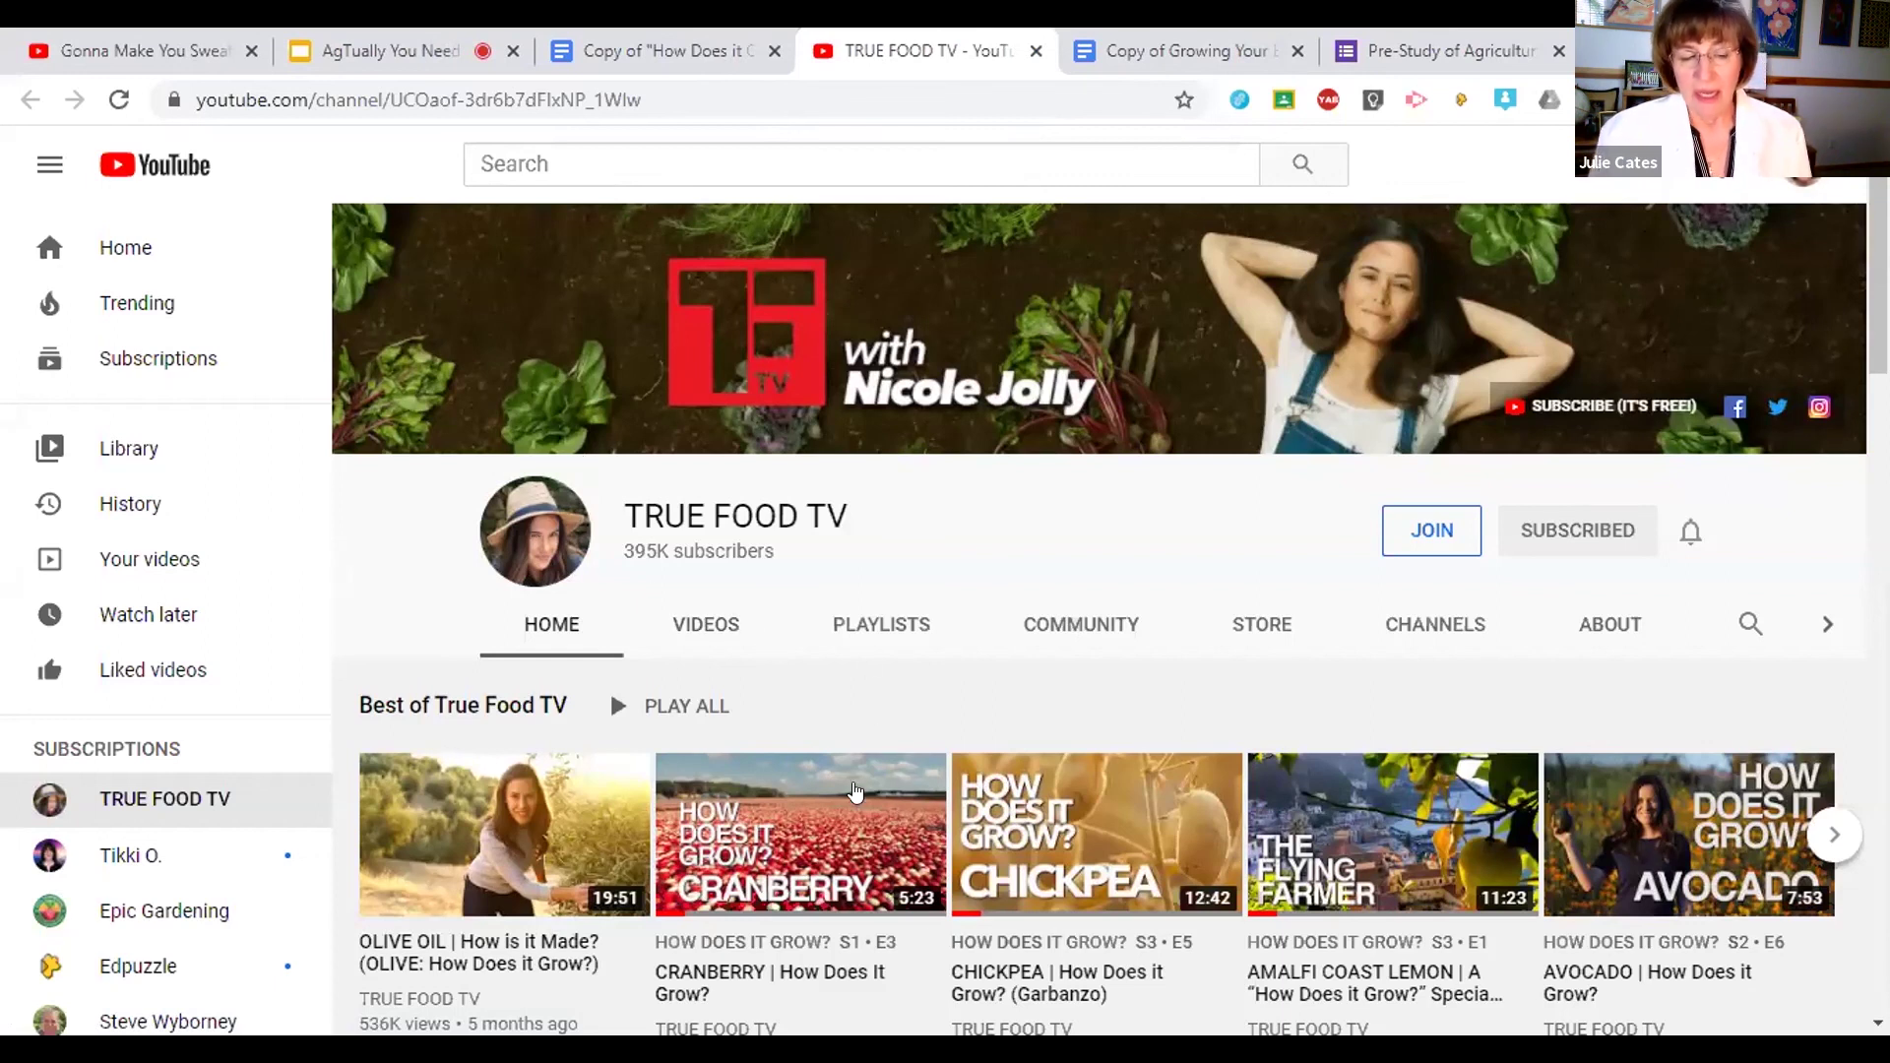
left_click(1048, 822)
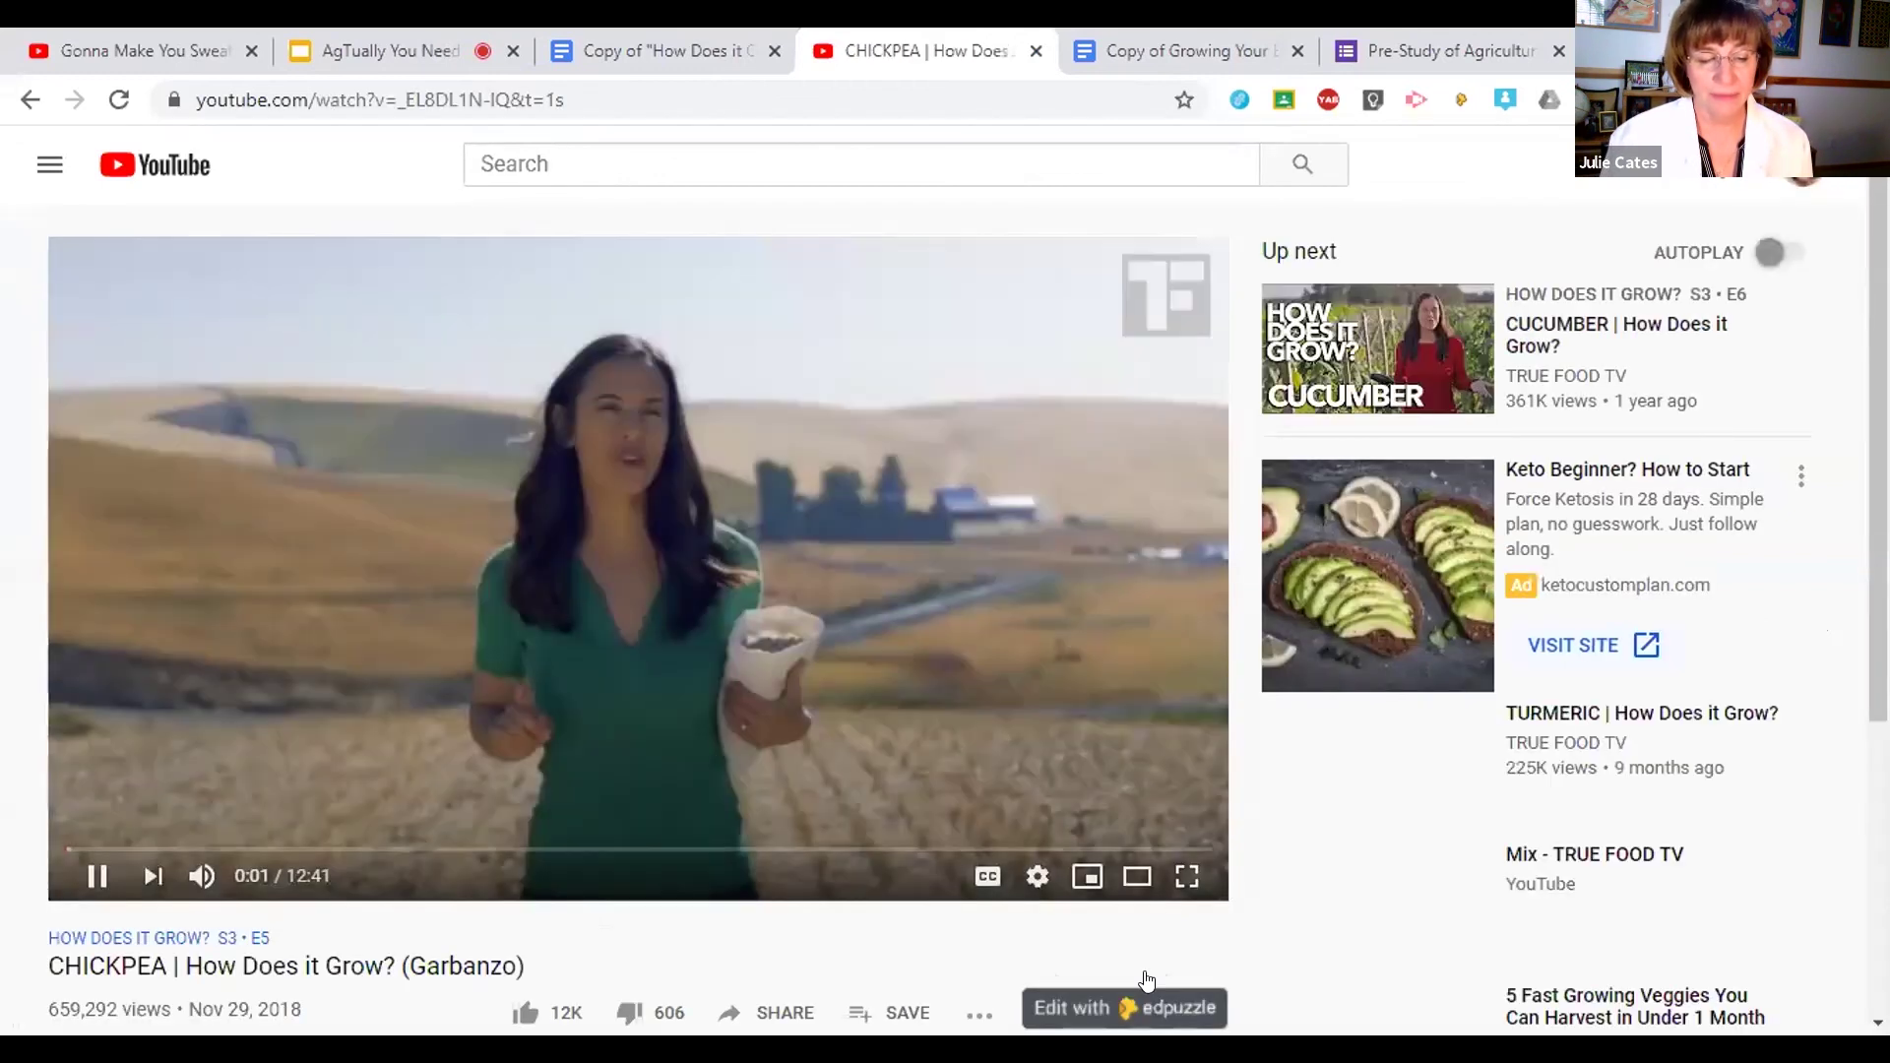
Step: Send the CHICKPEA video to the Edpuzzle editor, pausing its playback on YouTube
left_click(1147, 981)
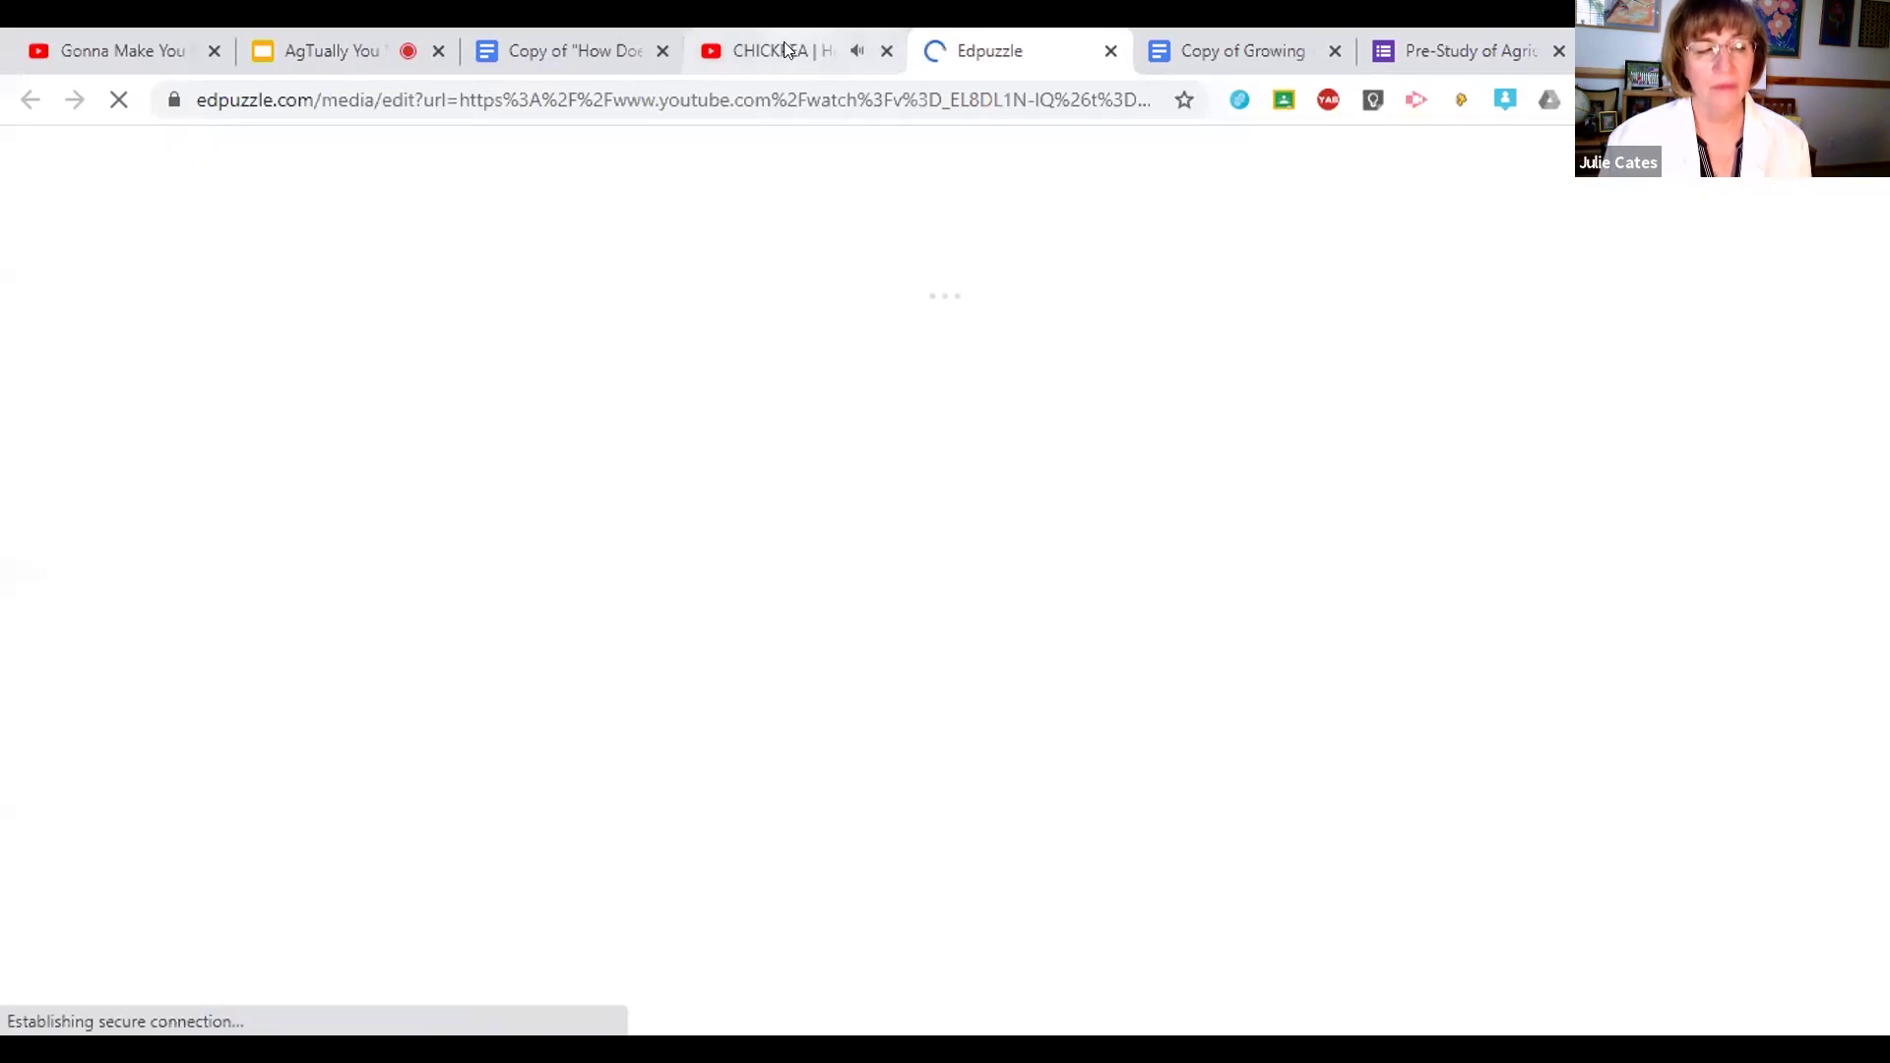
left_click(784, 42)
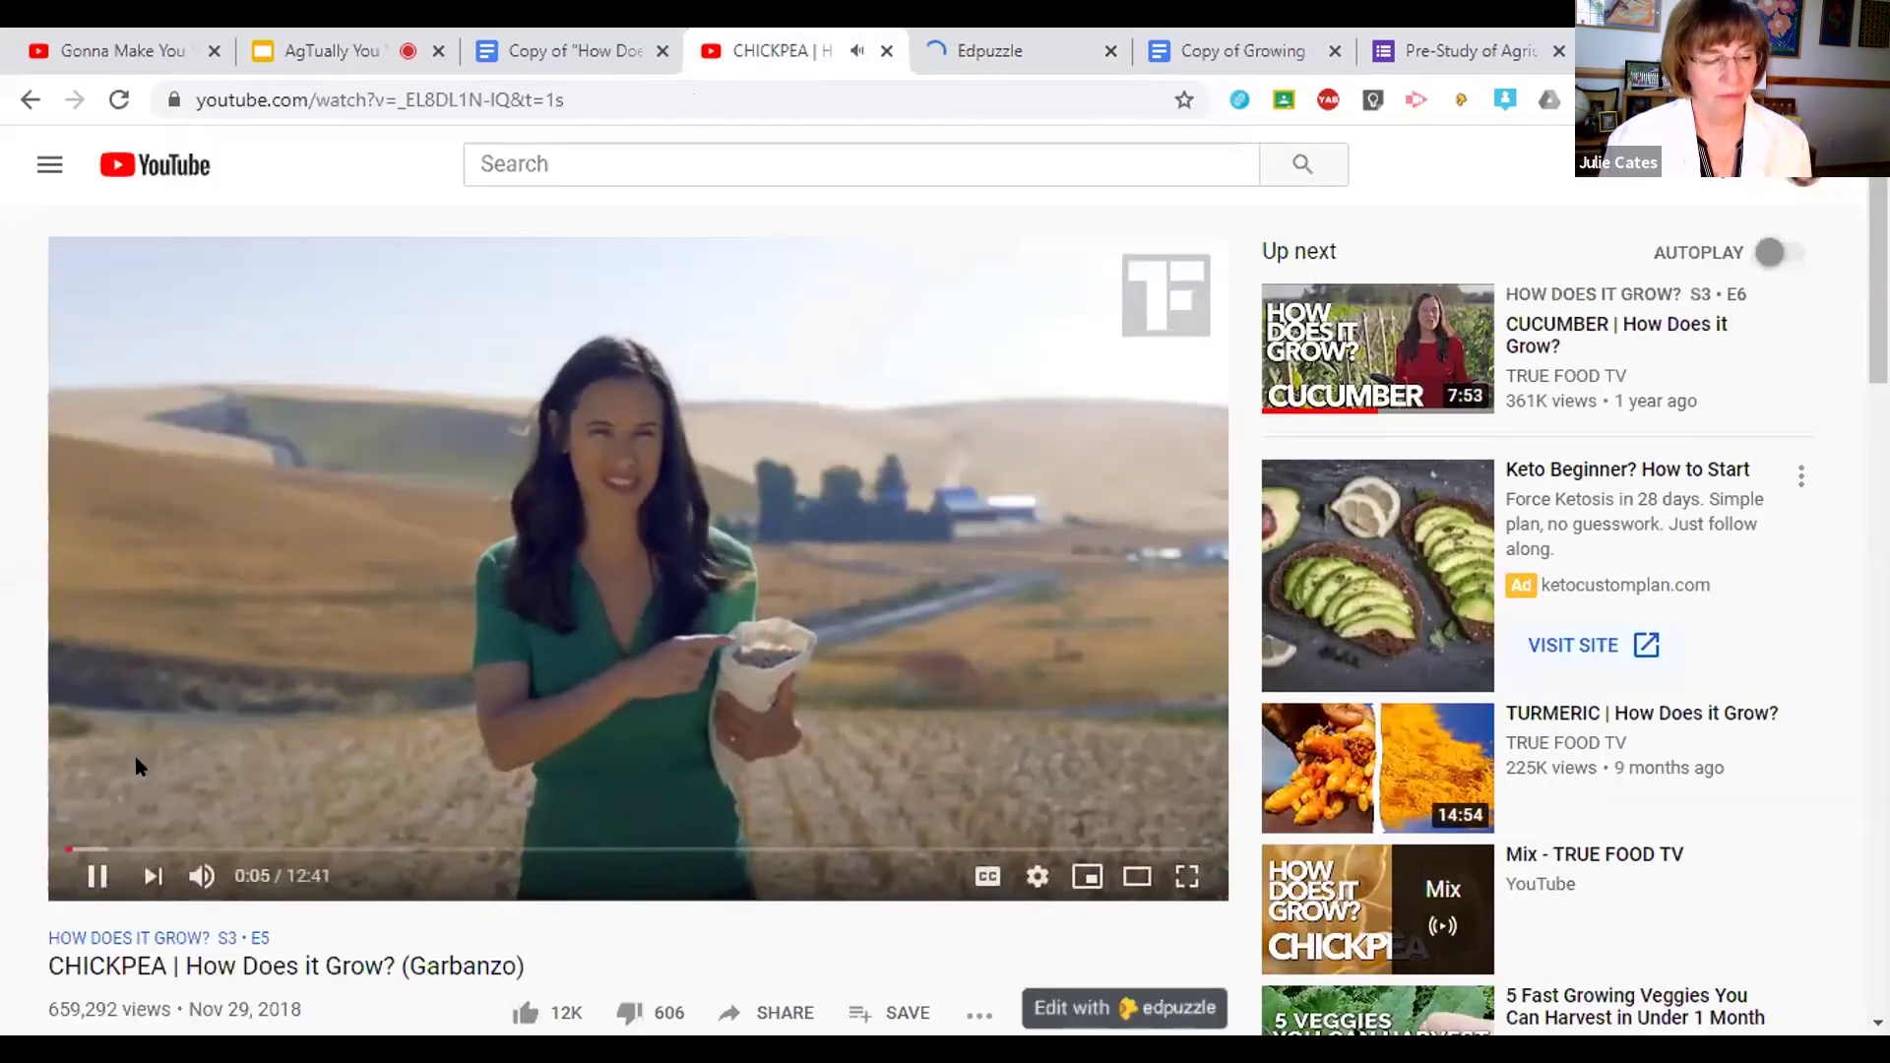
left_click(89, 873)
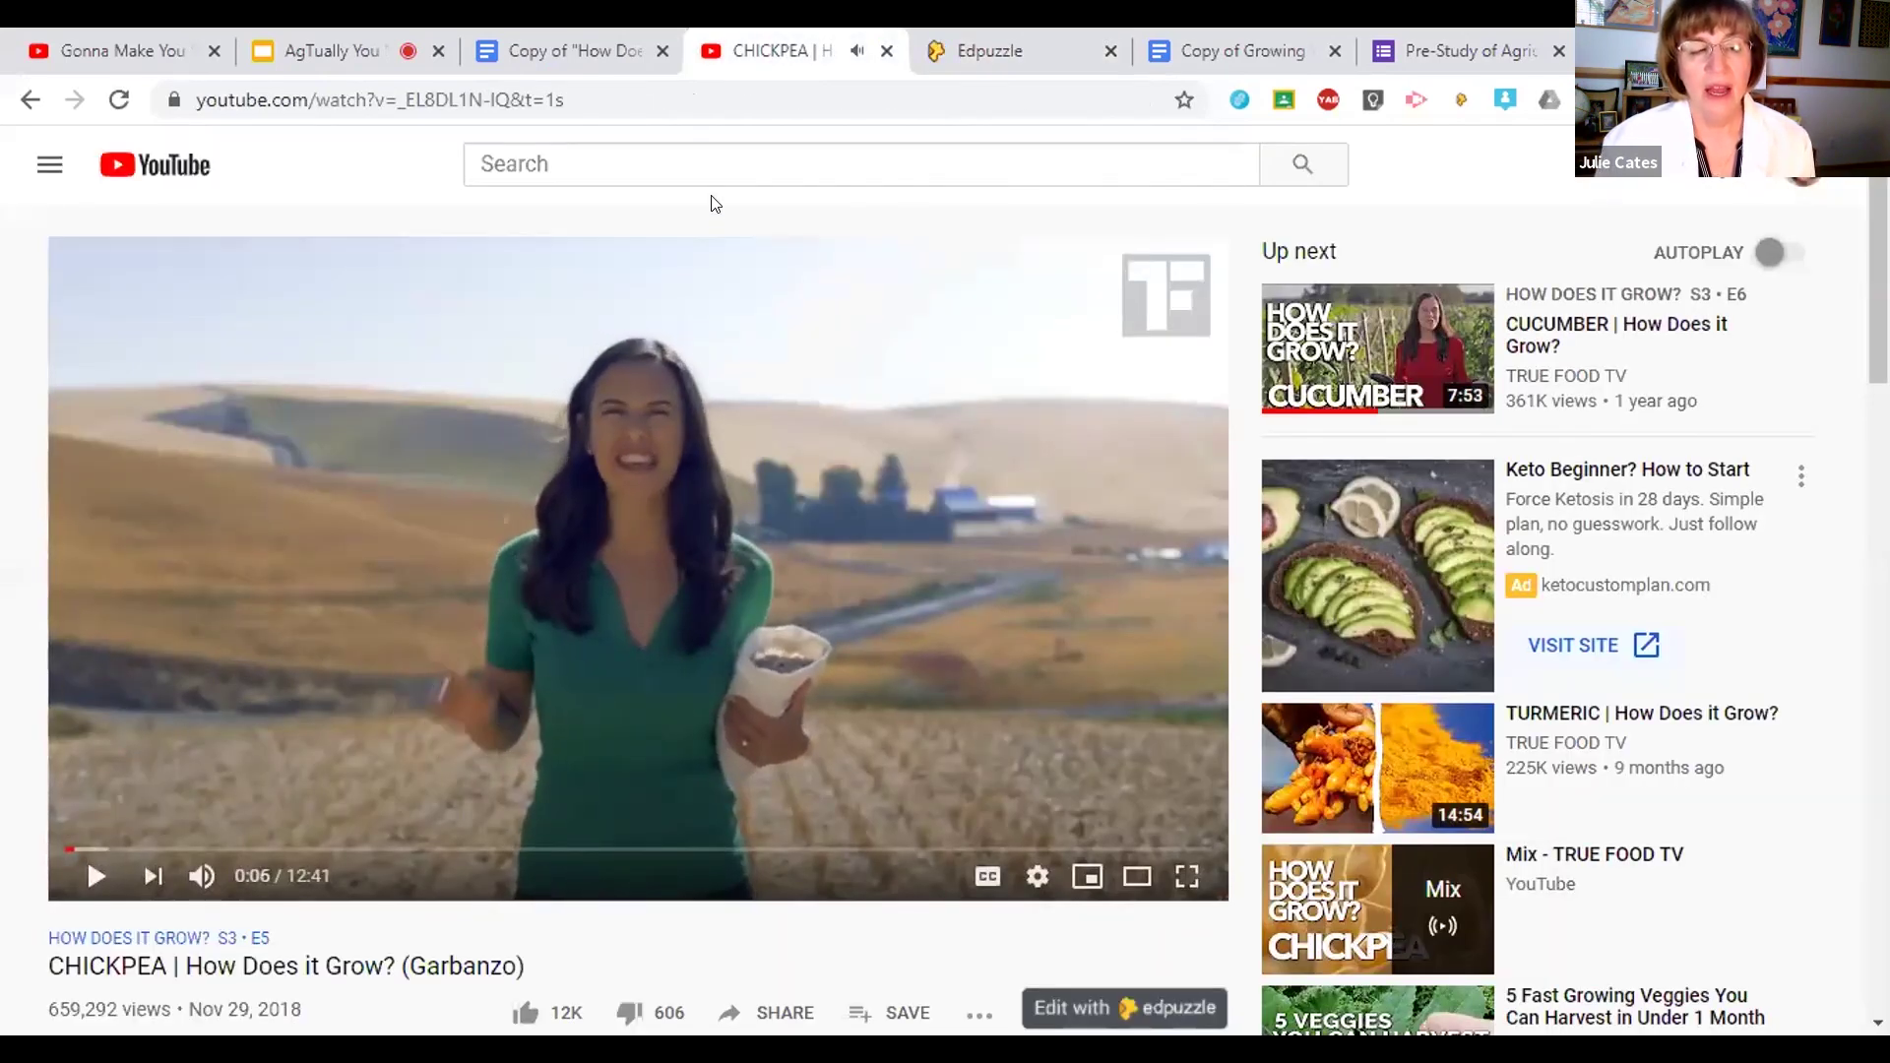
left_click(960, 49)
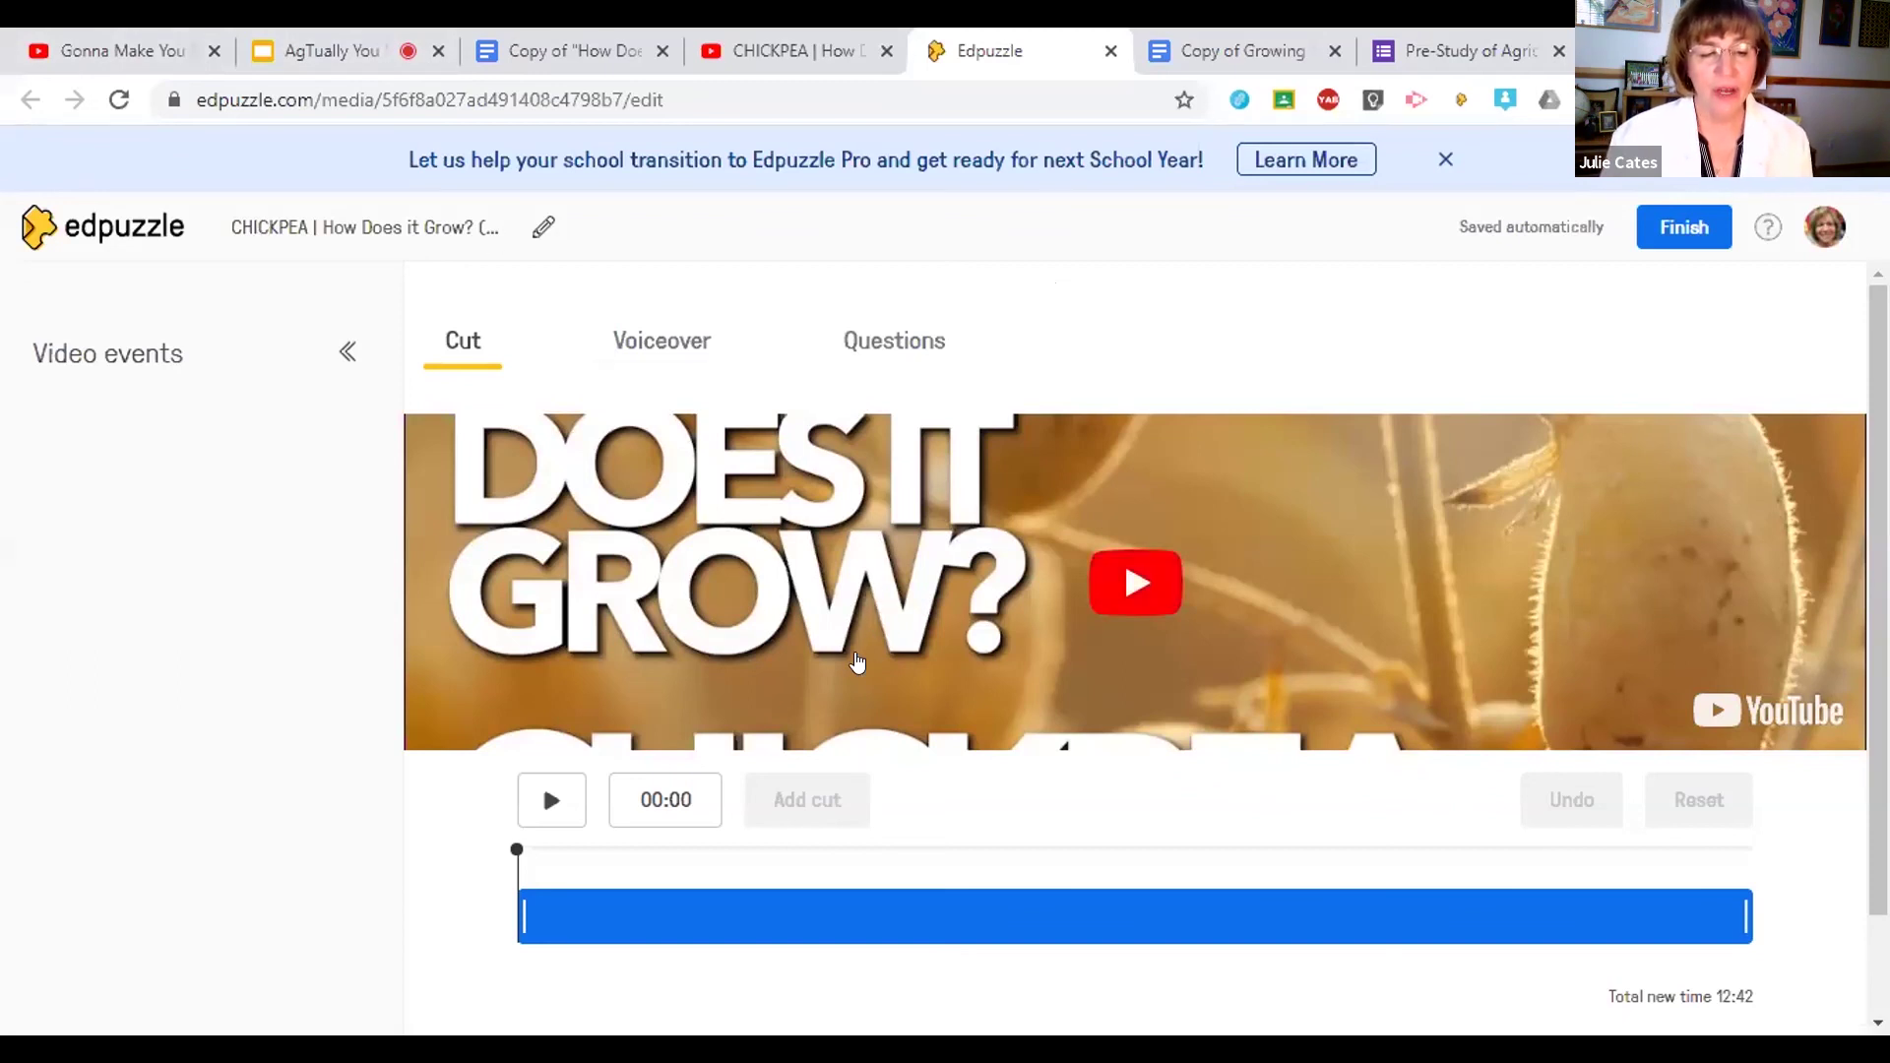
Step: Play the video in the editor and examine the multiple-choice question form without adding a question
left_click(1134, 572)
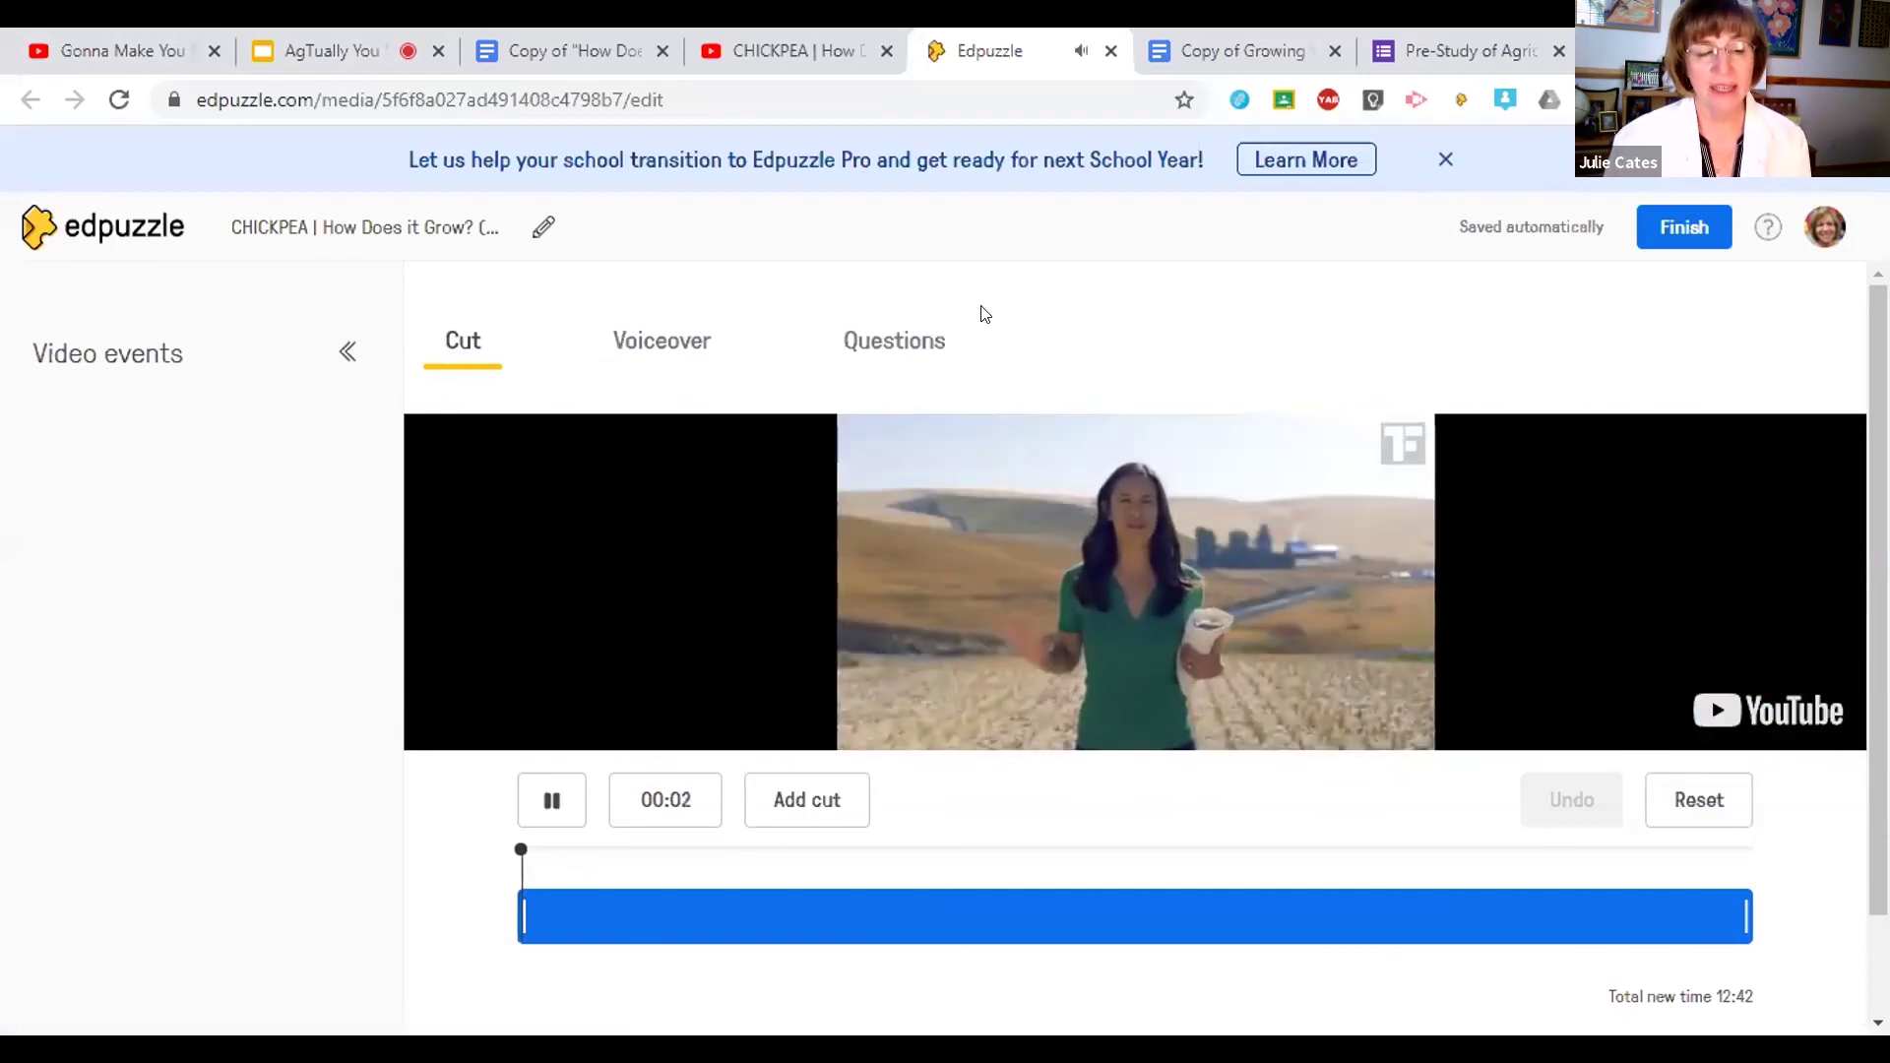
left_click(893, 339)
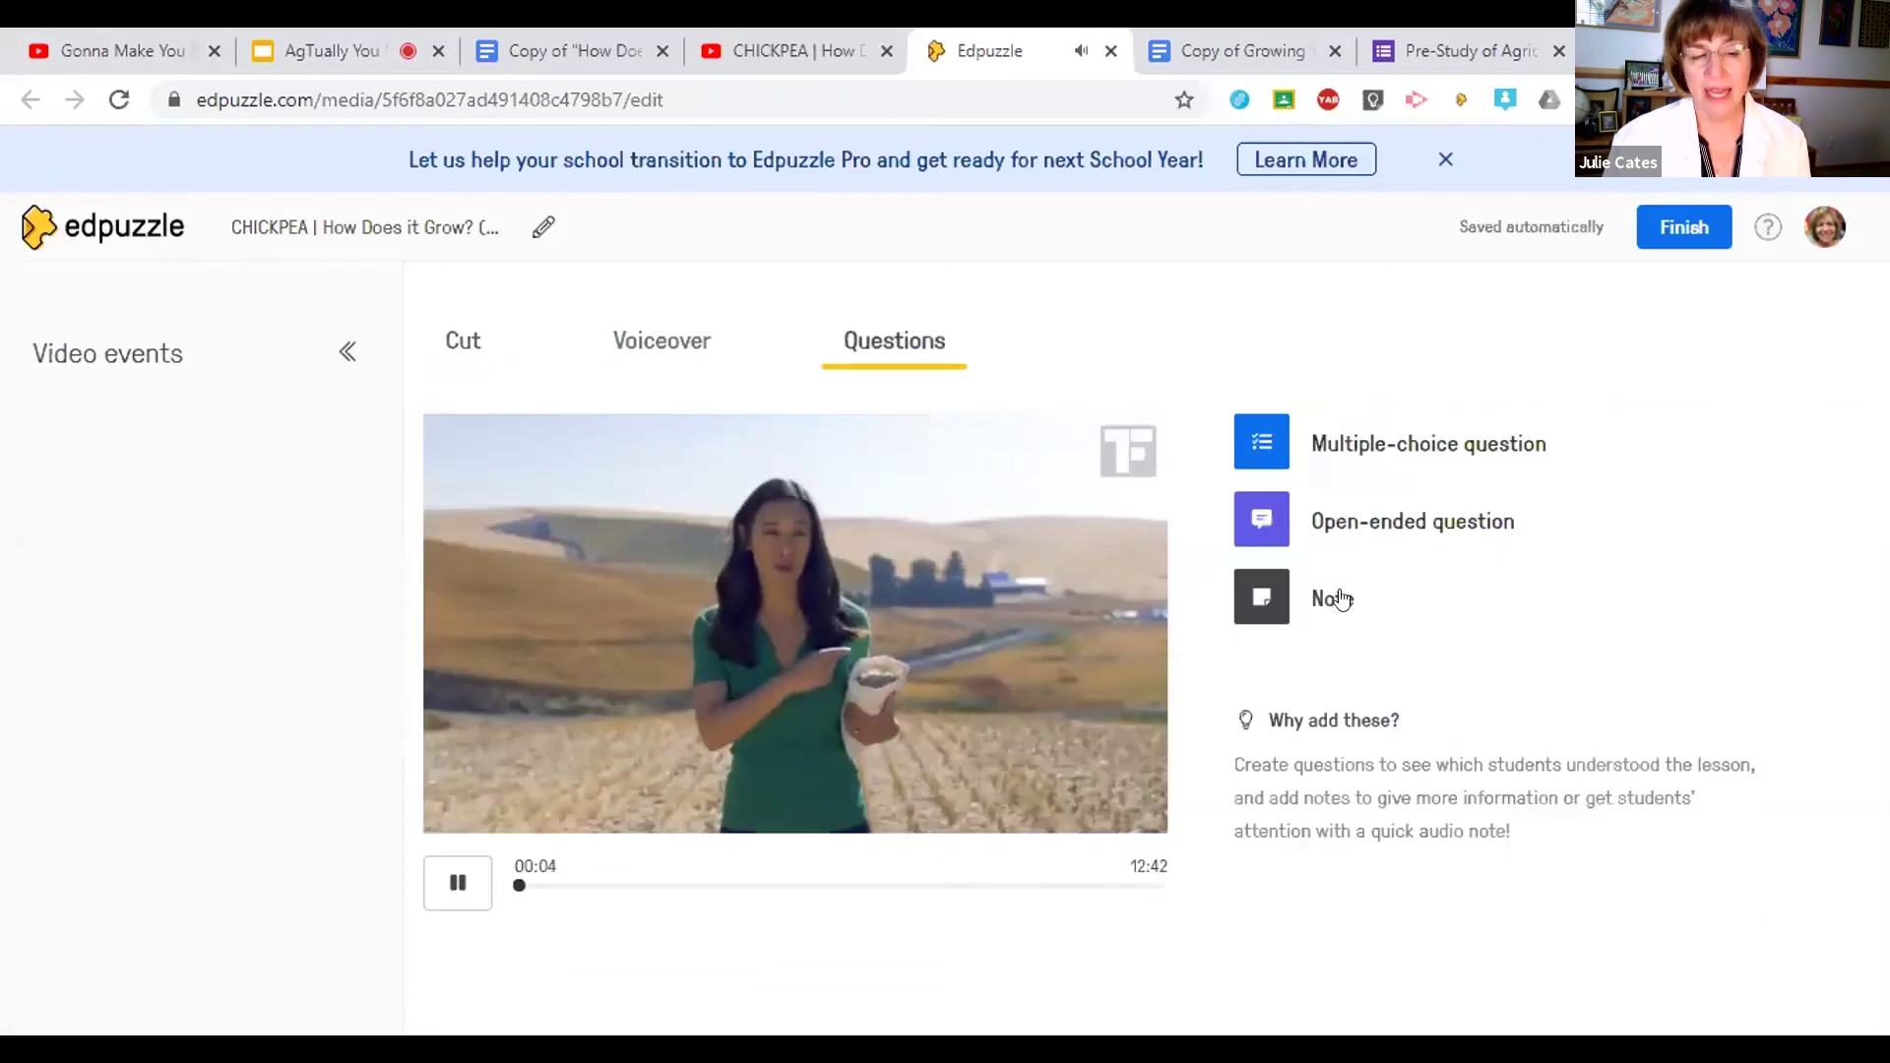
left_click(1367, 451)
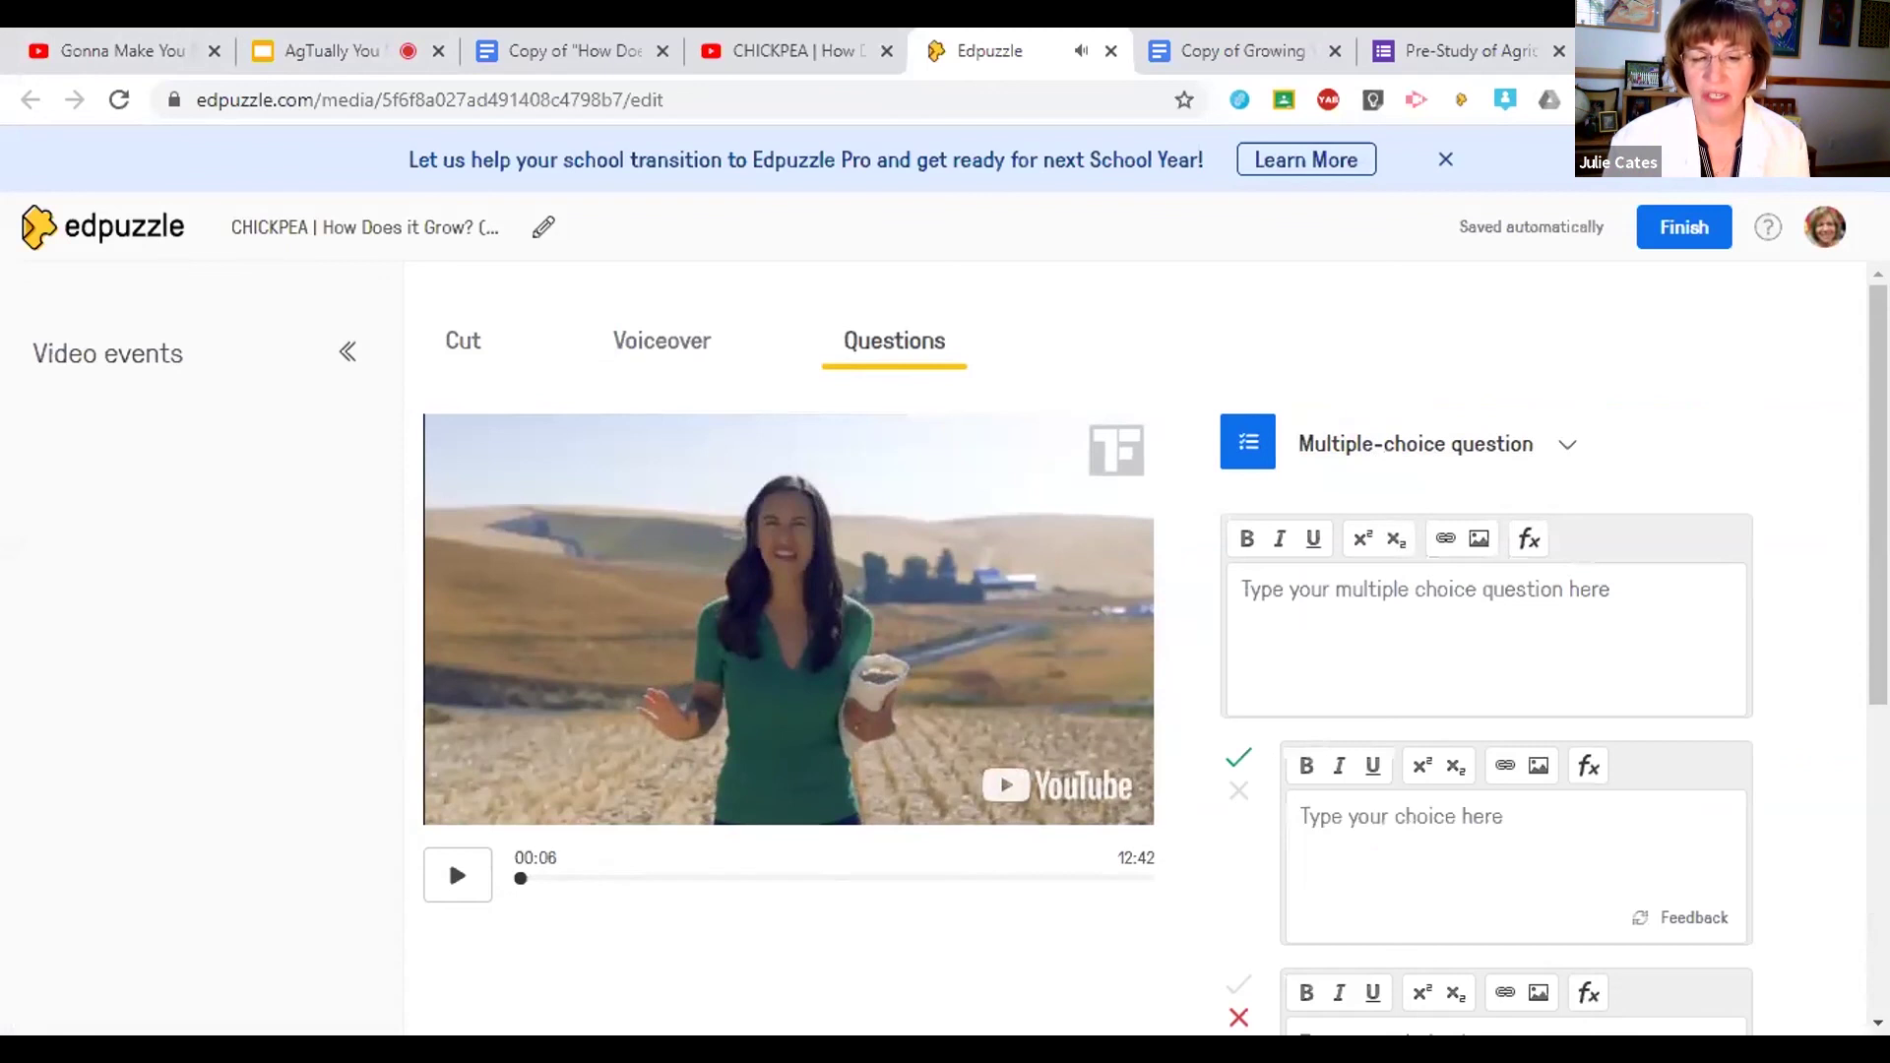
scroll(1879, 492, "down", 1)
scroll(1156, 655, "down", 2)
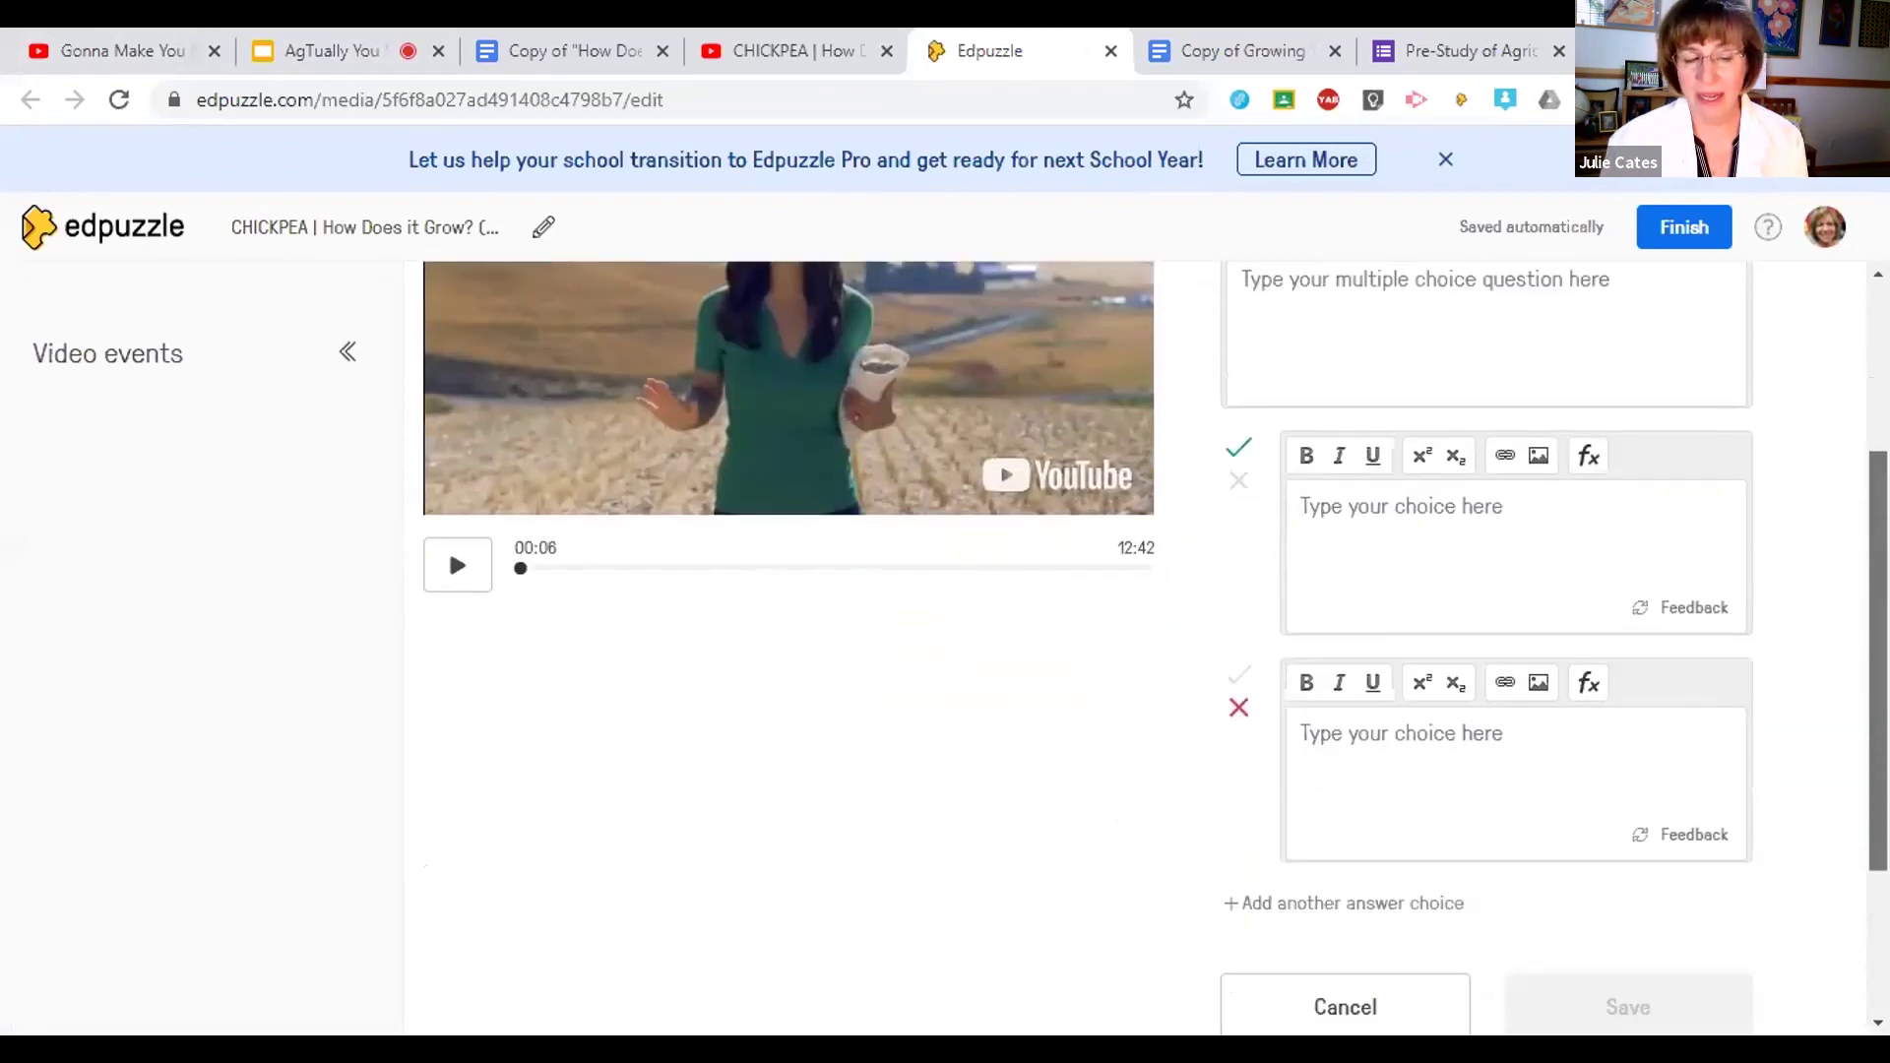
scroll(1408, 906, "down", 1)
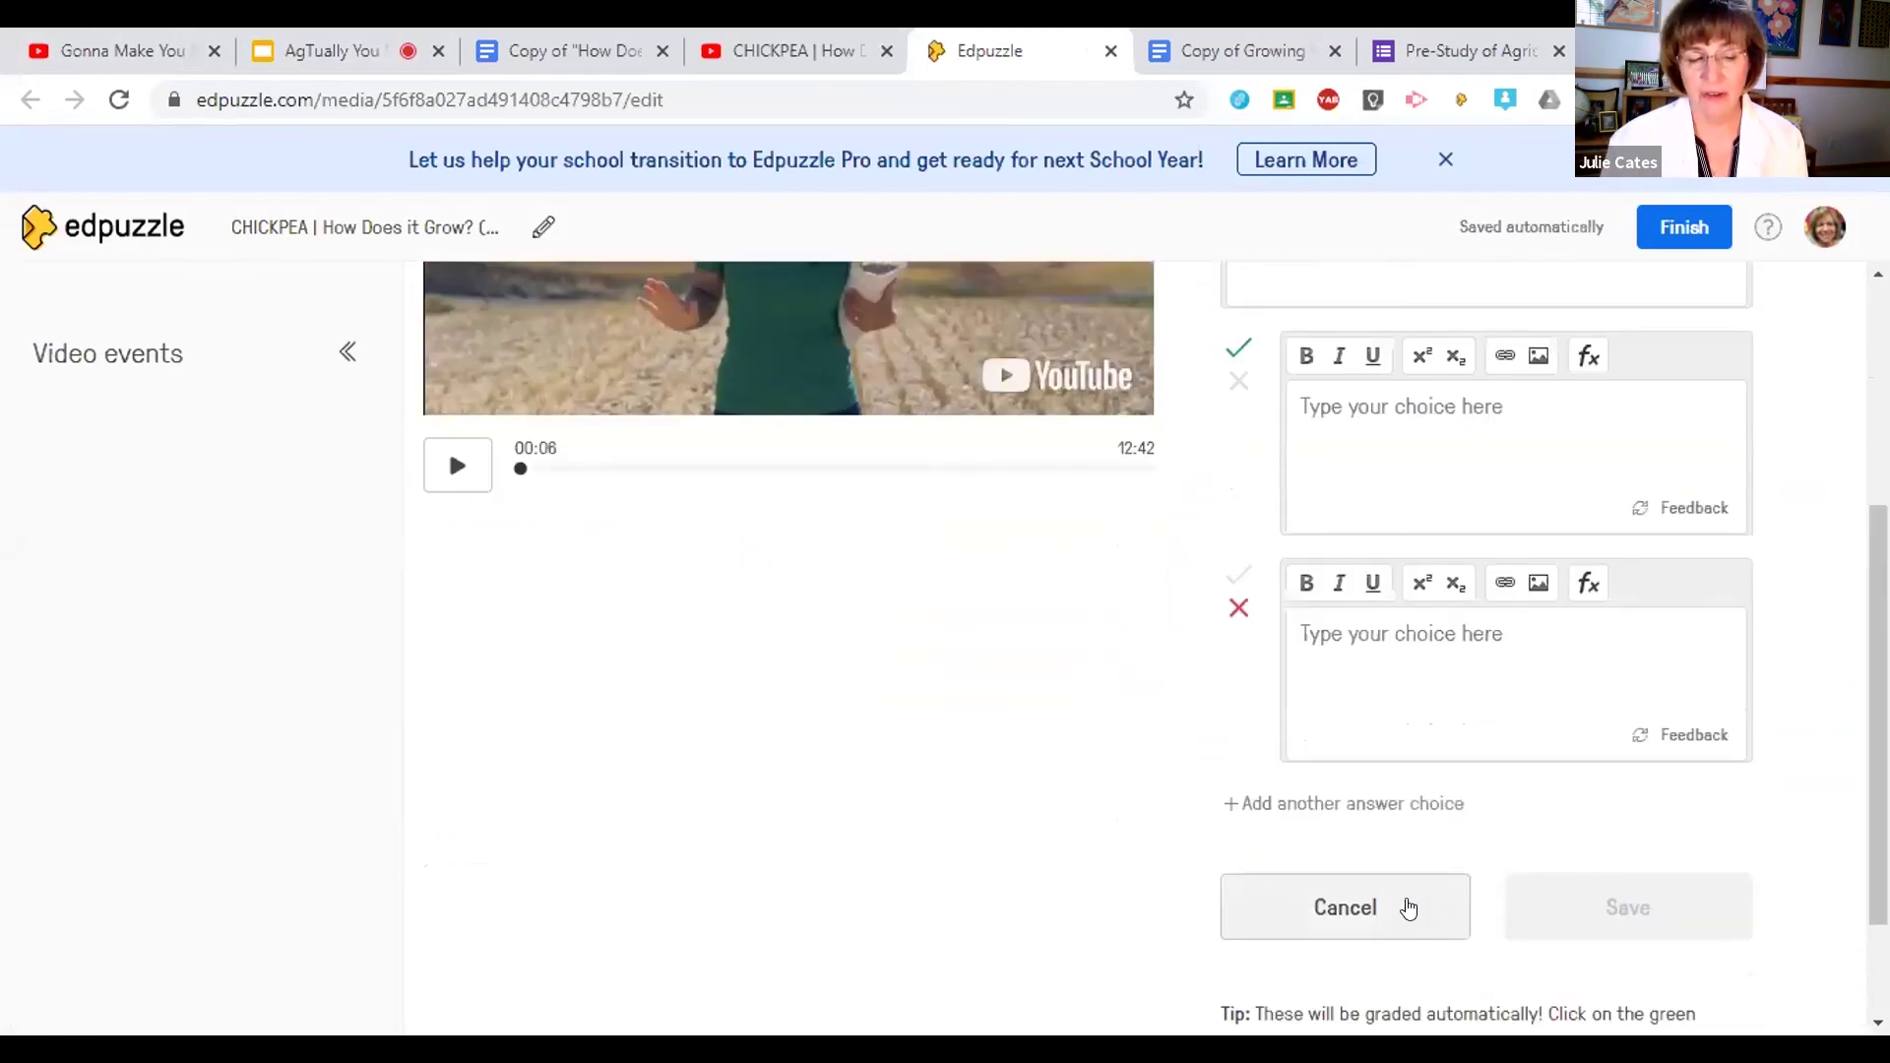
left_click(1408, 906)
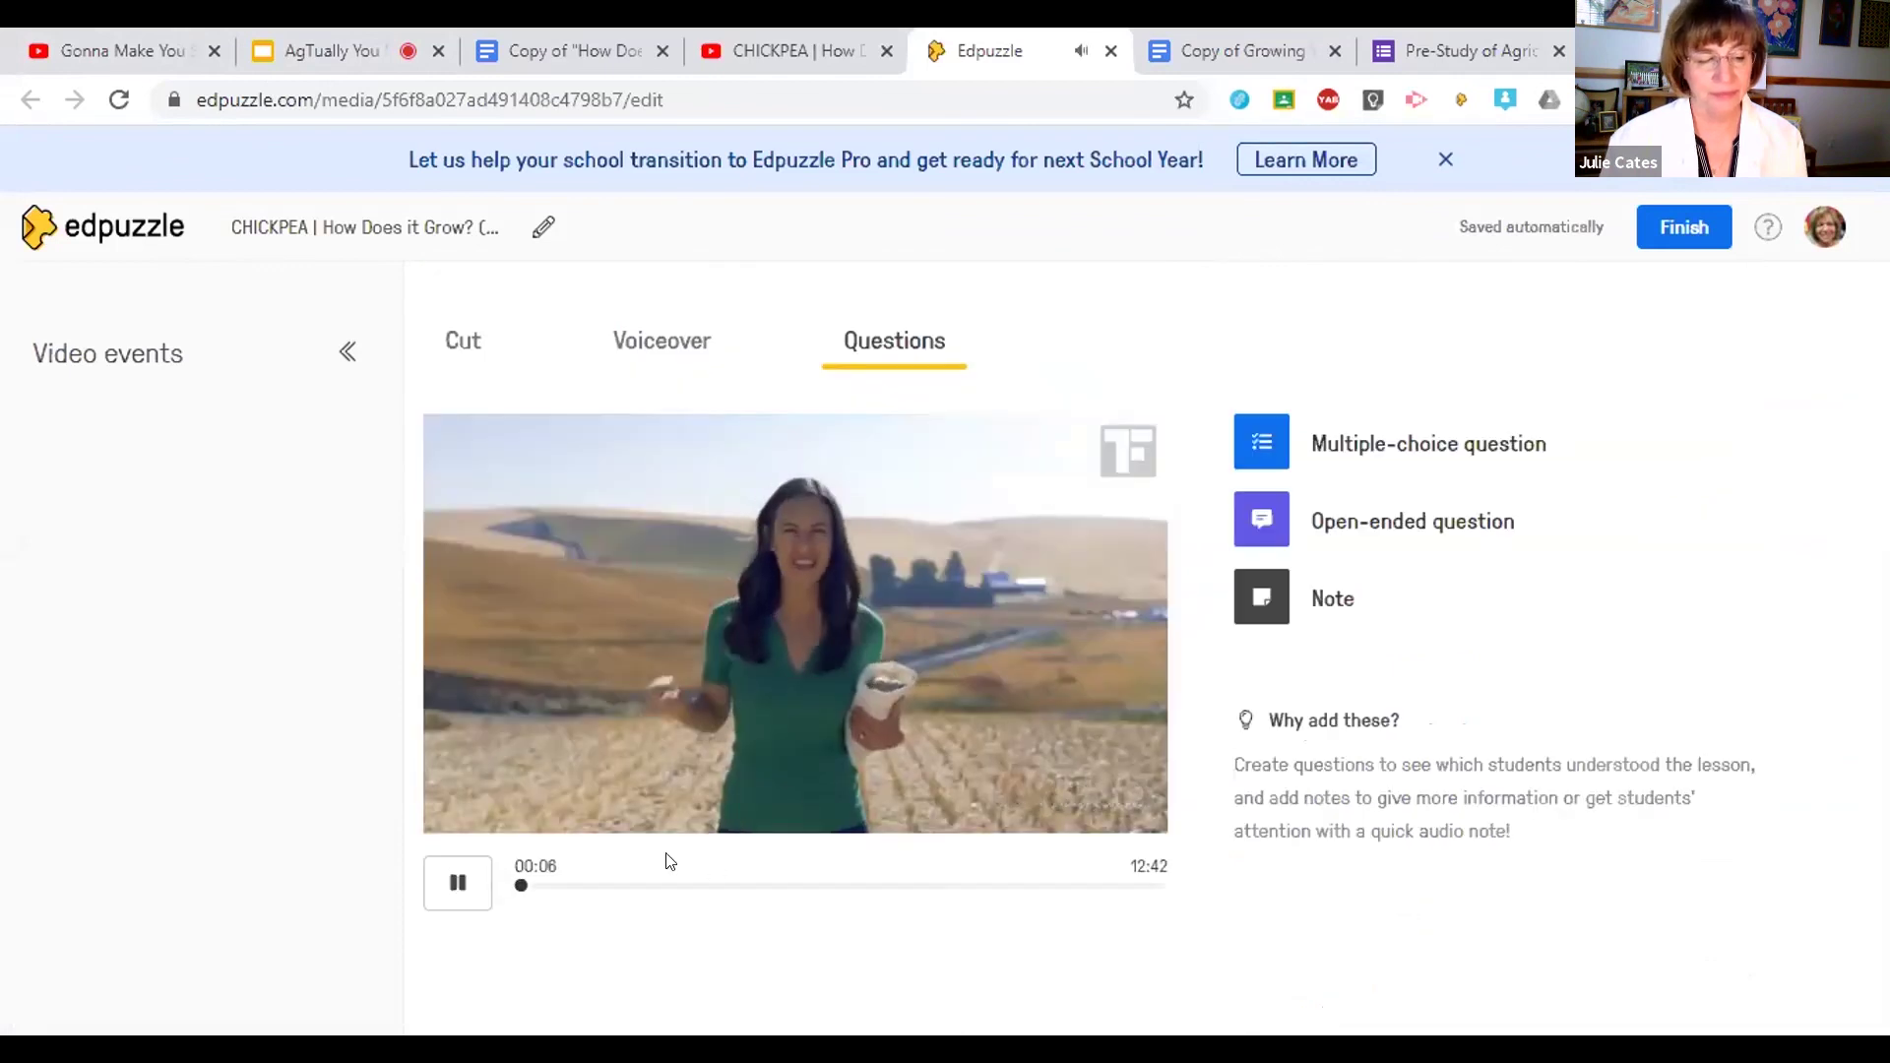
left_click(438, 879)
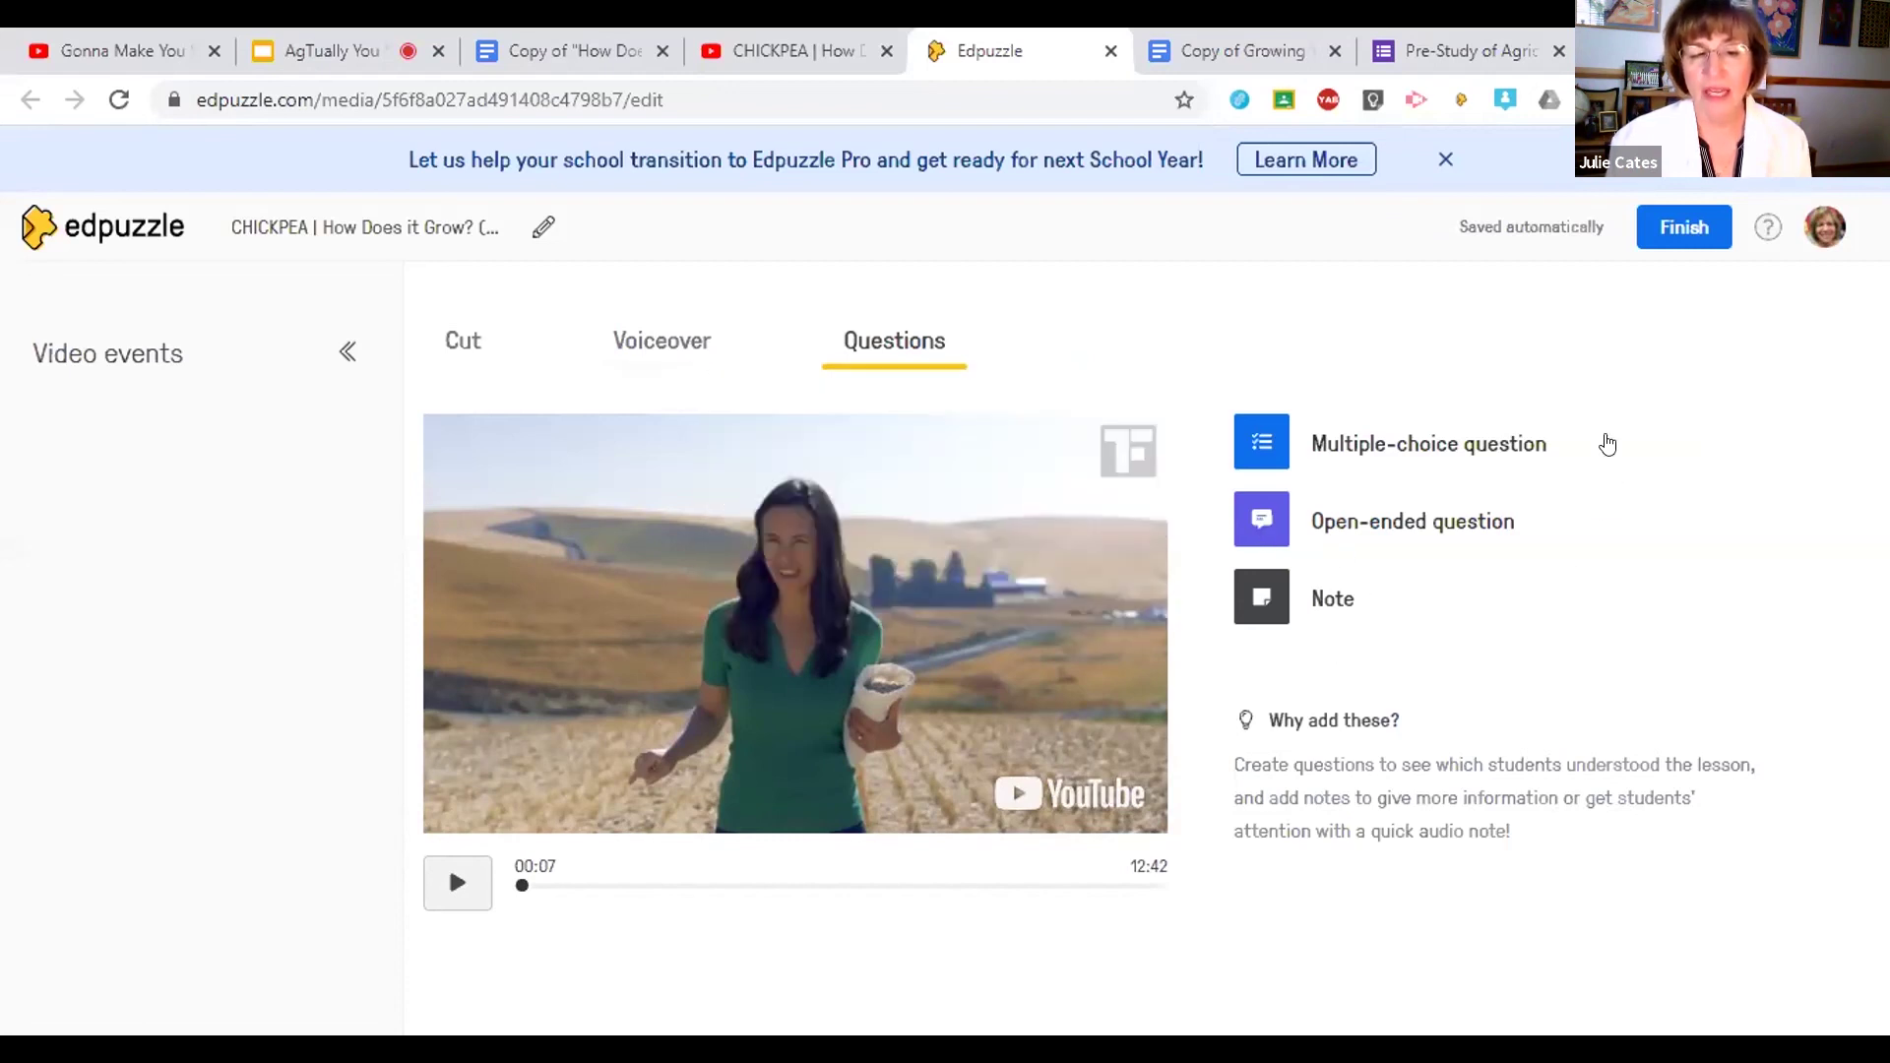
Step: Finish the chickpea lesson and turn on CCs in its class assignment options, leaving without assigning it
left_click(1689, 229)
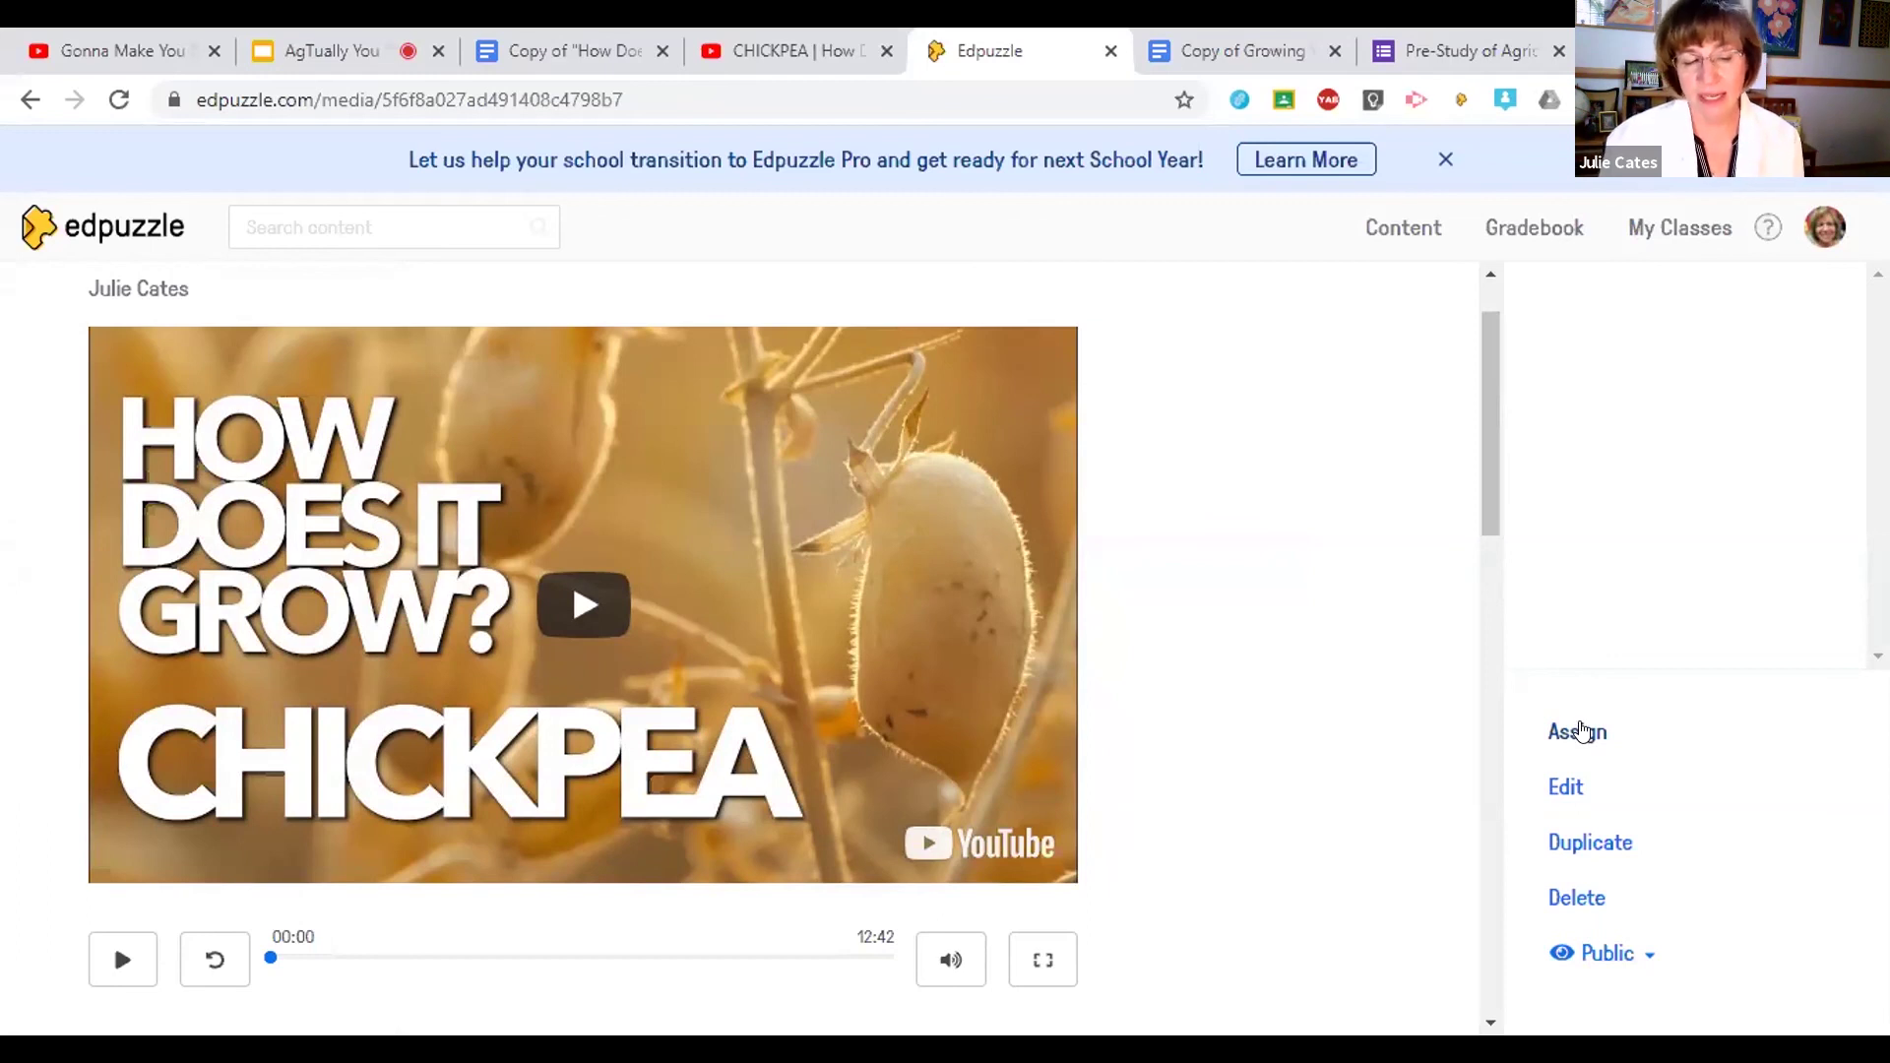
left_click(1580, 732)
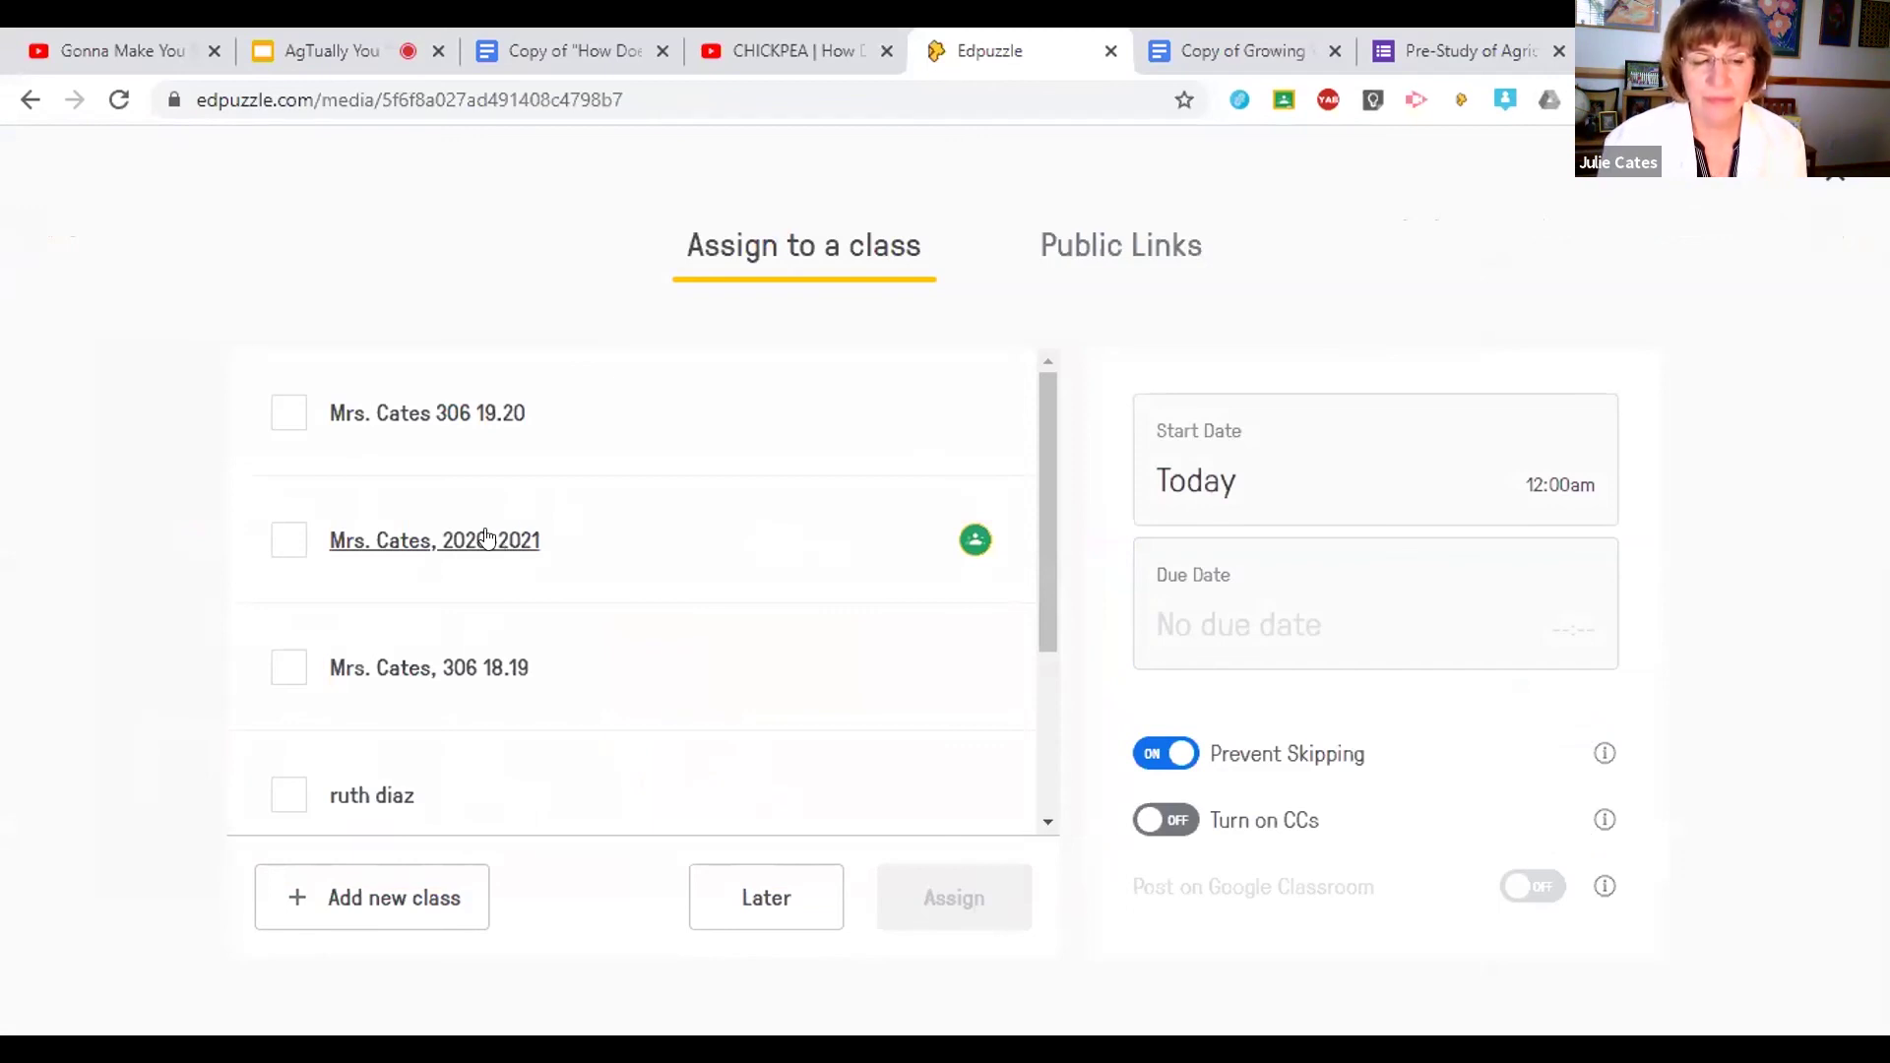
left_click(1170, 821)
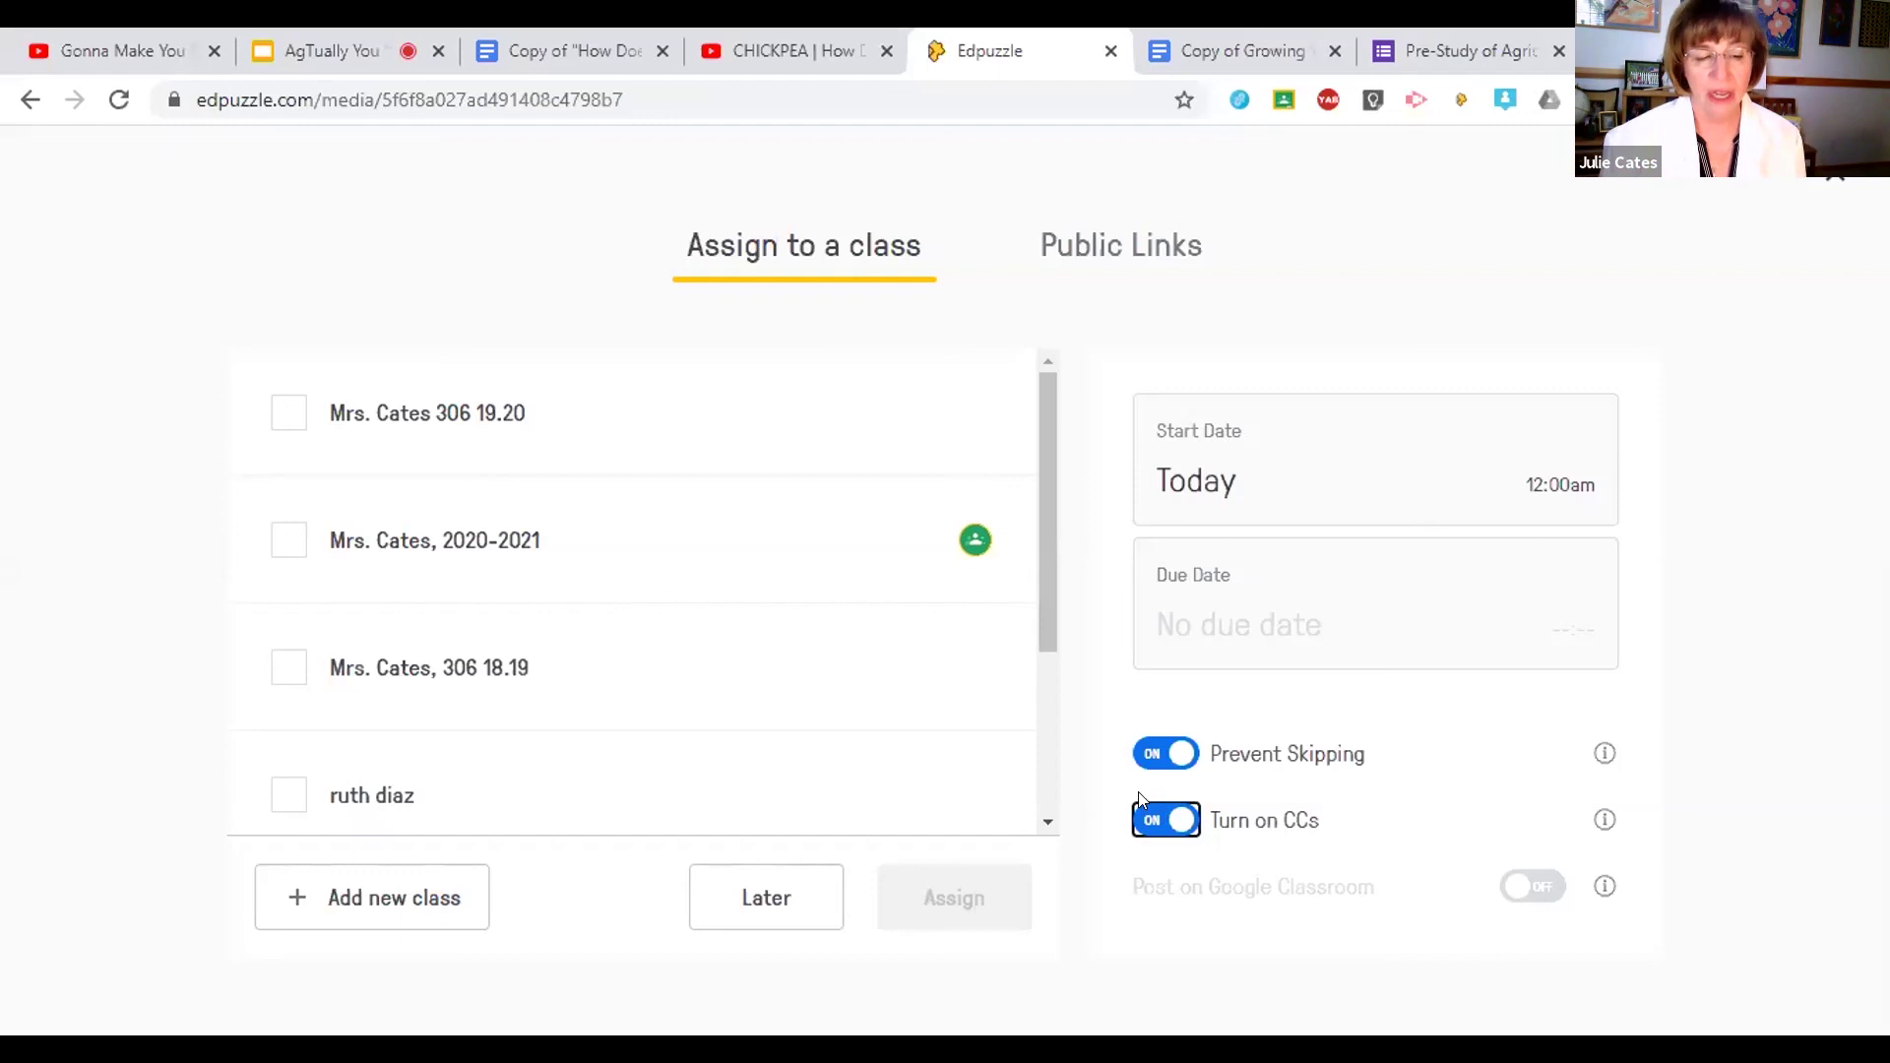
left_click(27, 100)
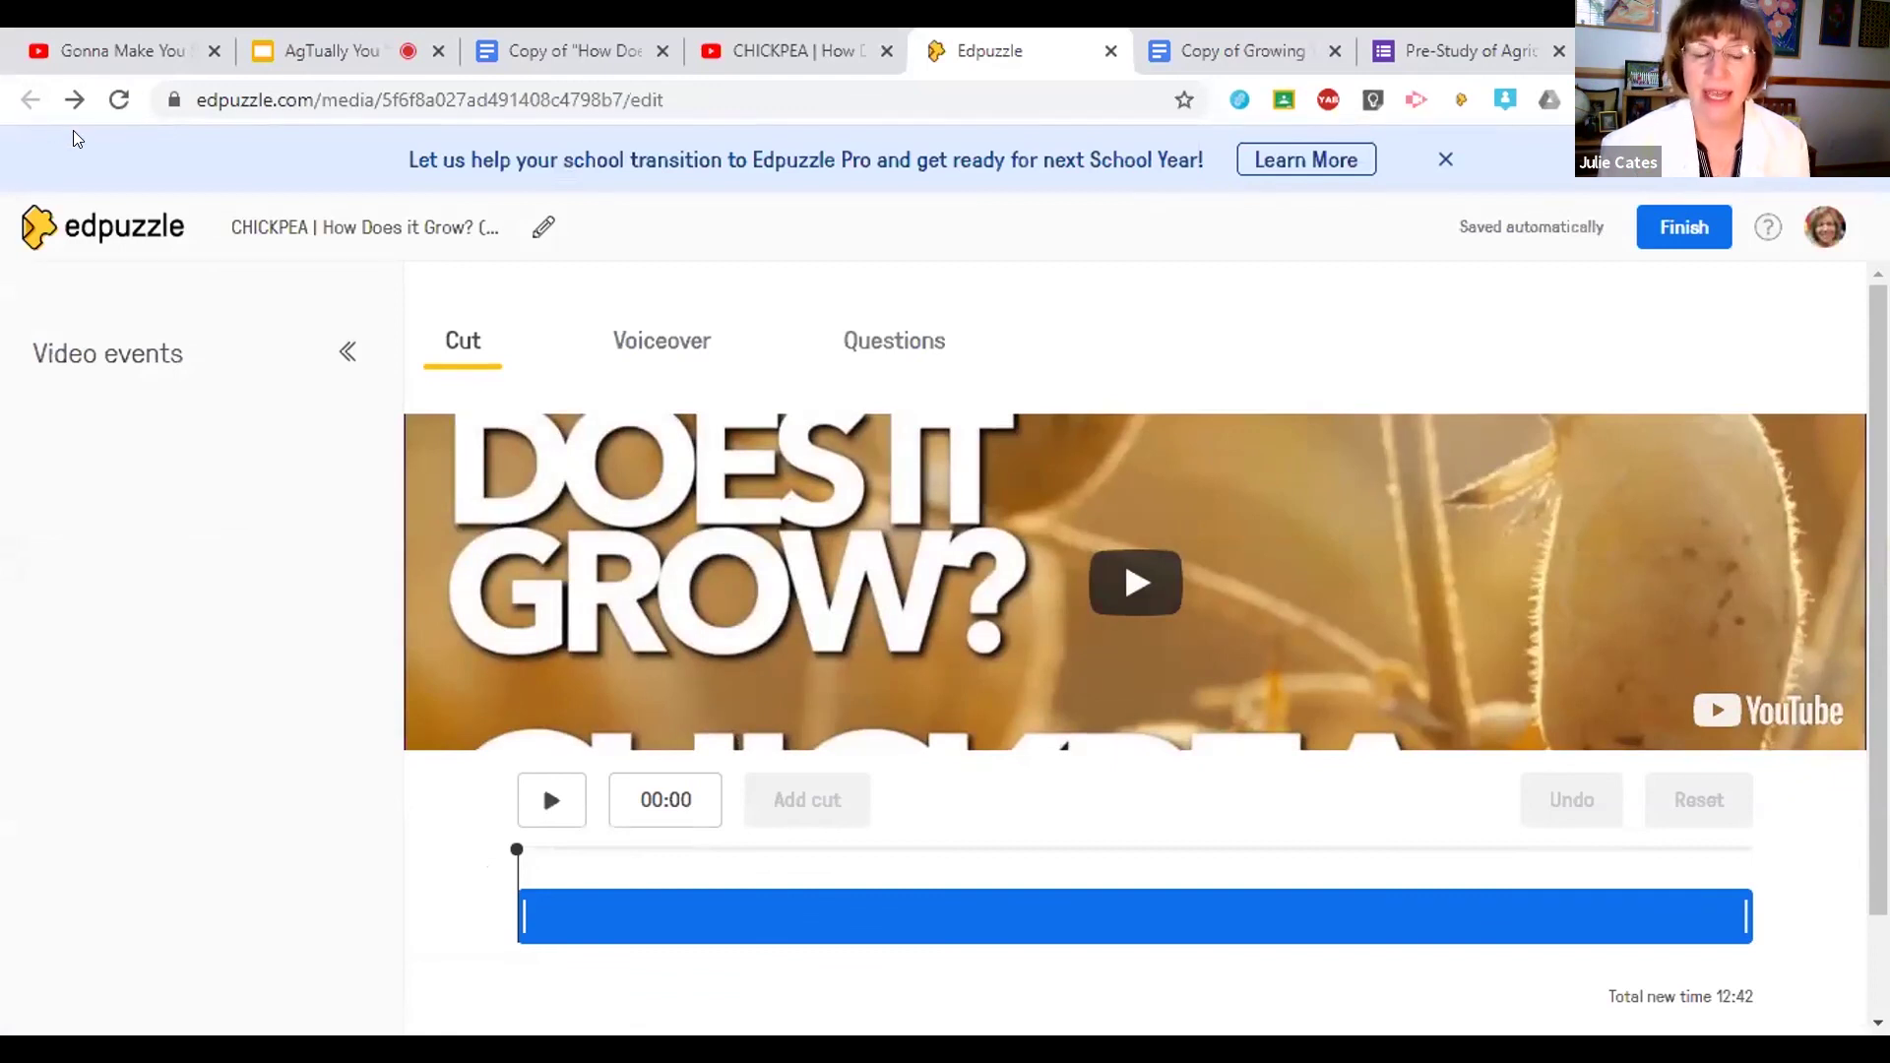
Step: Go to the Edpuzzle home page and open the My Content library
left_click(134, 228)
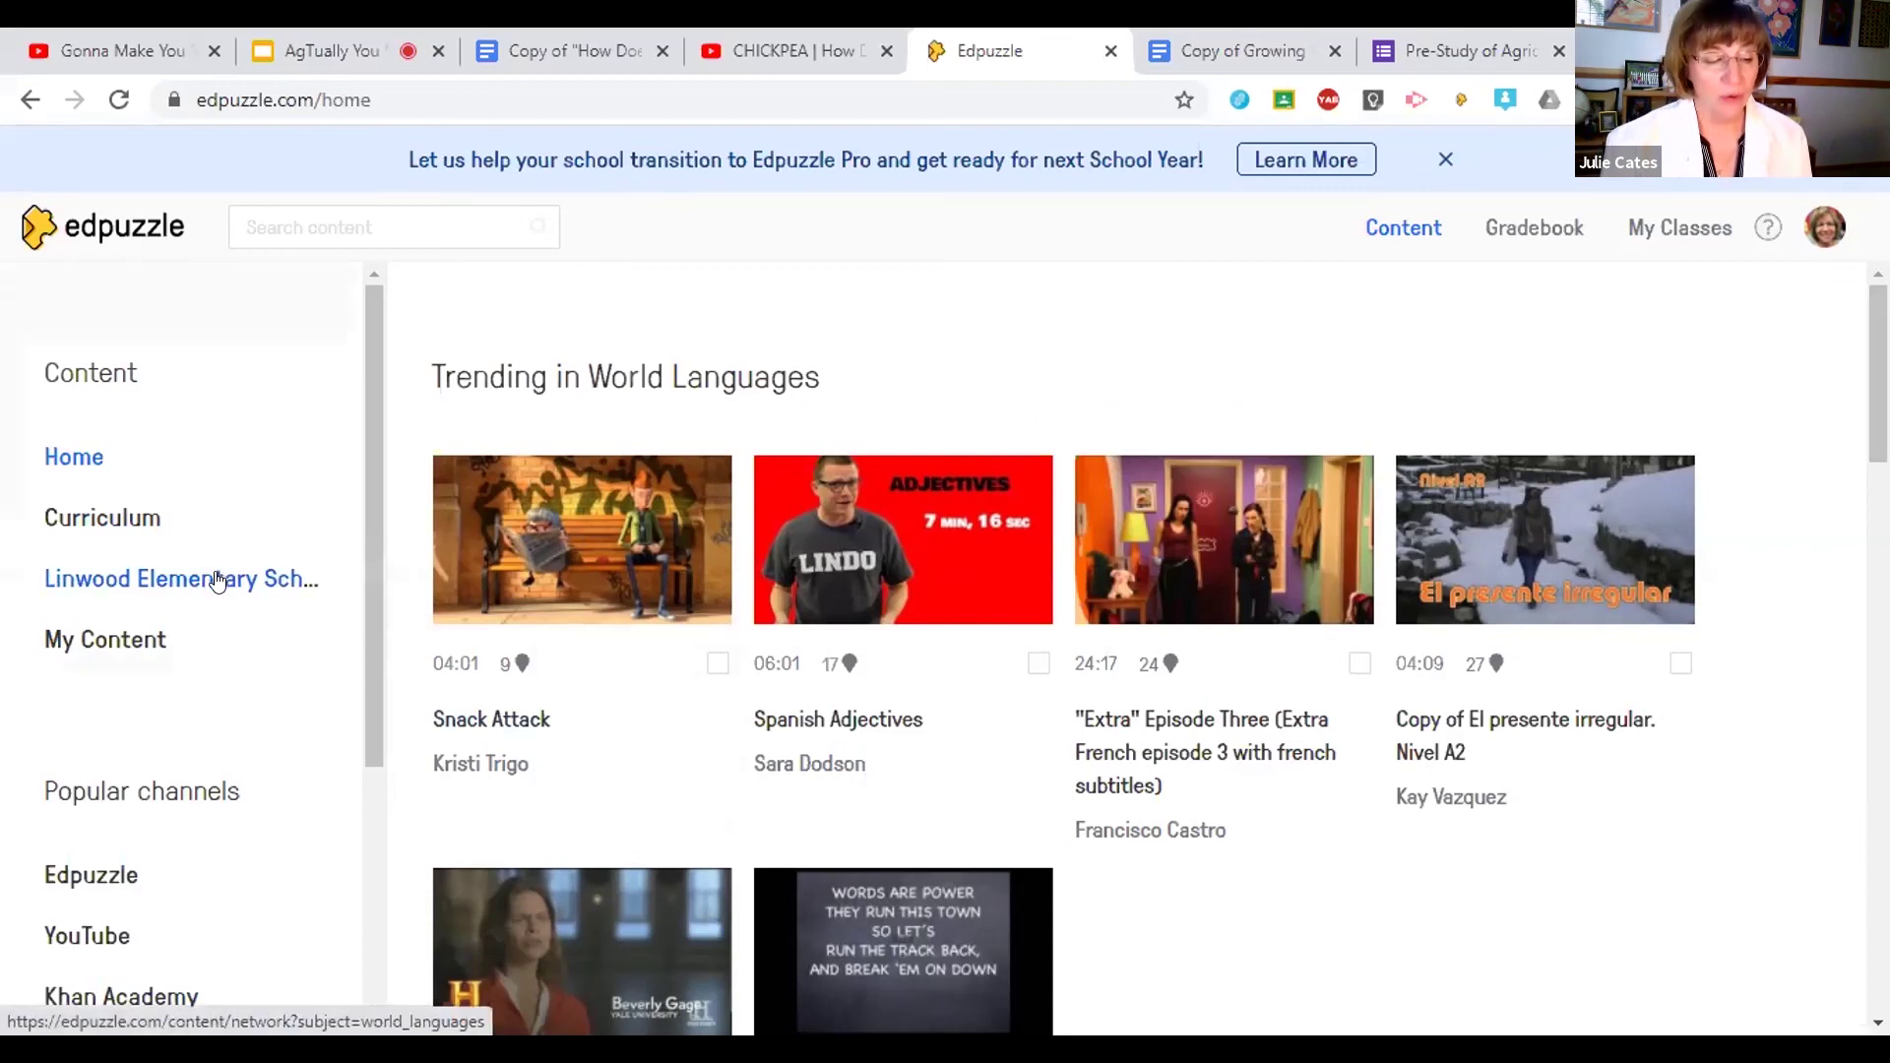
left_click_drag(366, 669, 366, 726)
scroll(366, 727, "down", 1)
double_click(369, 699)
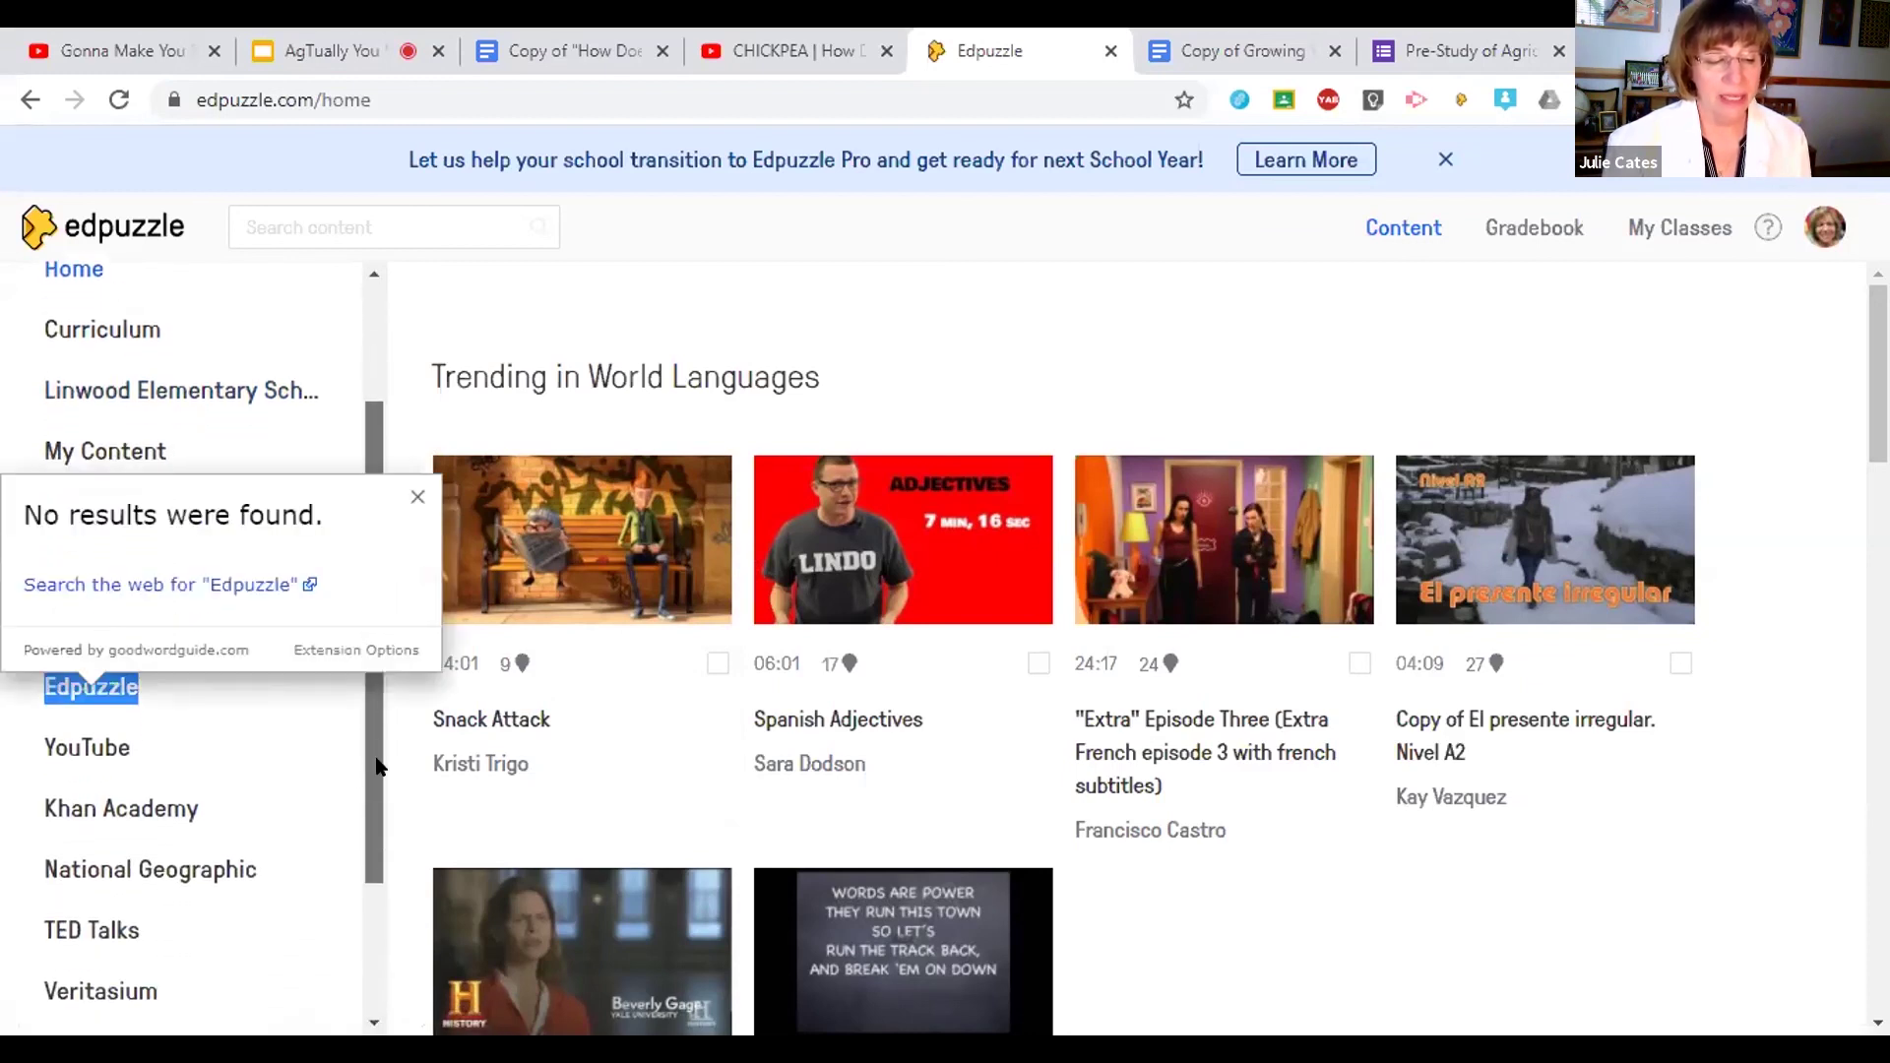
left_click(419, 494)
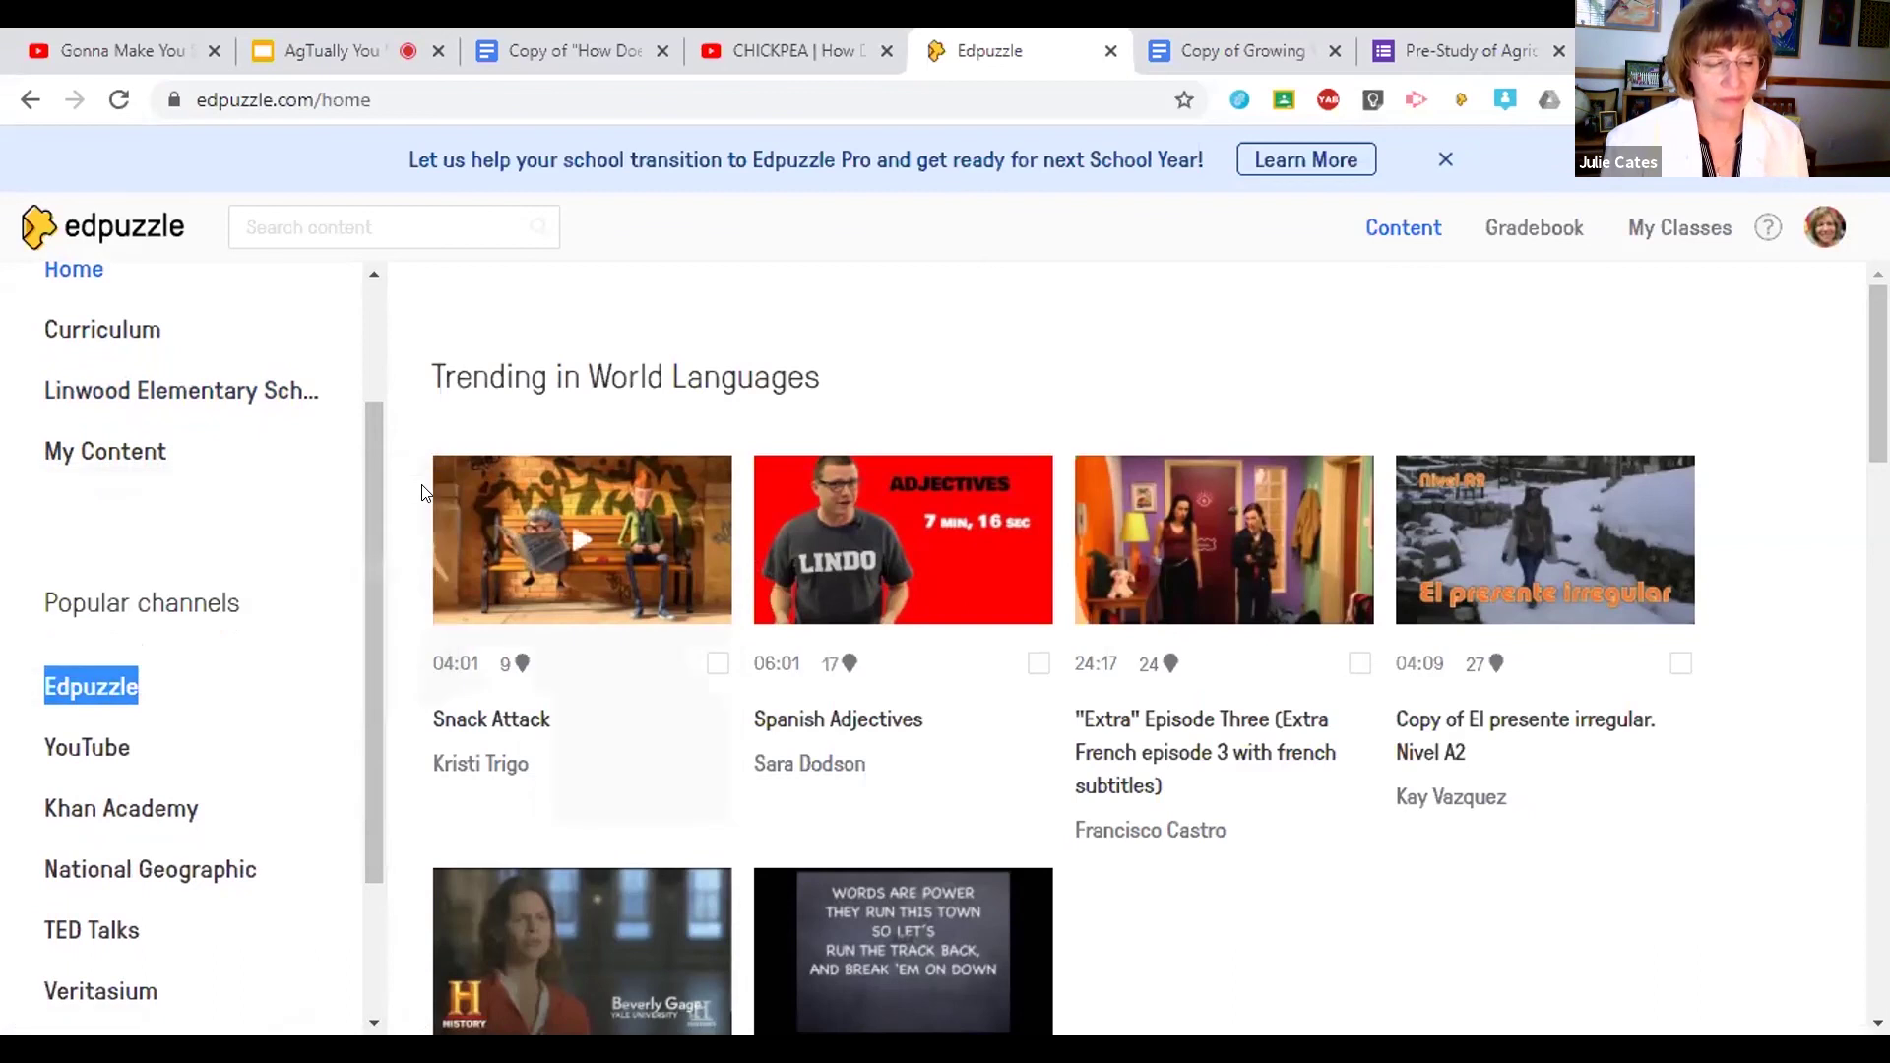
left_click(111, 449)
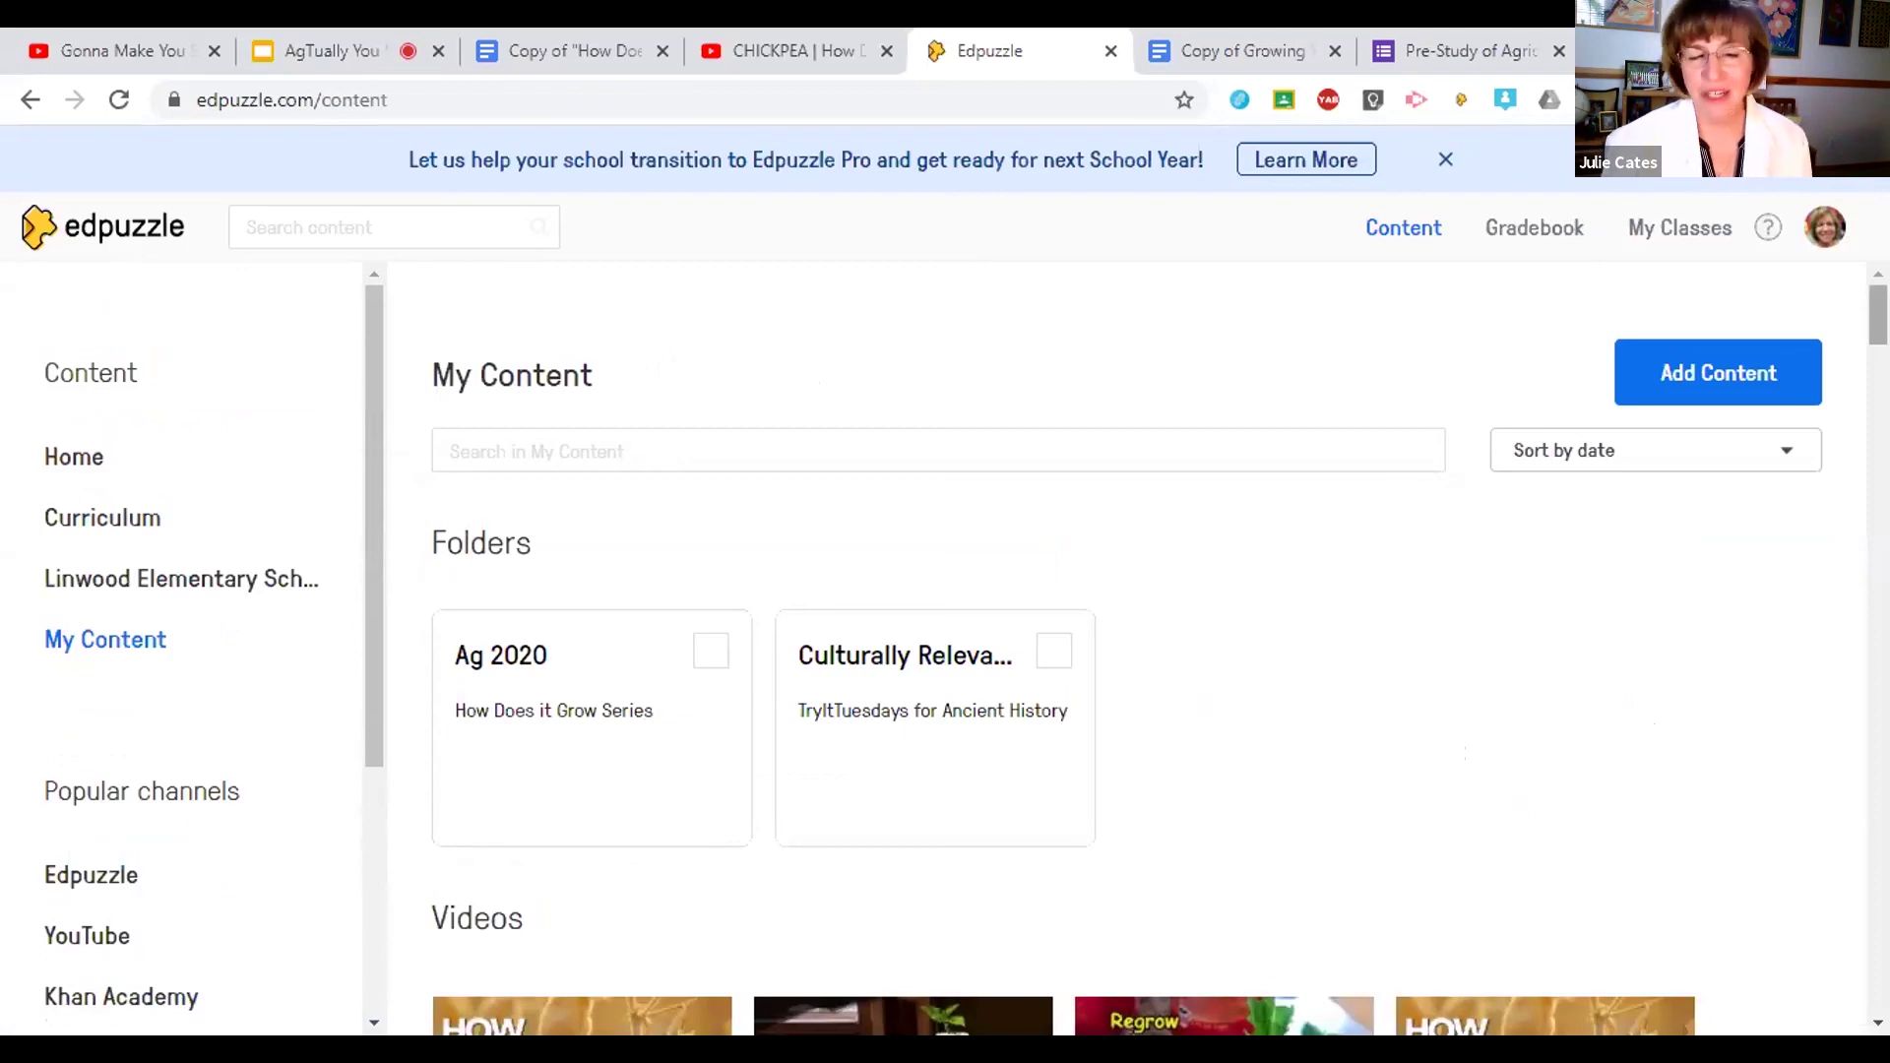
Step: Browse the videos in My Content and examine the question markers on the saved lessons
scroll(1148, 650, "down", 2)
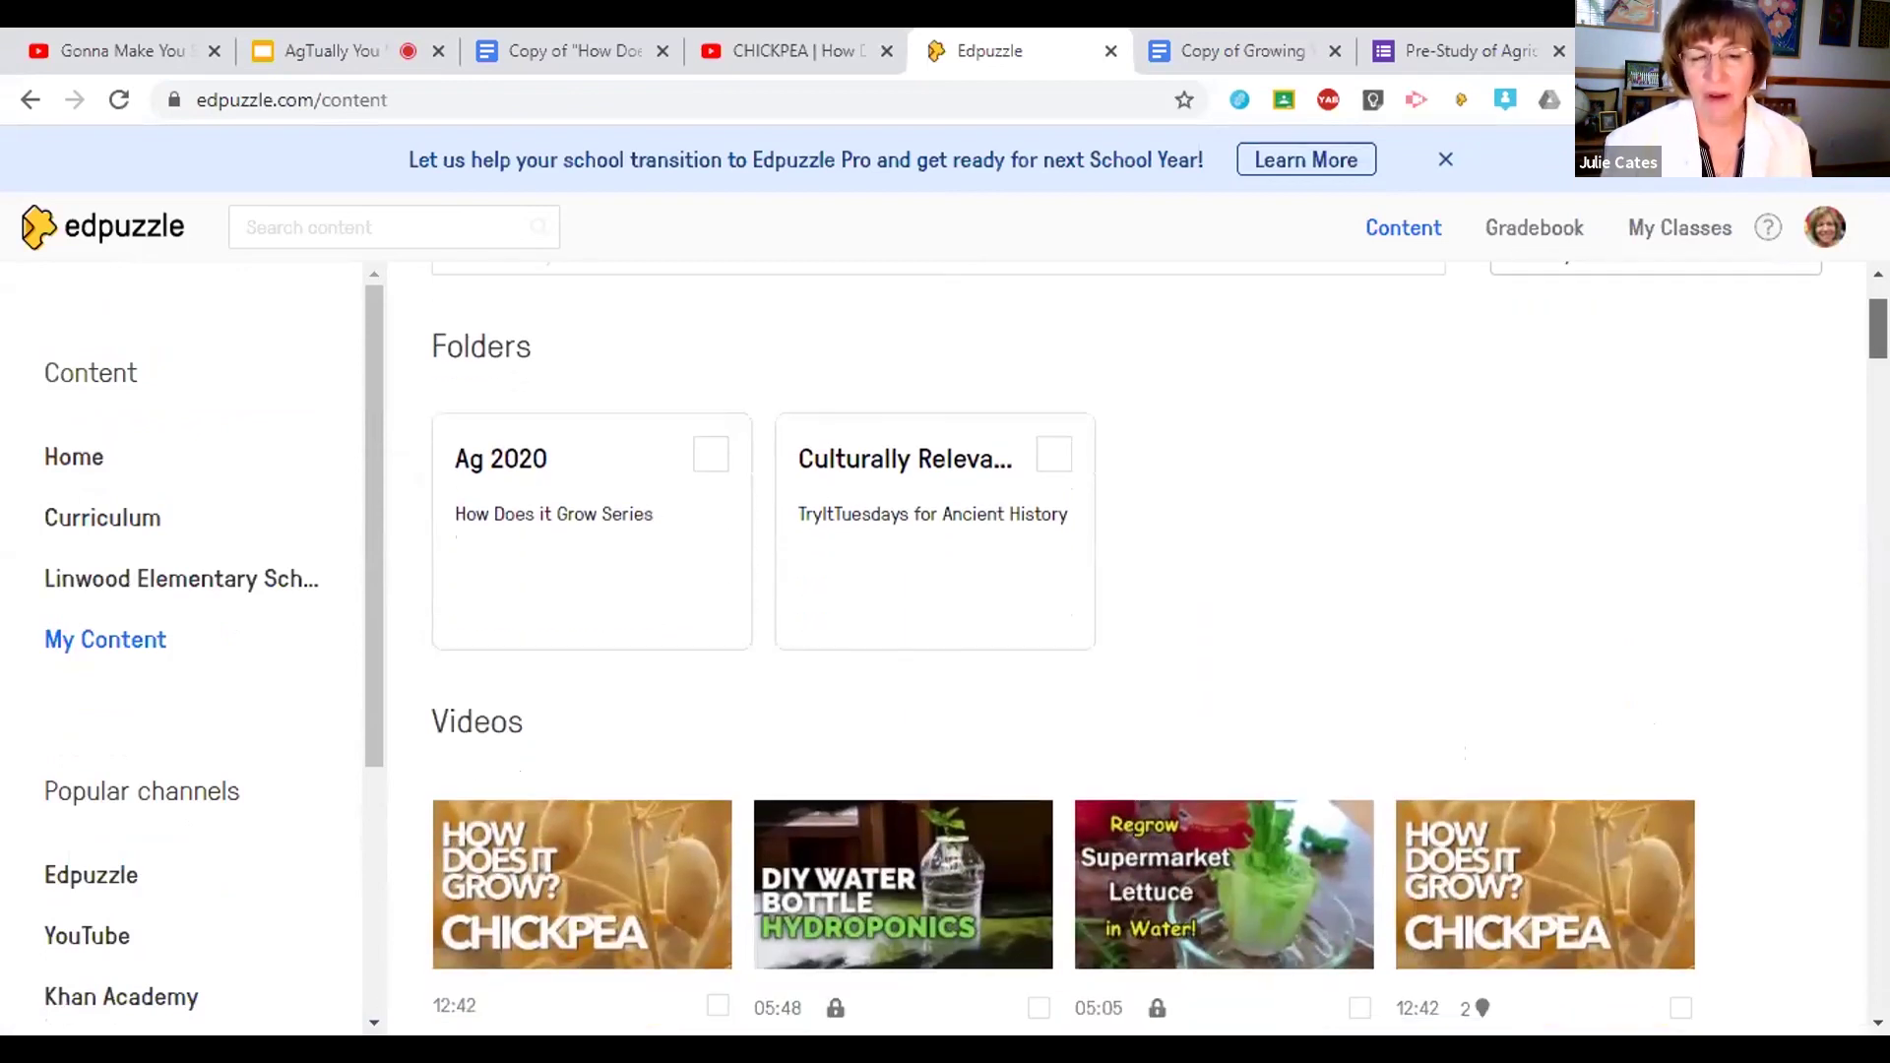
scroll(1147, 650, "down", 8)
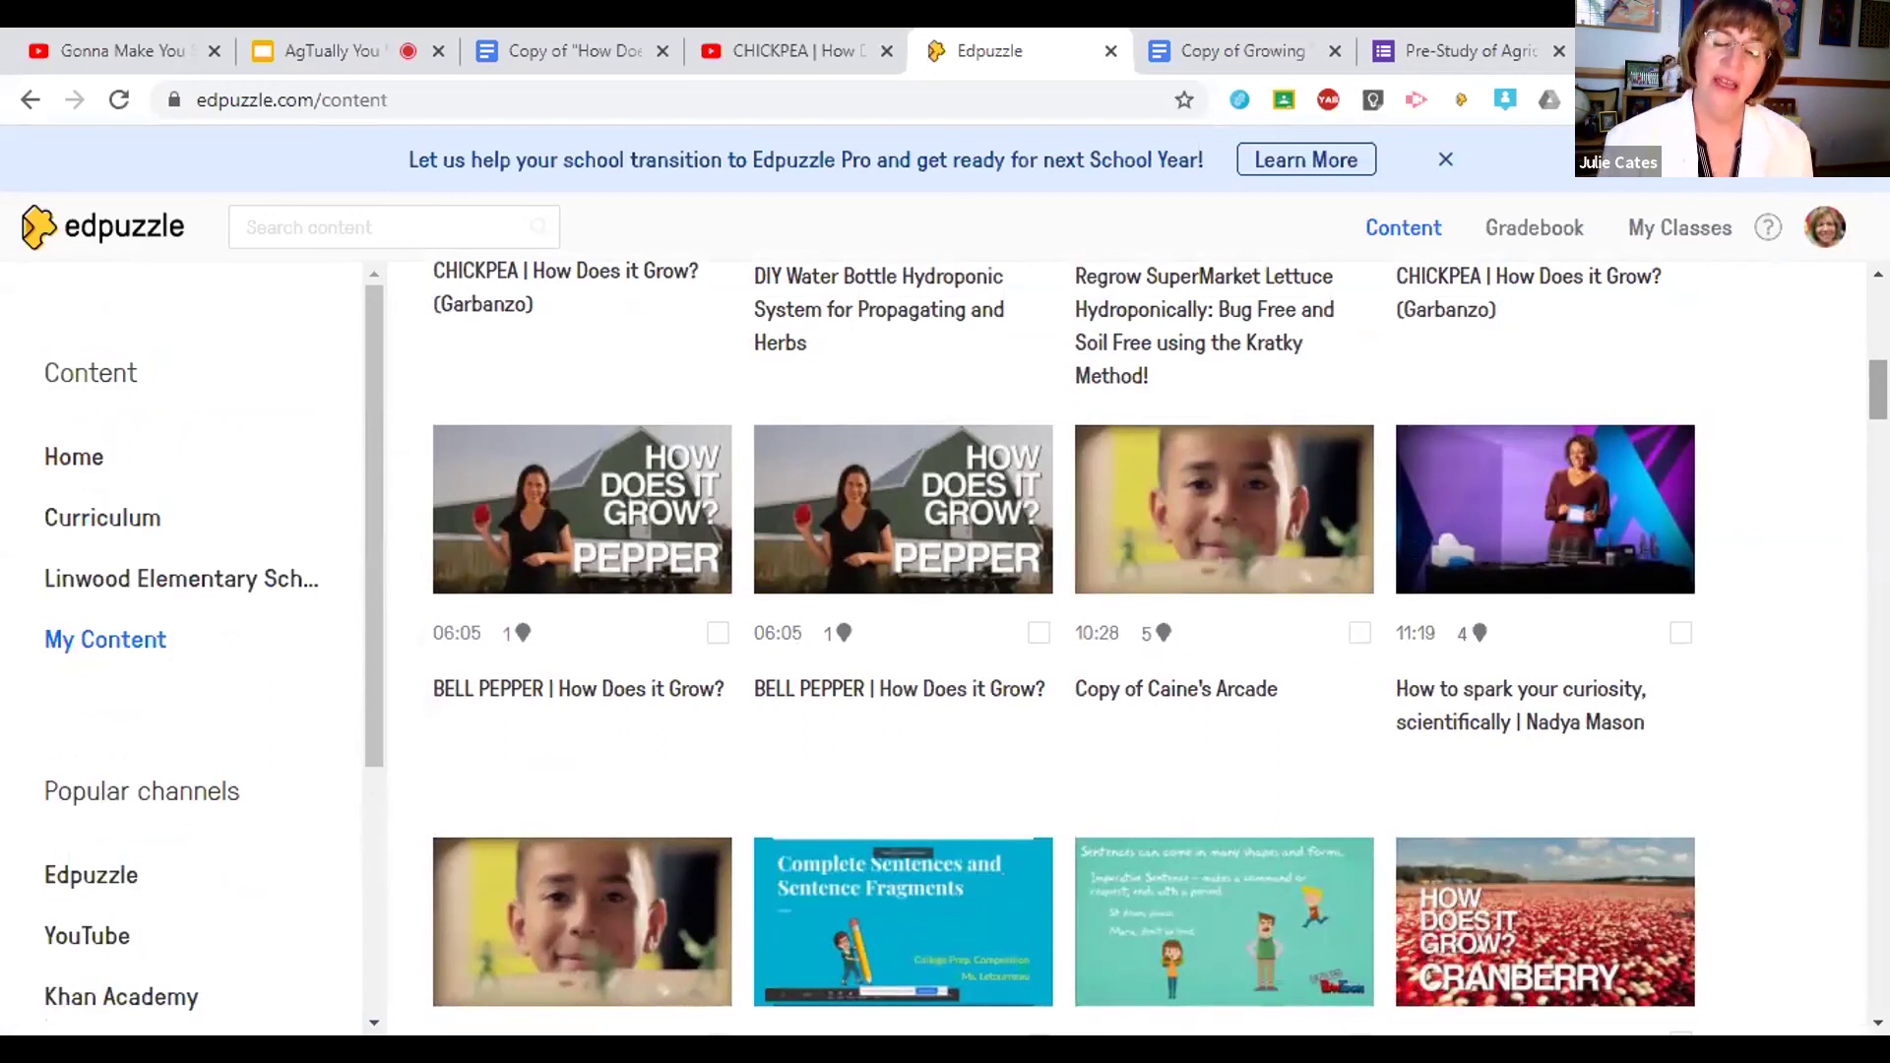
scroll(1133, 650, "down", 8)
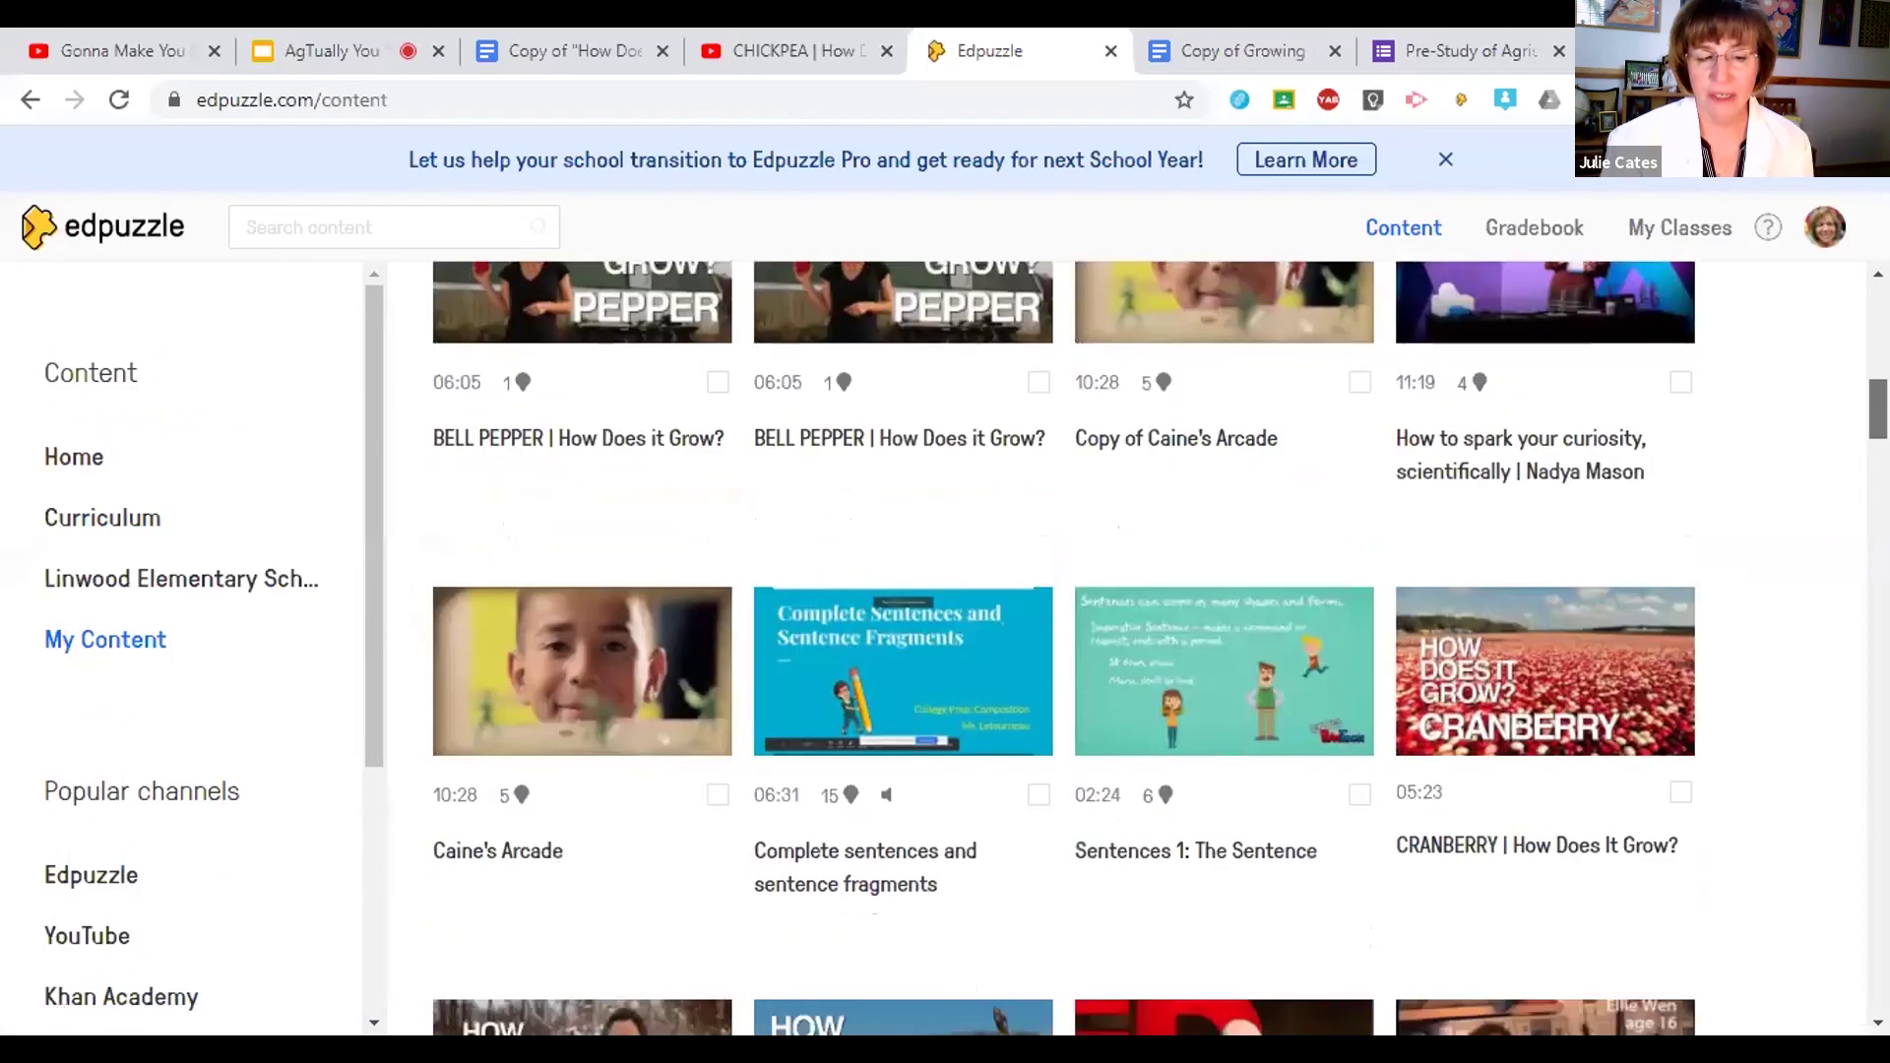
scroll(1132, 649, "down", 11)
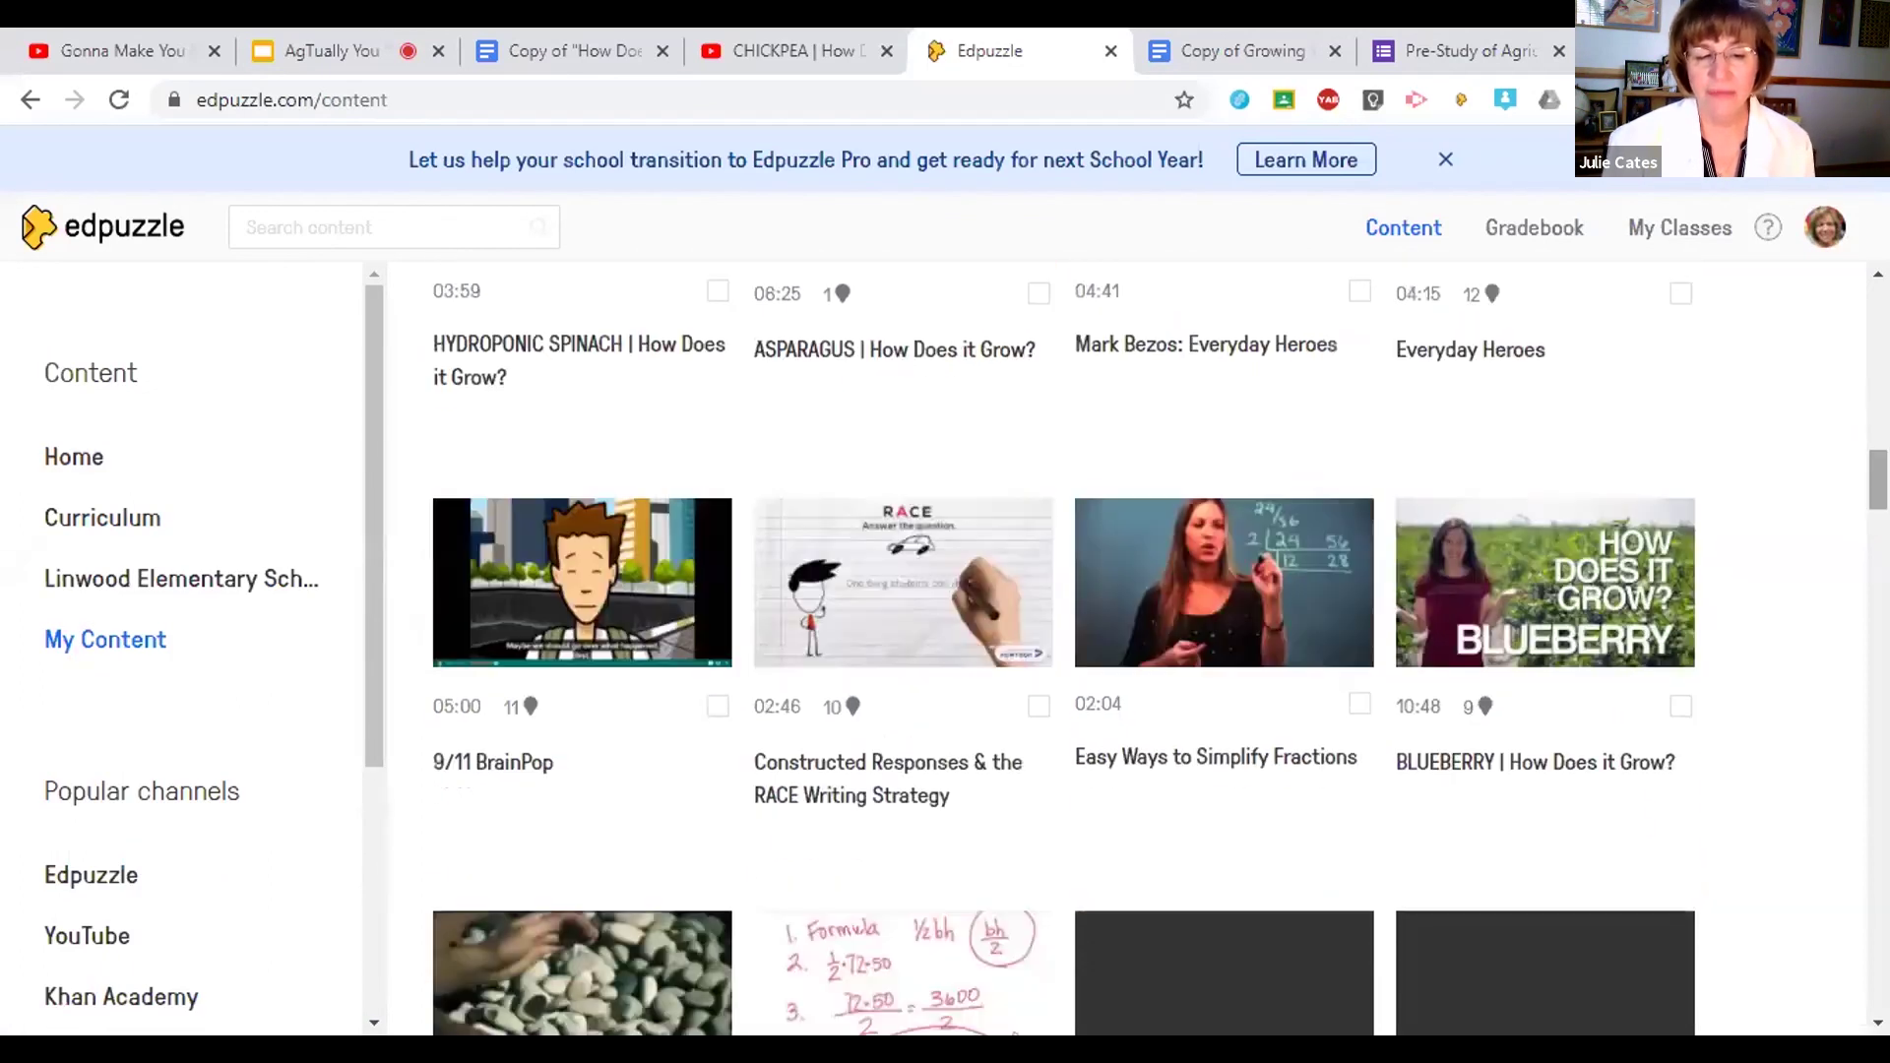
scroll(1132, 650, "down", 1)
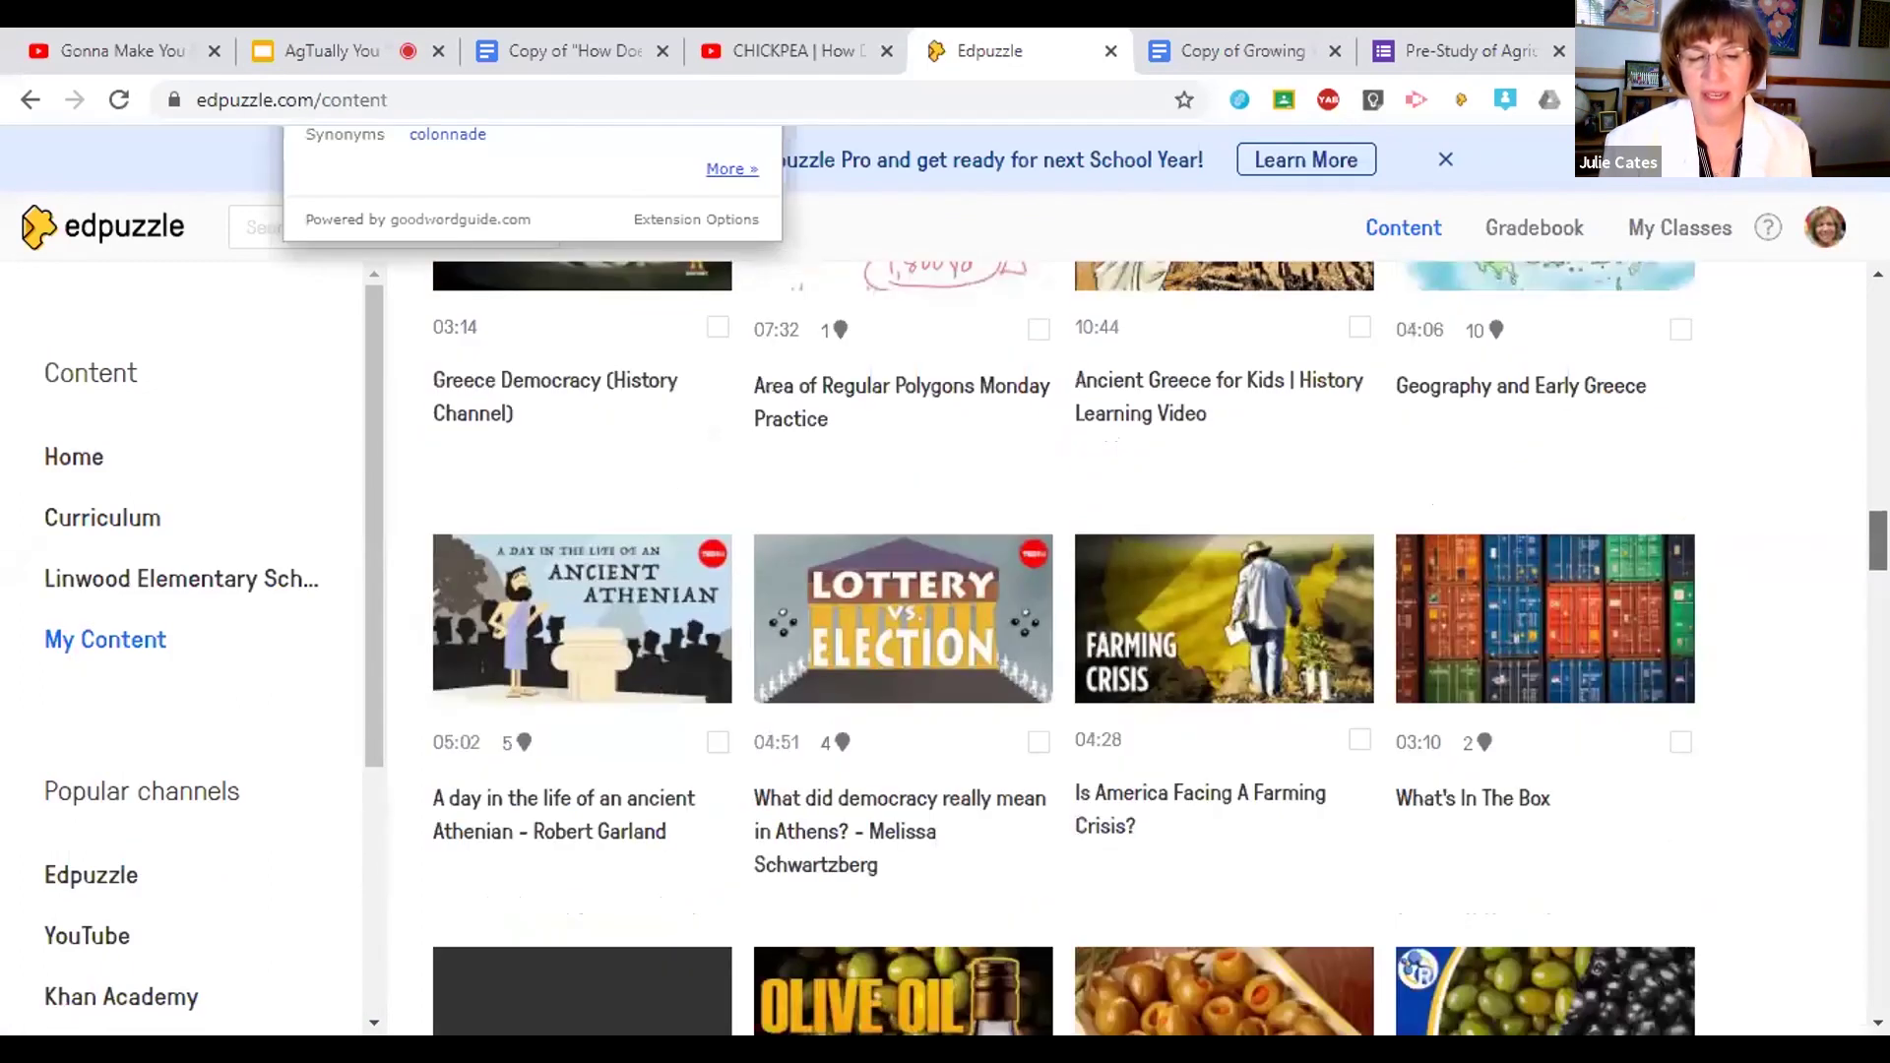
scroll(1642, 684, "down", 1)
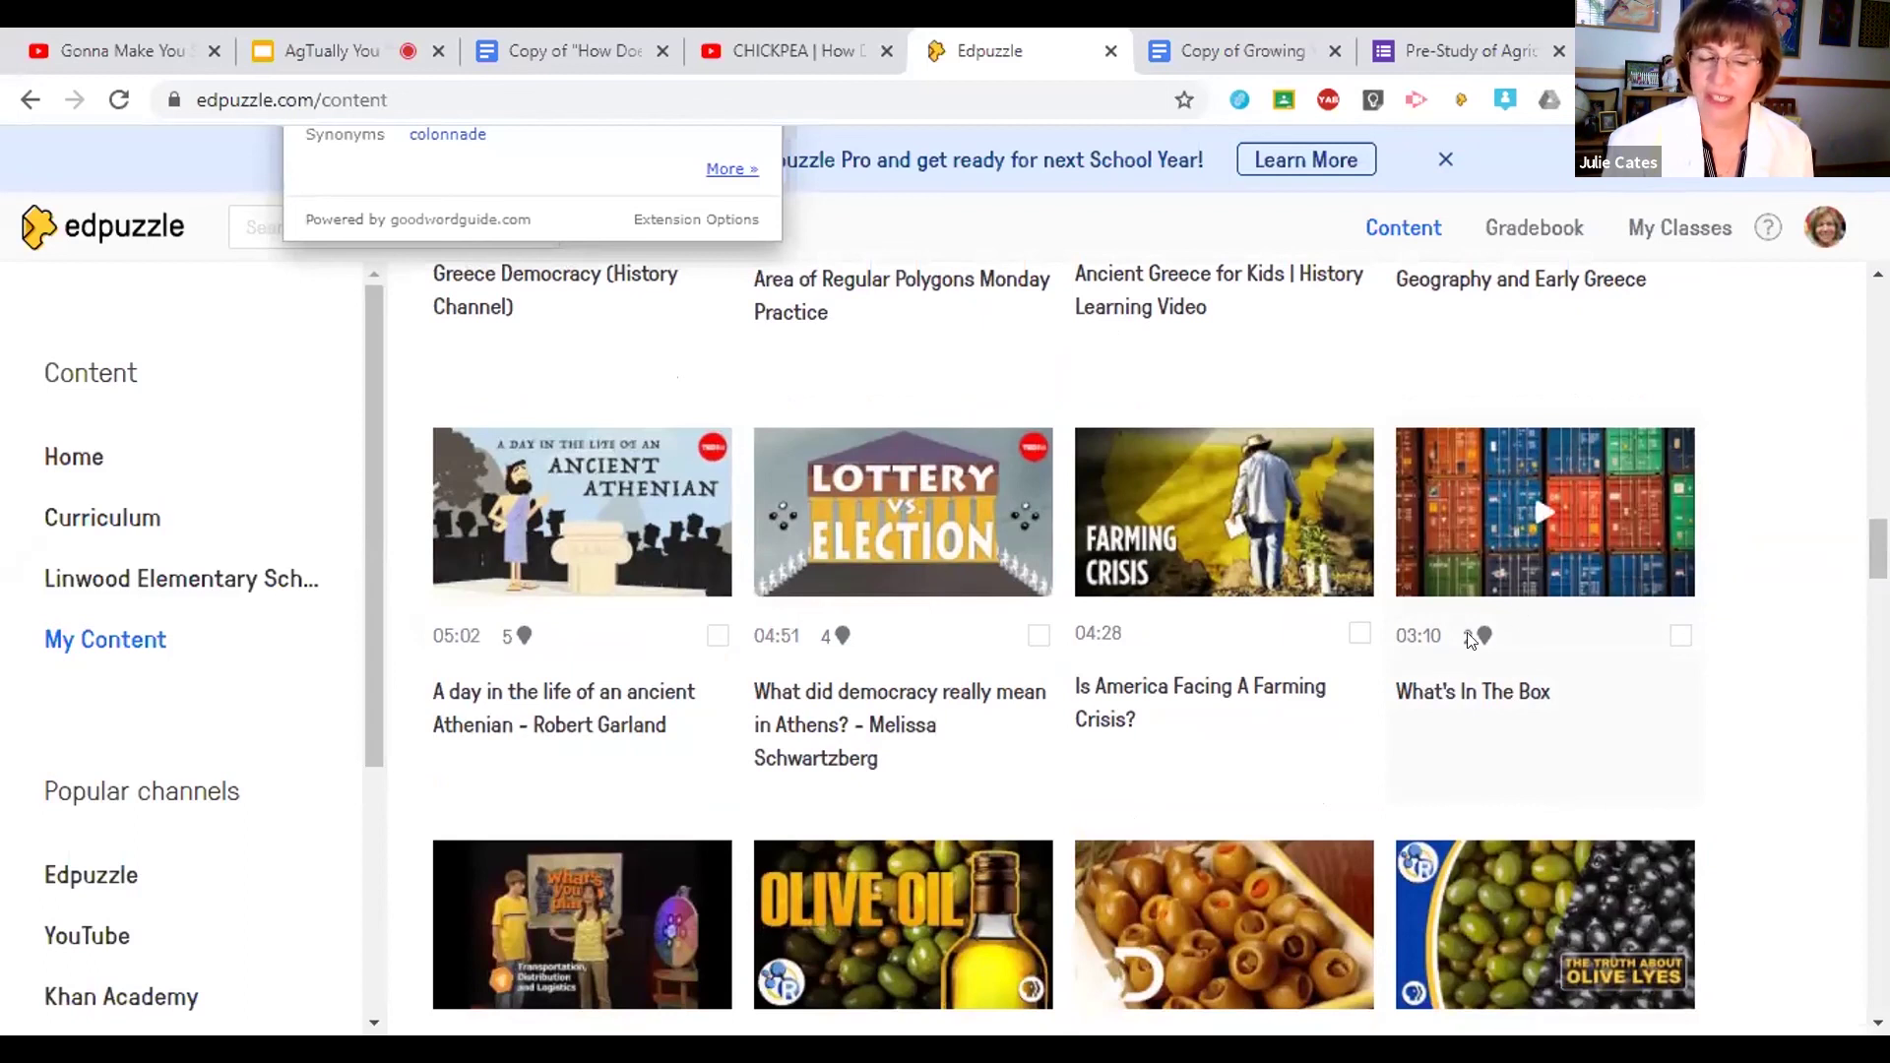
mouse_move(1490, 637)
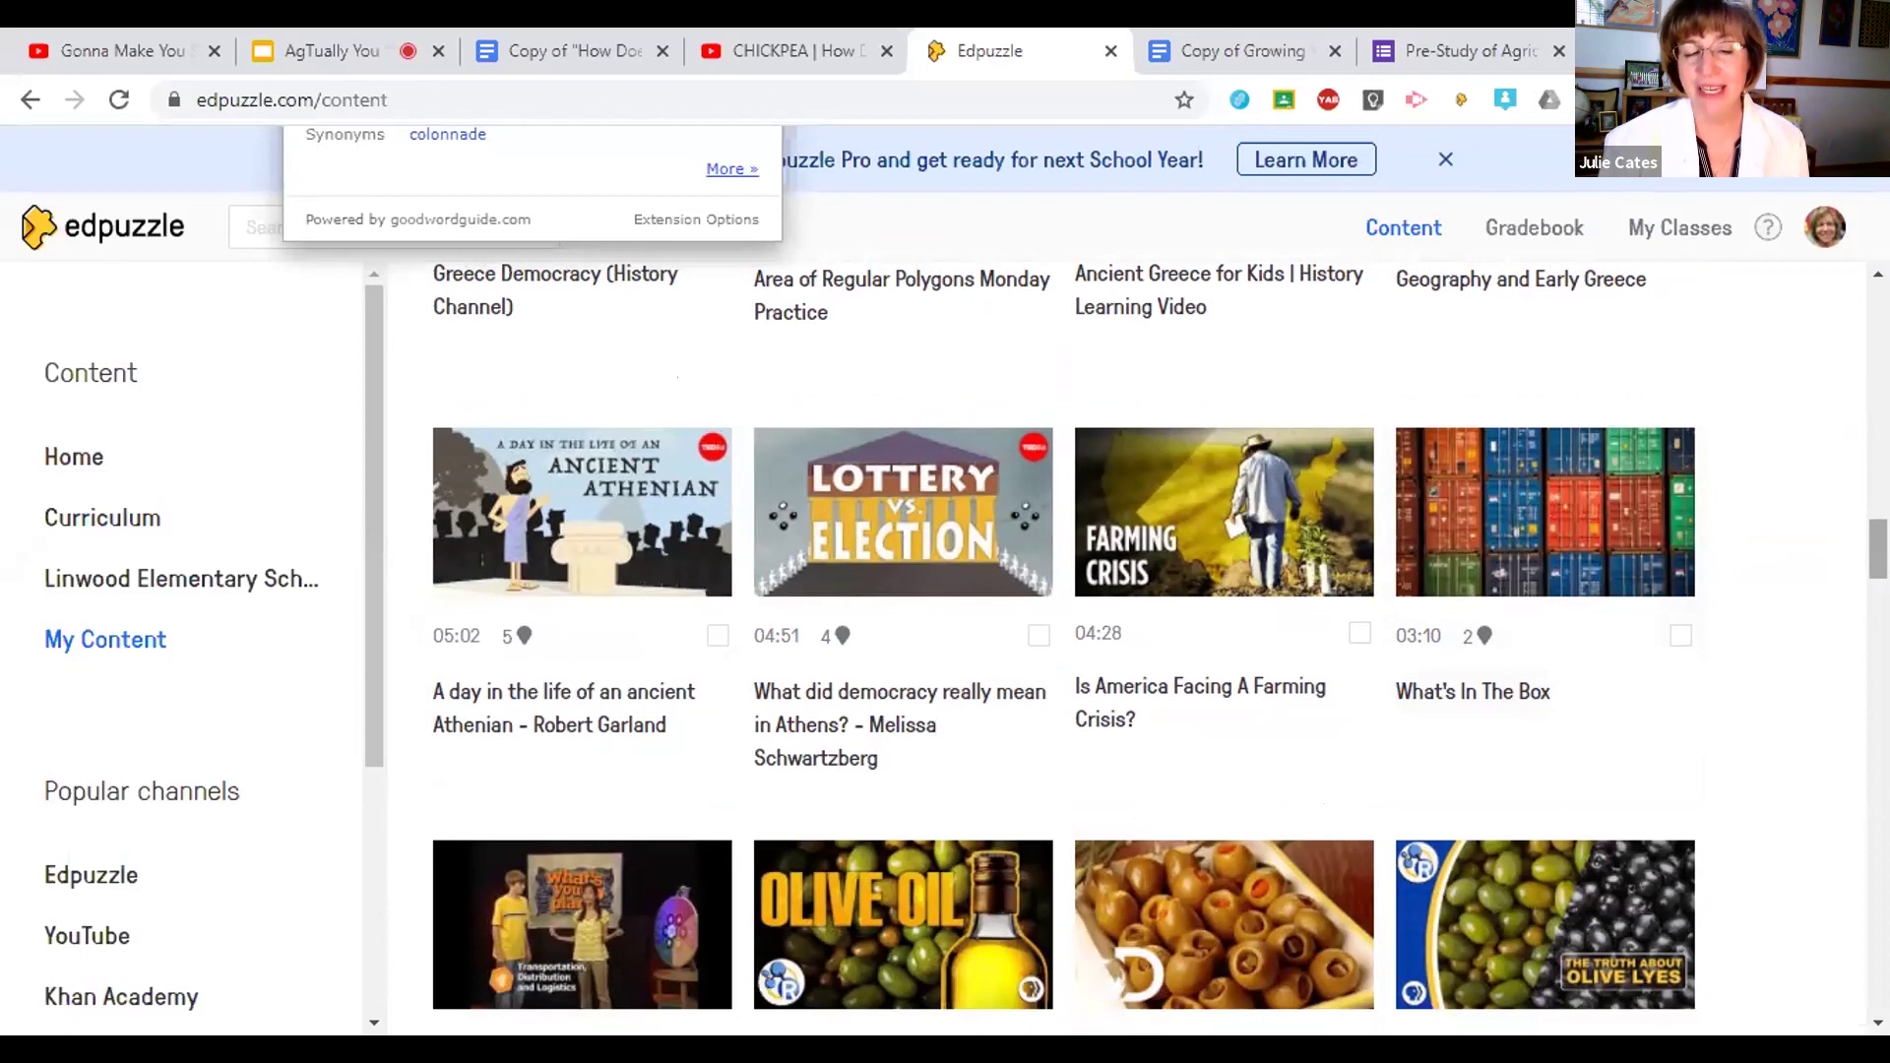
scroll(1851, 384, "up", 10)
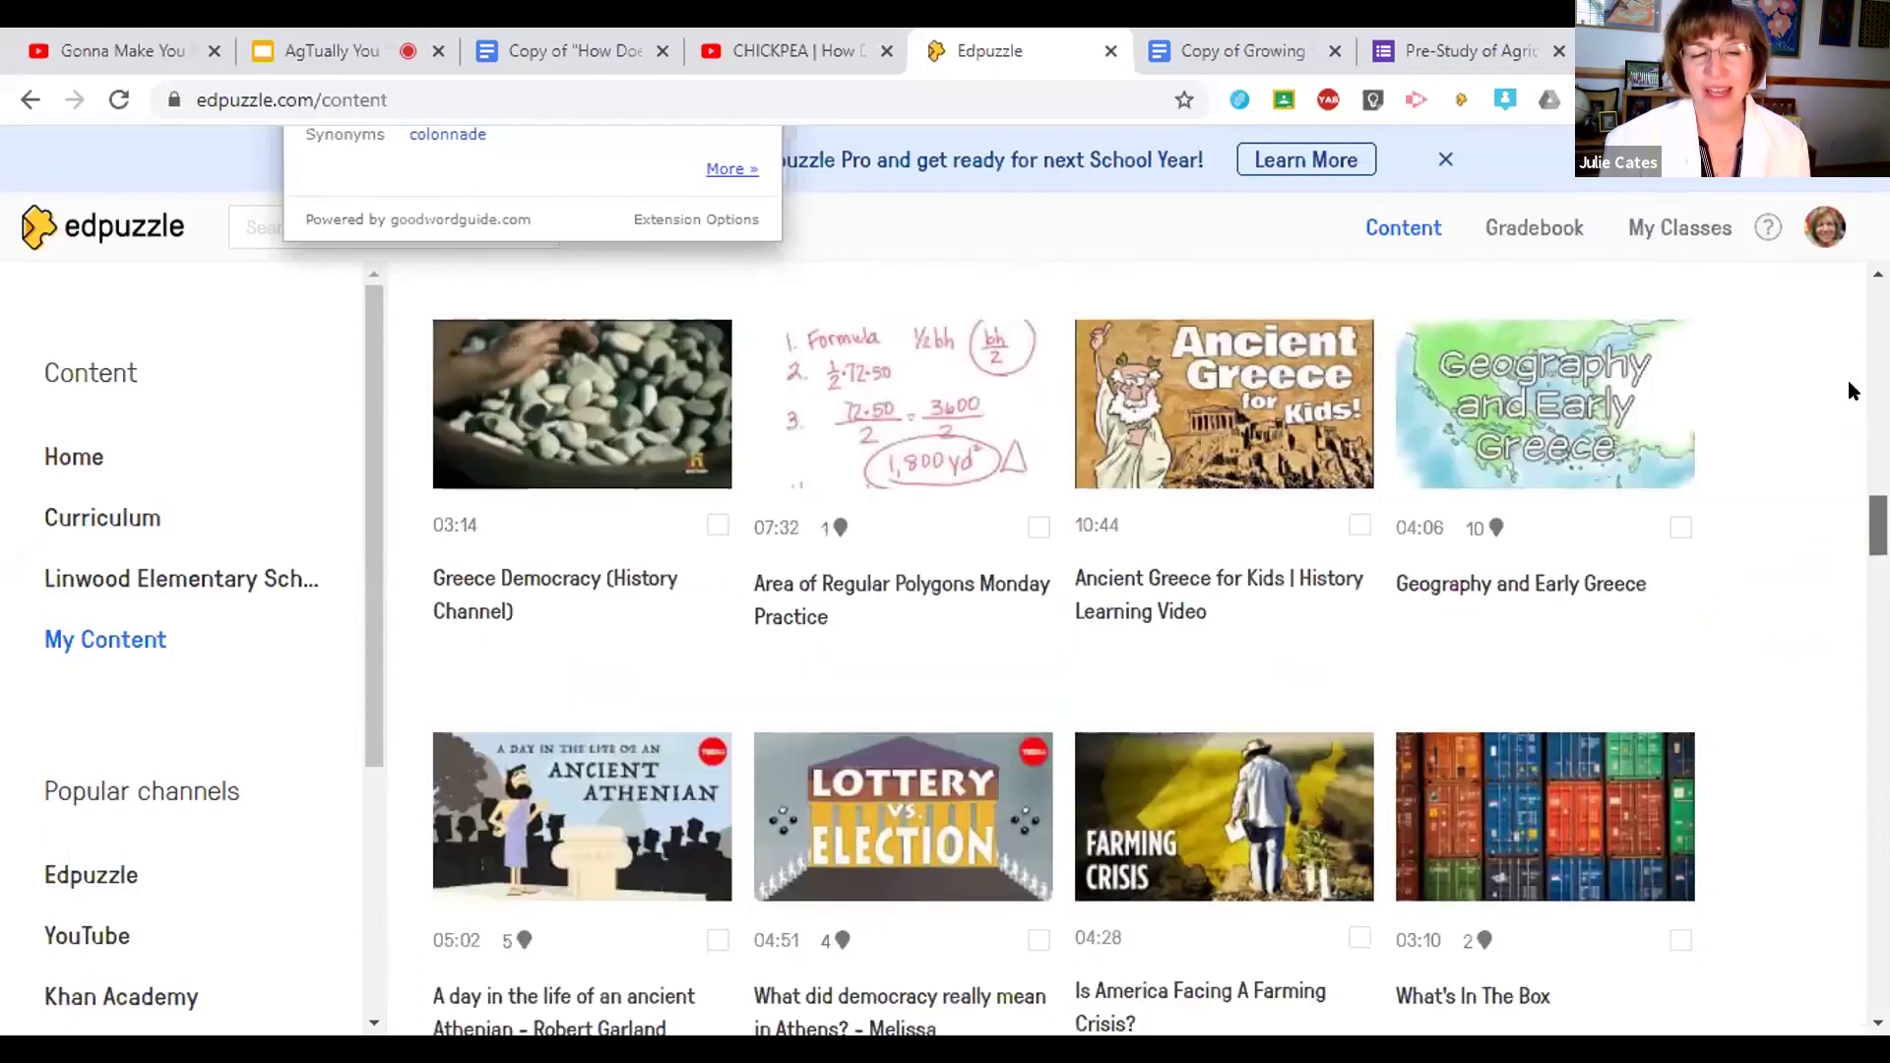
scroll(1848, 374, "up", 5)
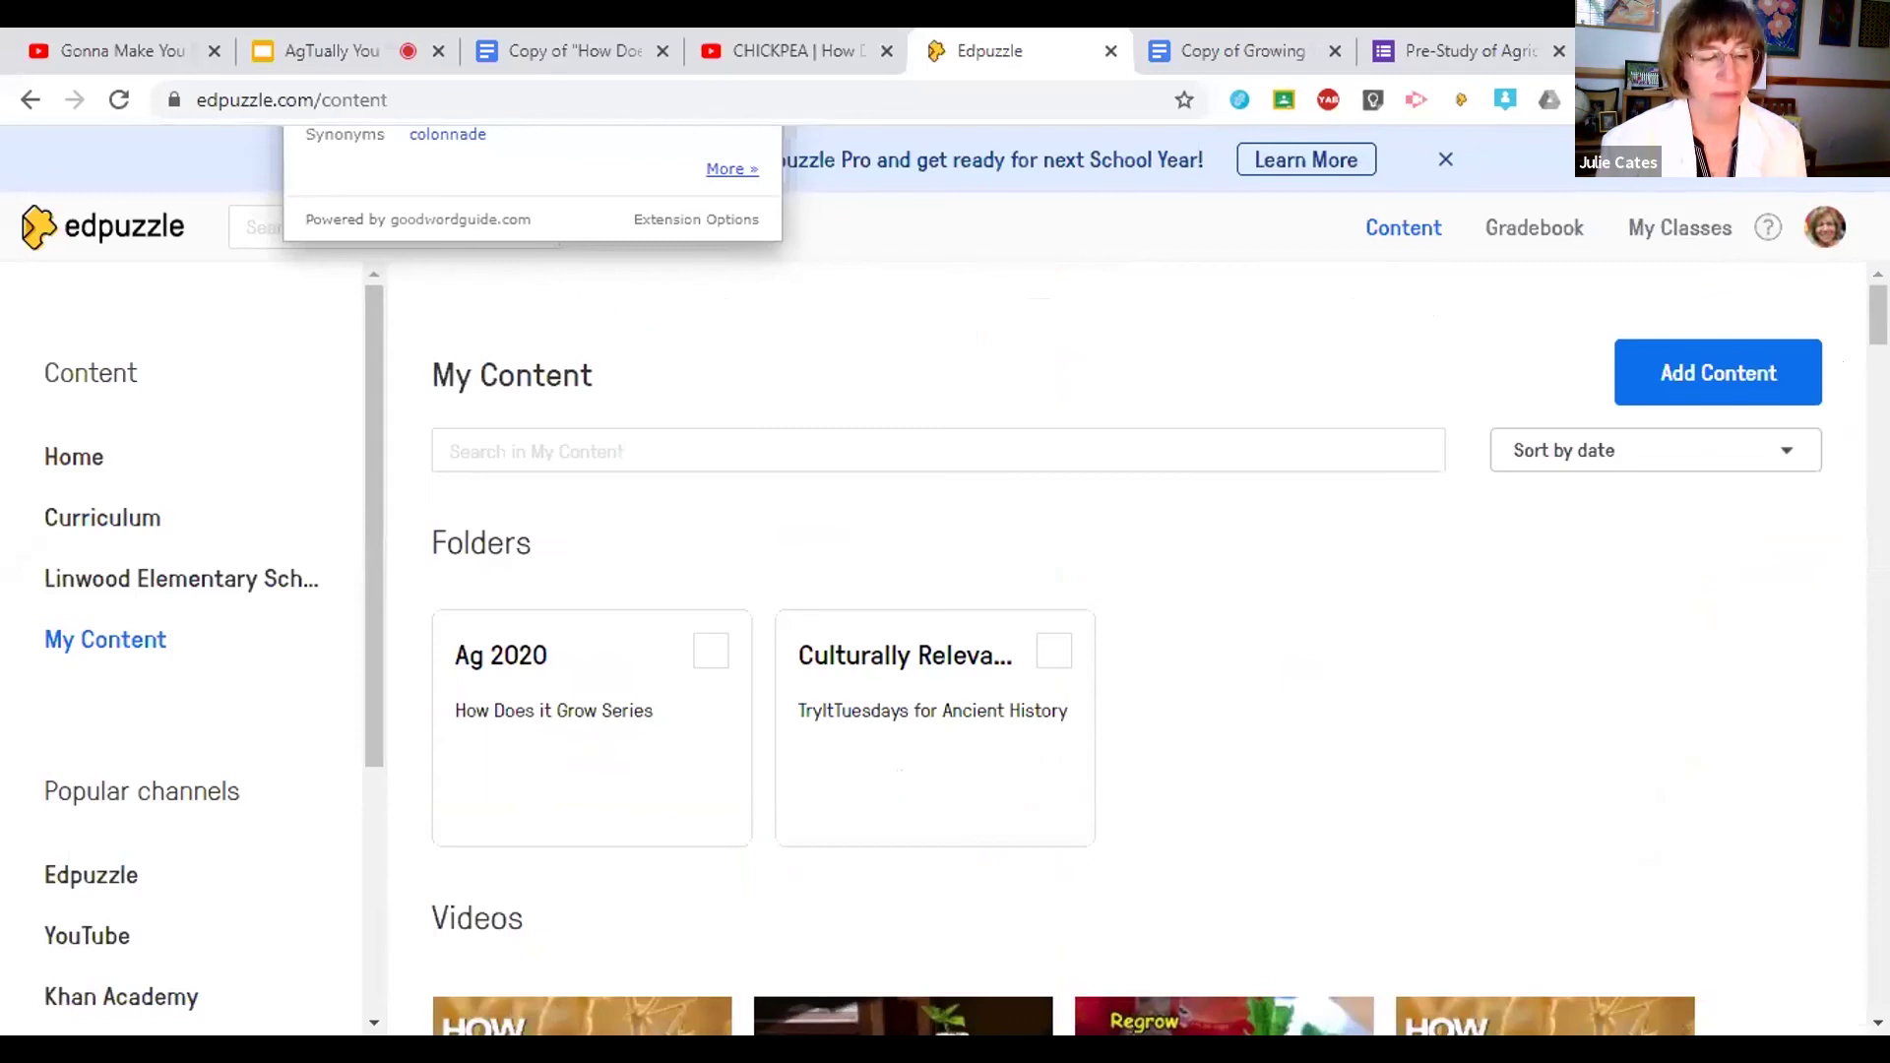
Step: Open the POTATO lesson from the Ag 2020 folder and view the question at its fifth timeline marker
left_click(540, 682)
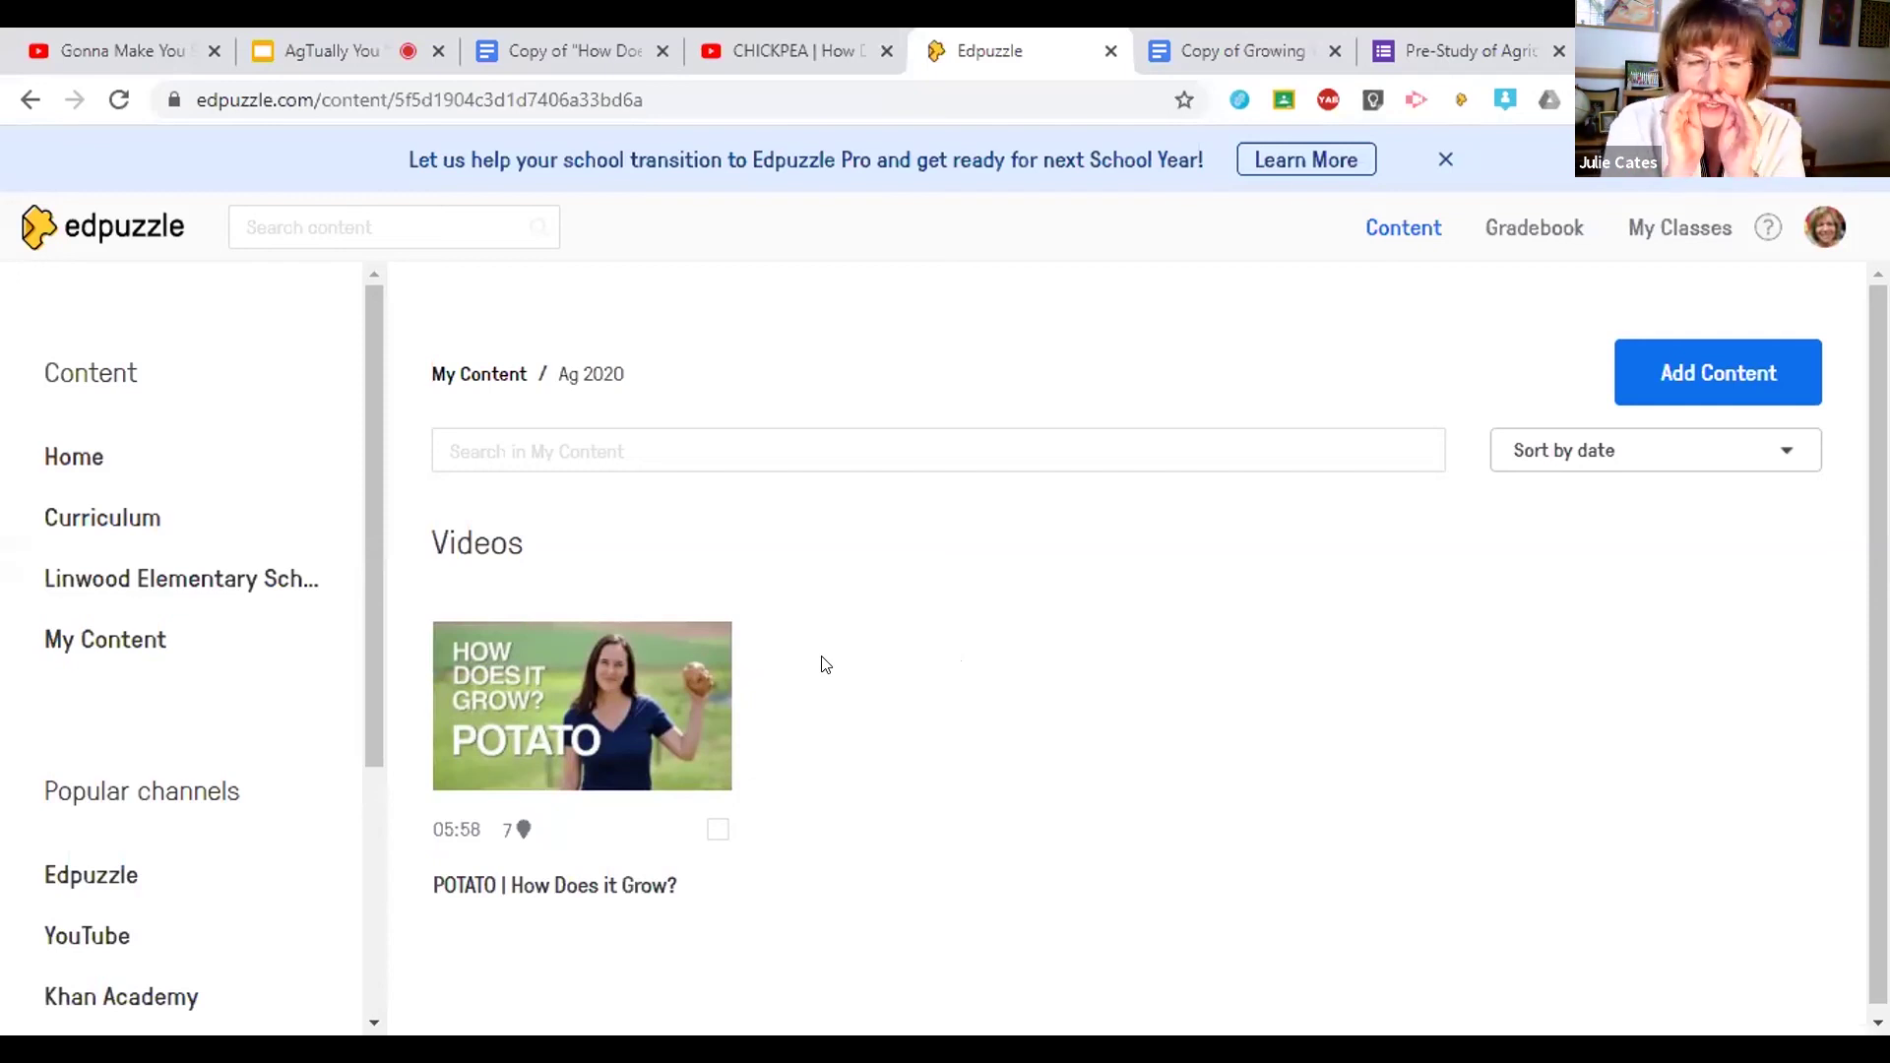
left_click(577, 704)
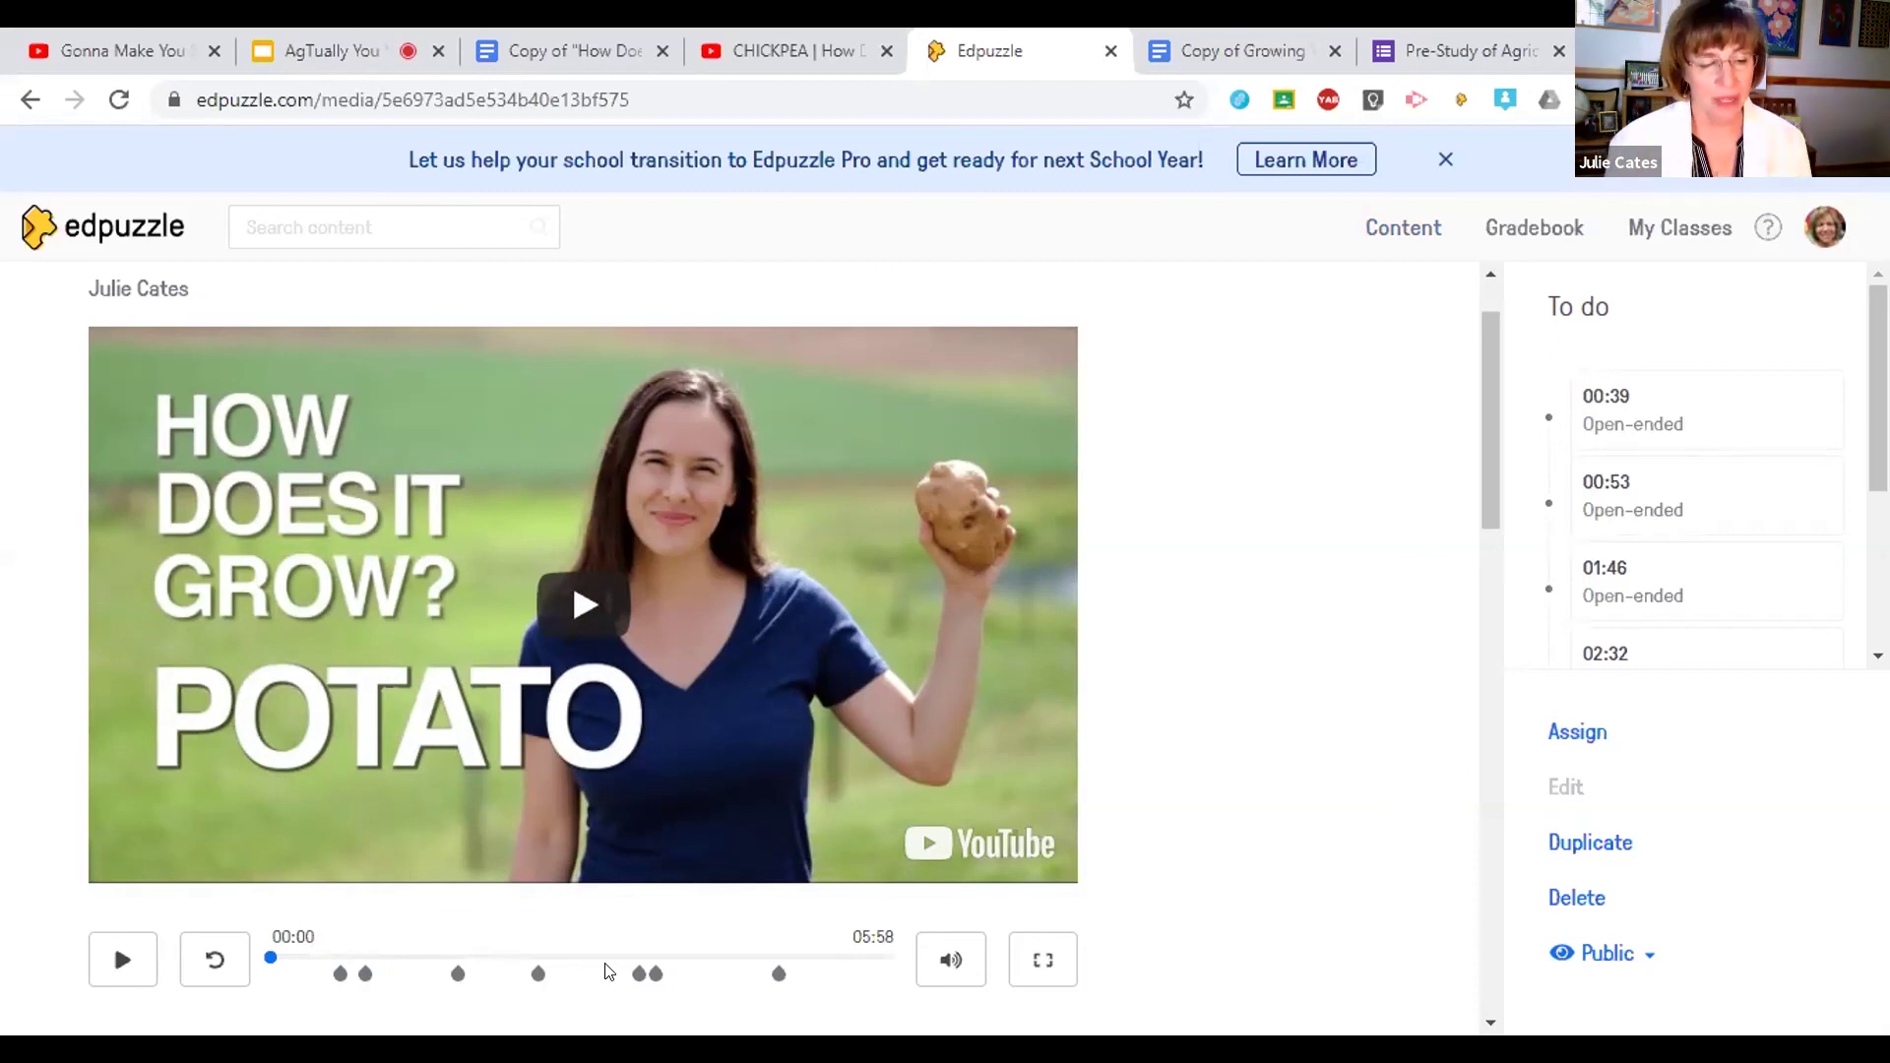
left_click(633, 975)
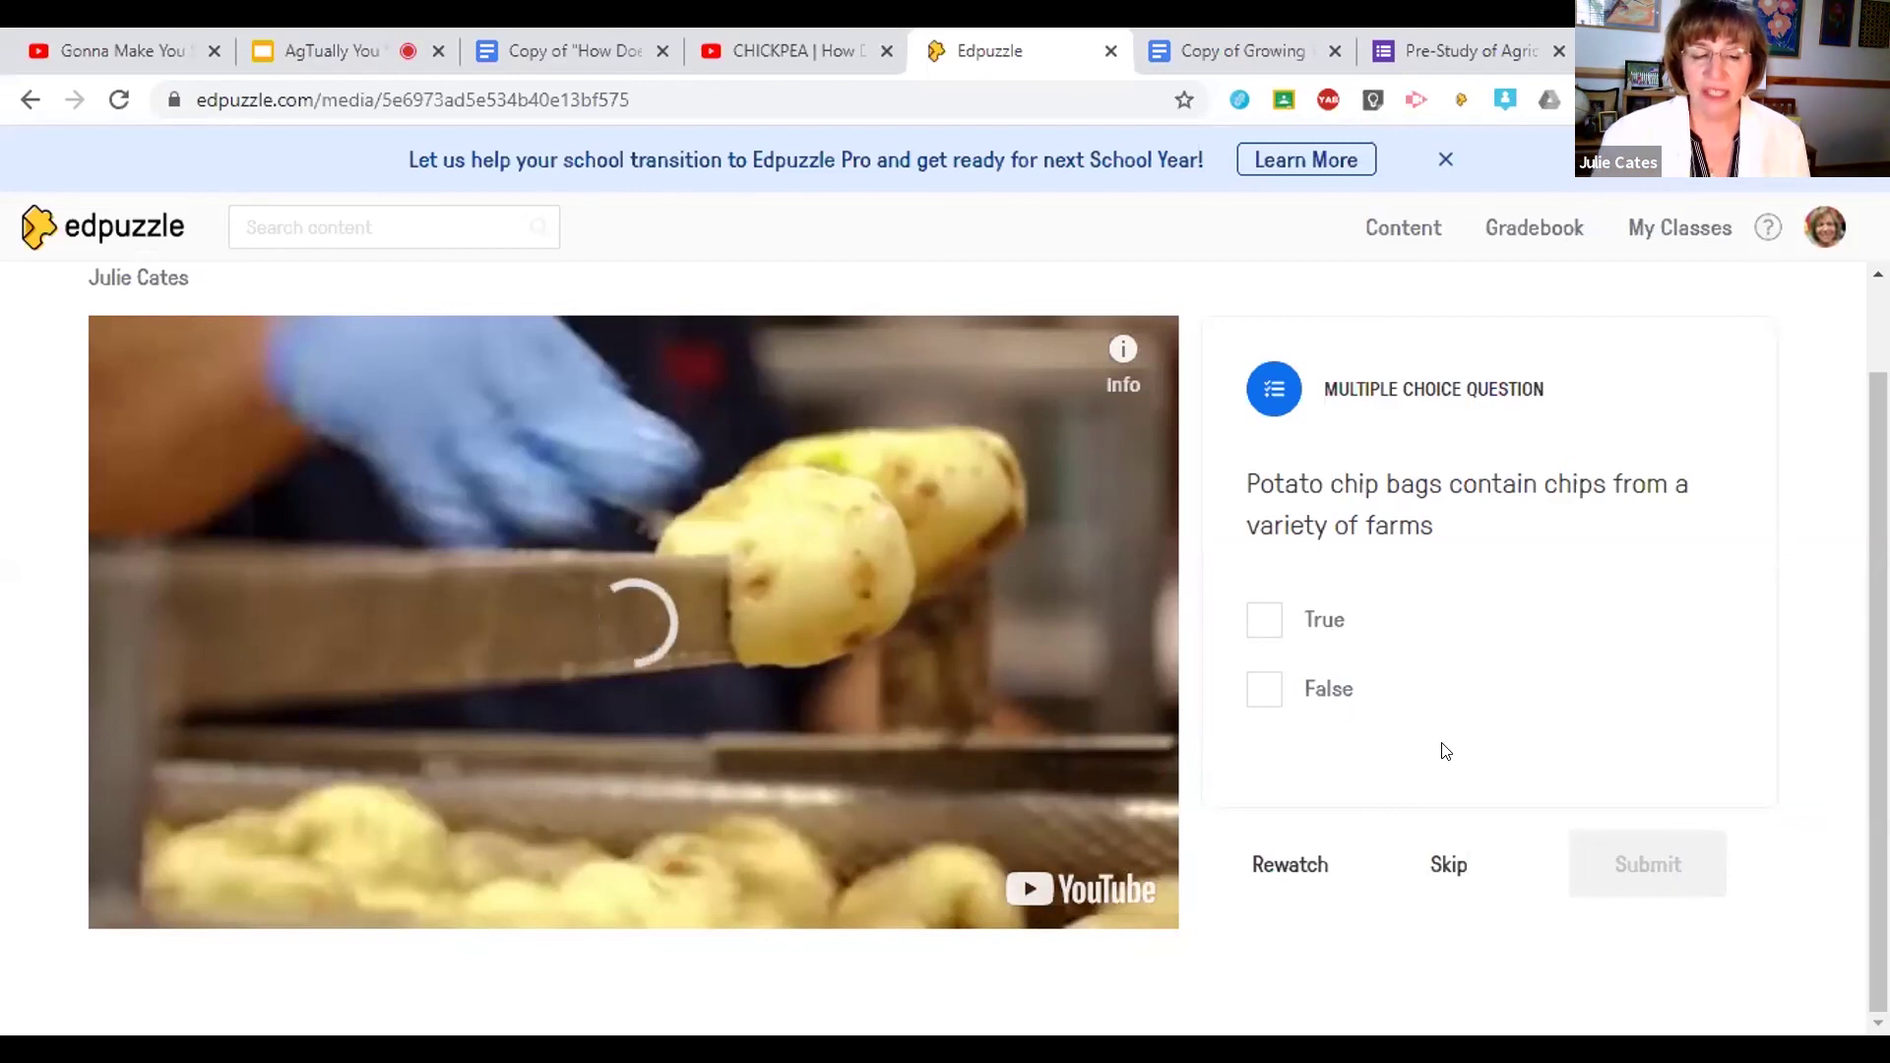
Step: Skip the true-or-false question and the potato slices question in the POTATO lesson, and pause the video
left_click(1439, 857)
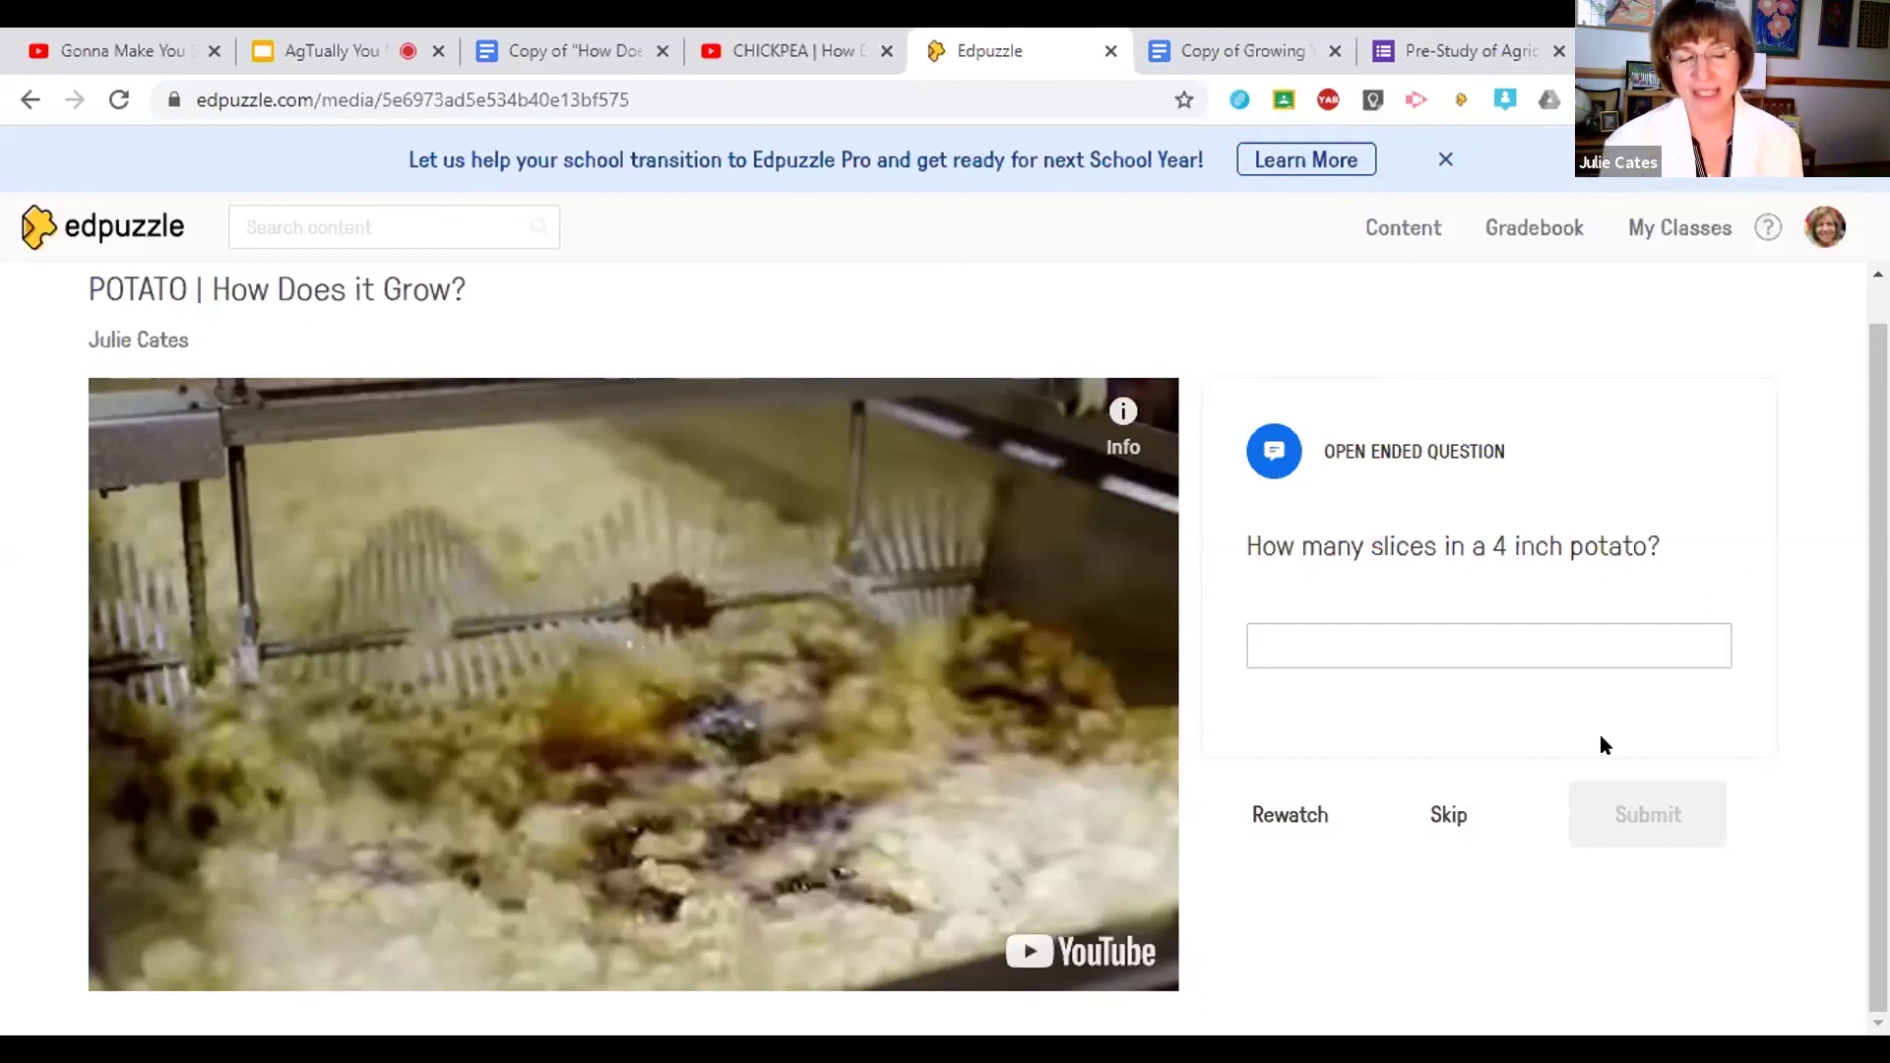
left_click(1448, 814)
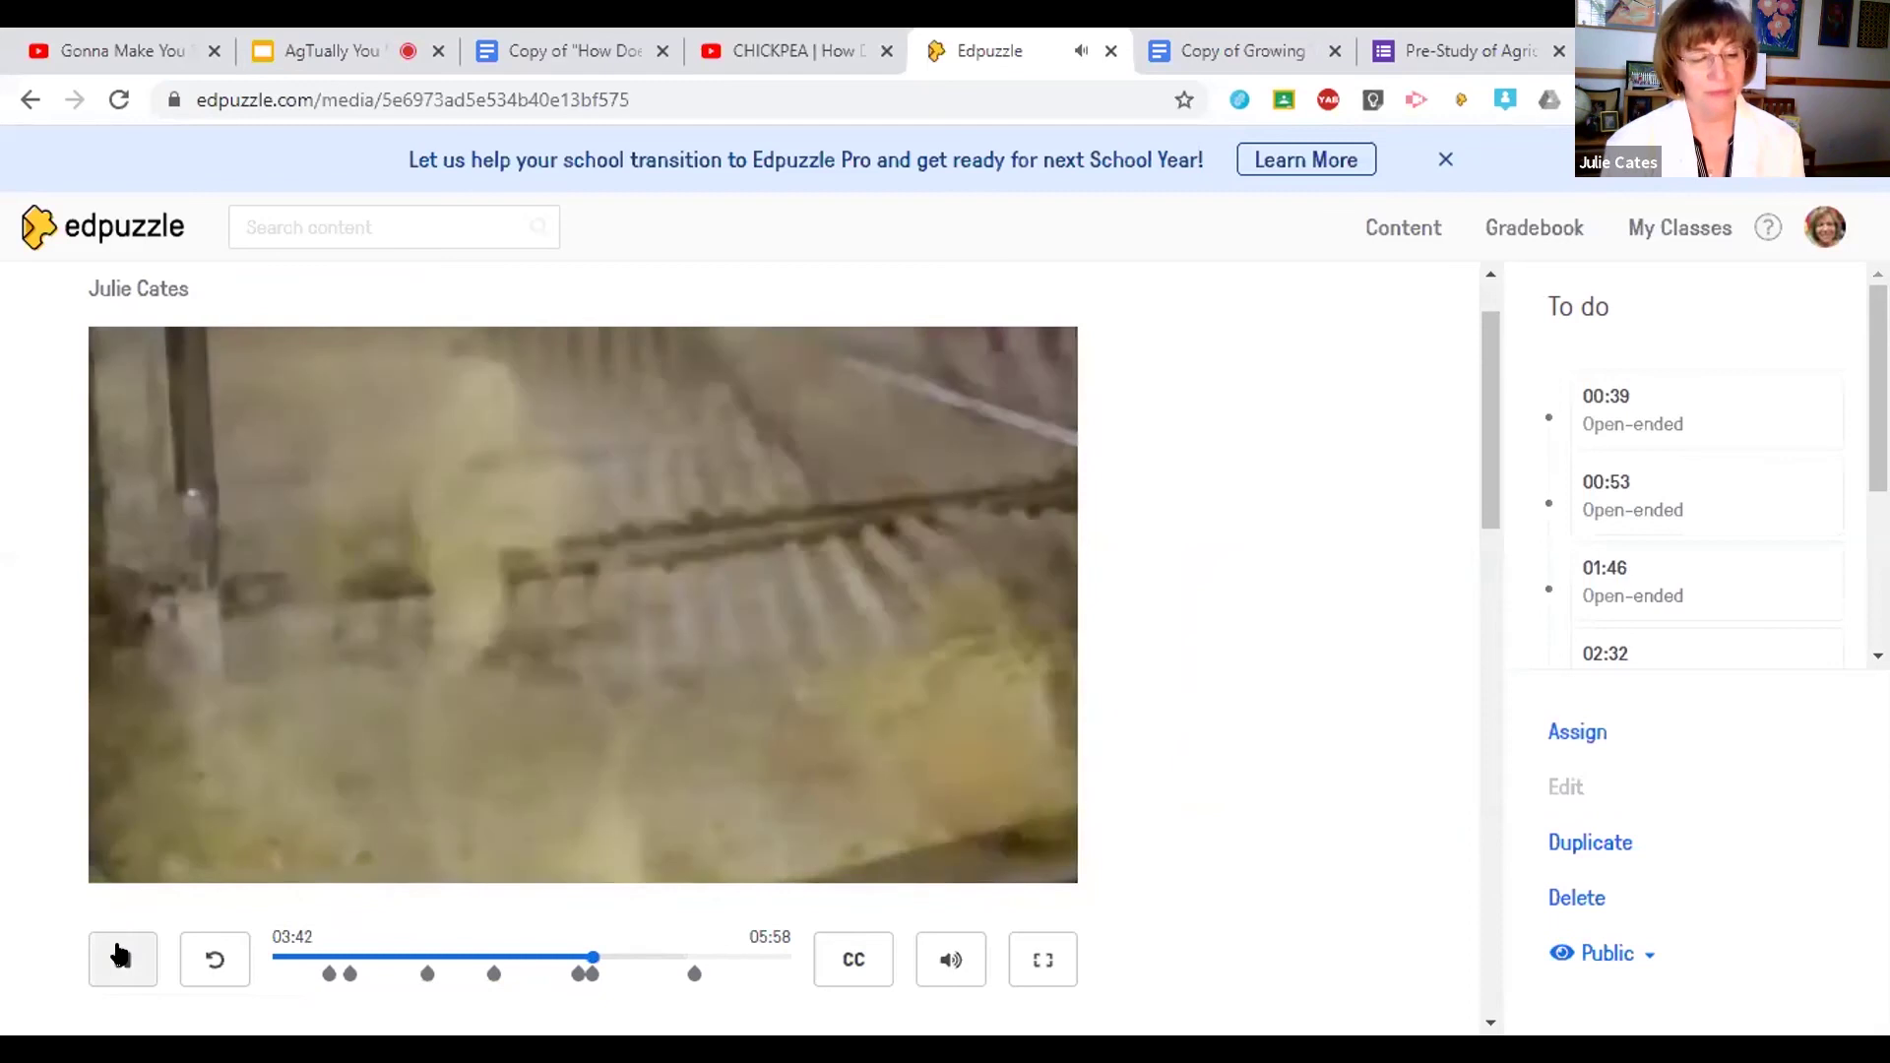
left_click(110, 955)
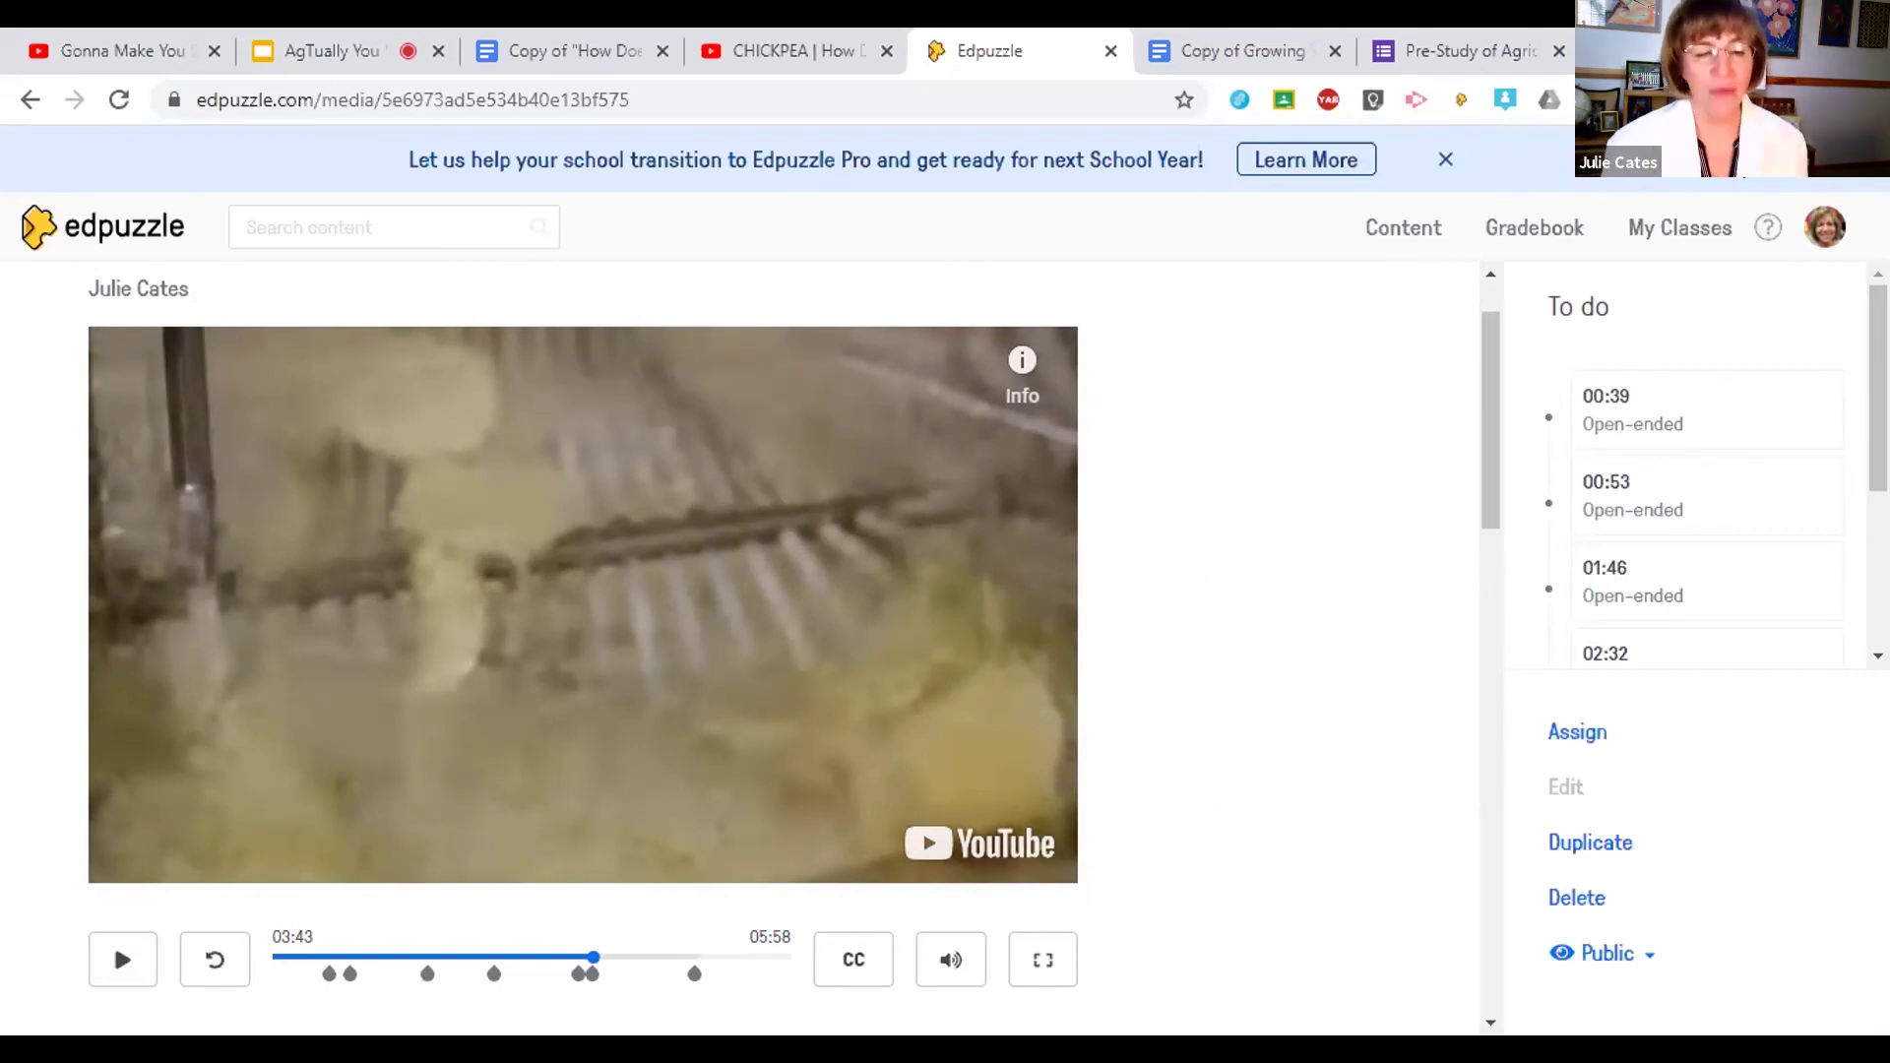
Step: Close the Edpuzzle lesson and the CHICKPEA video, and bring up the document Copy of "How Does it Grow?" Virtually
left_click(1110, 51)
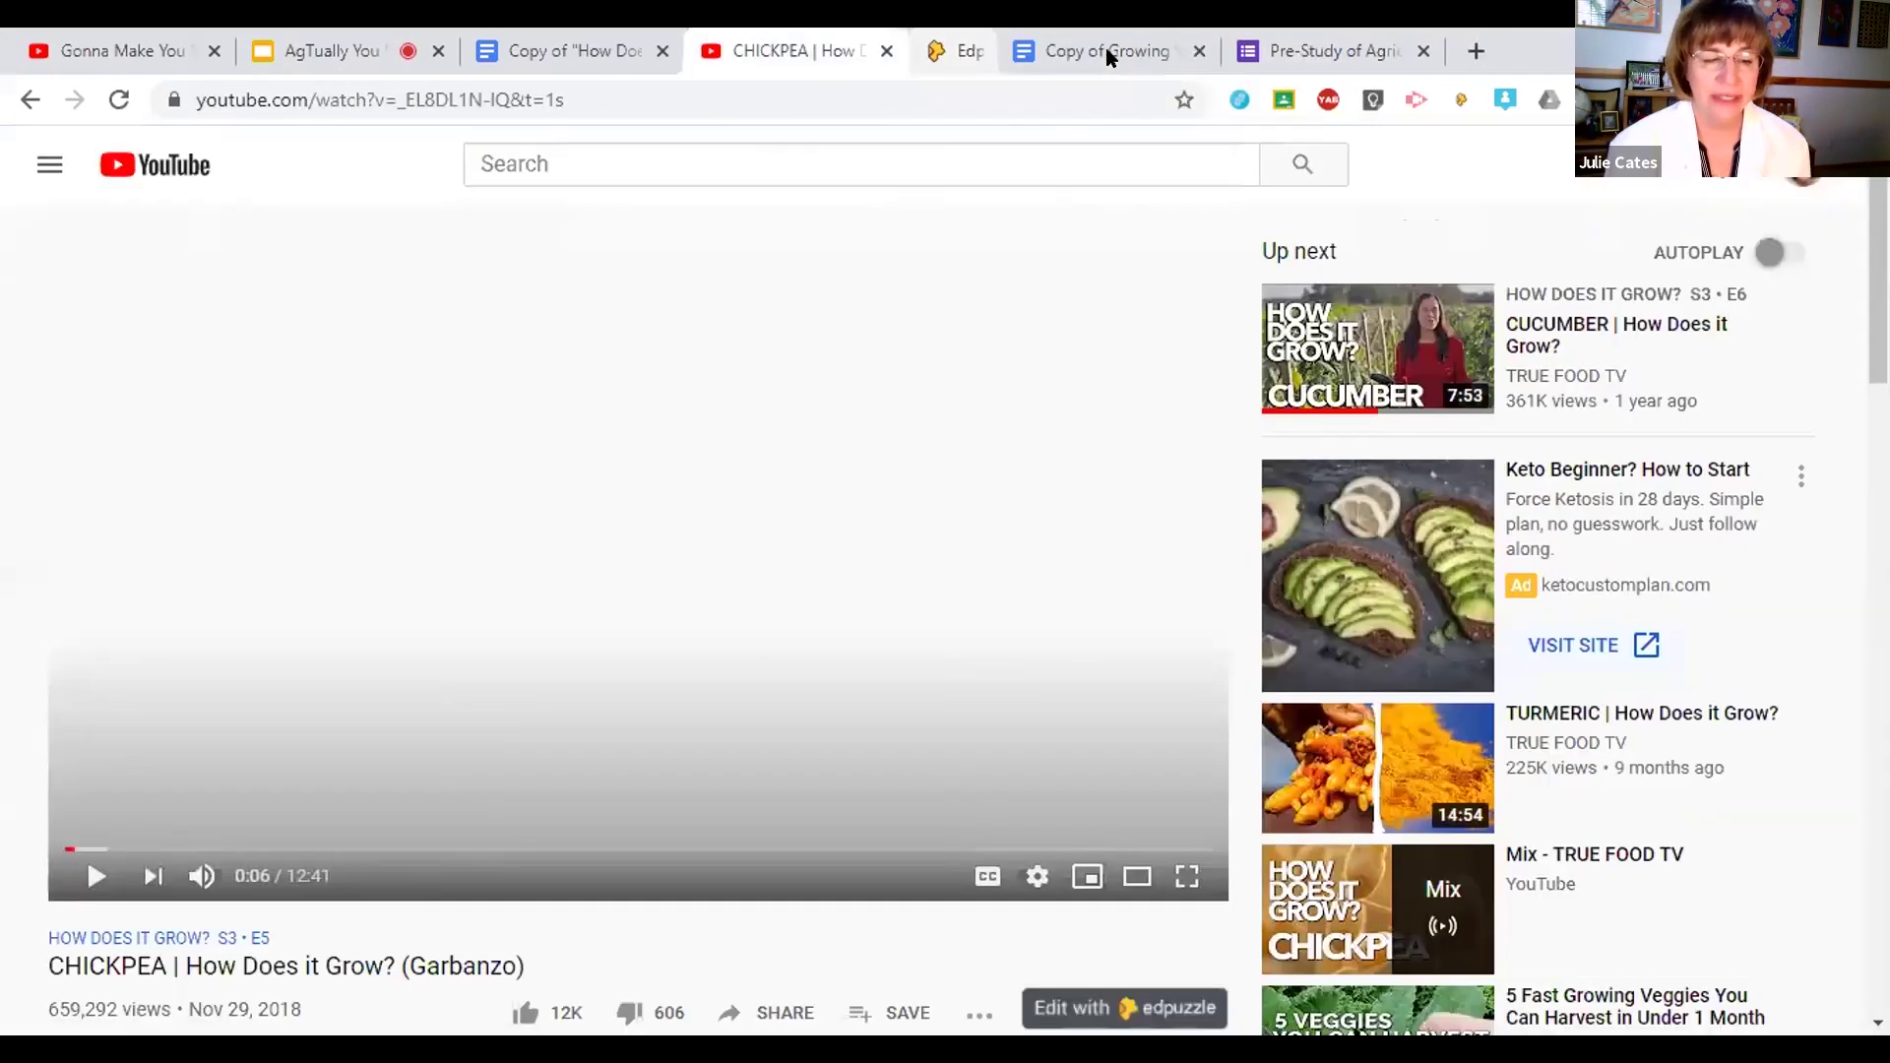
left_click(879, 50)
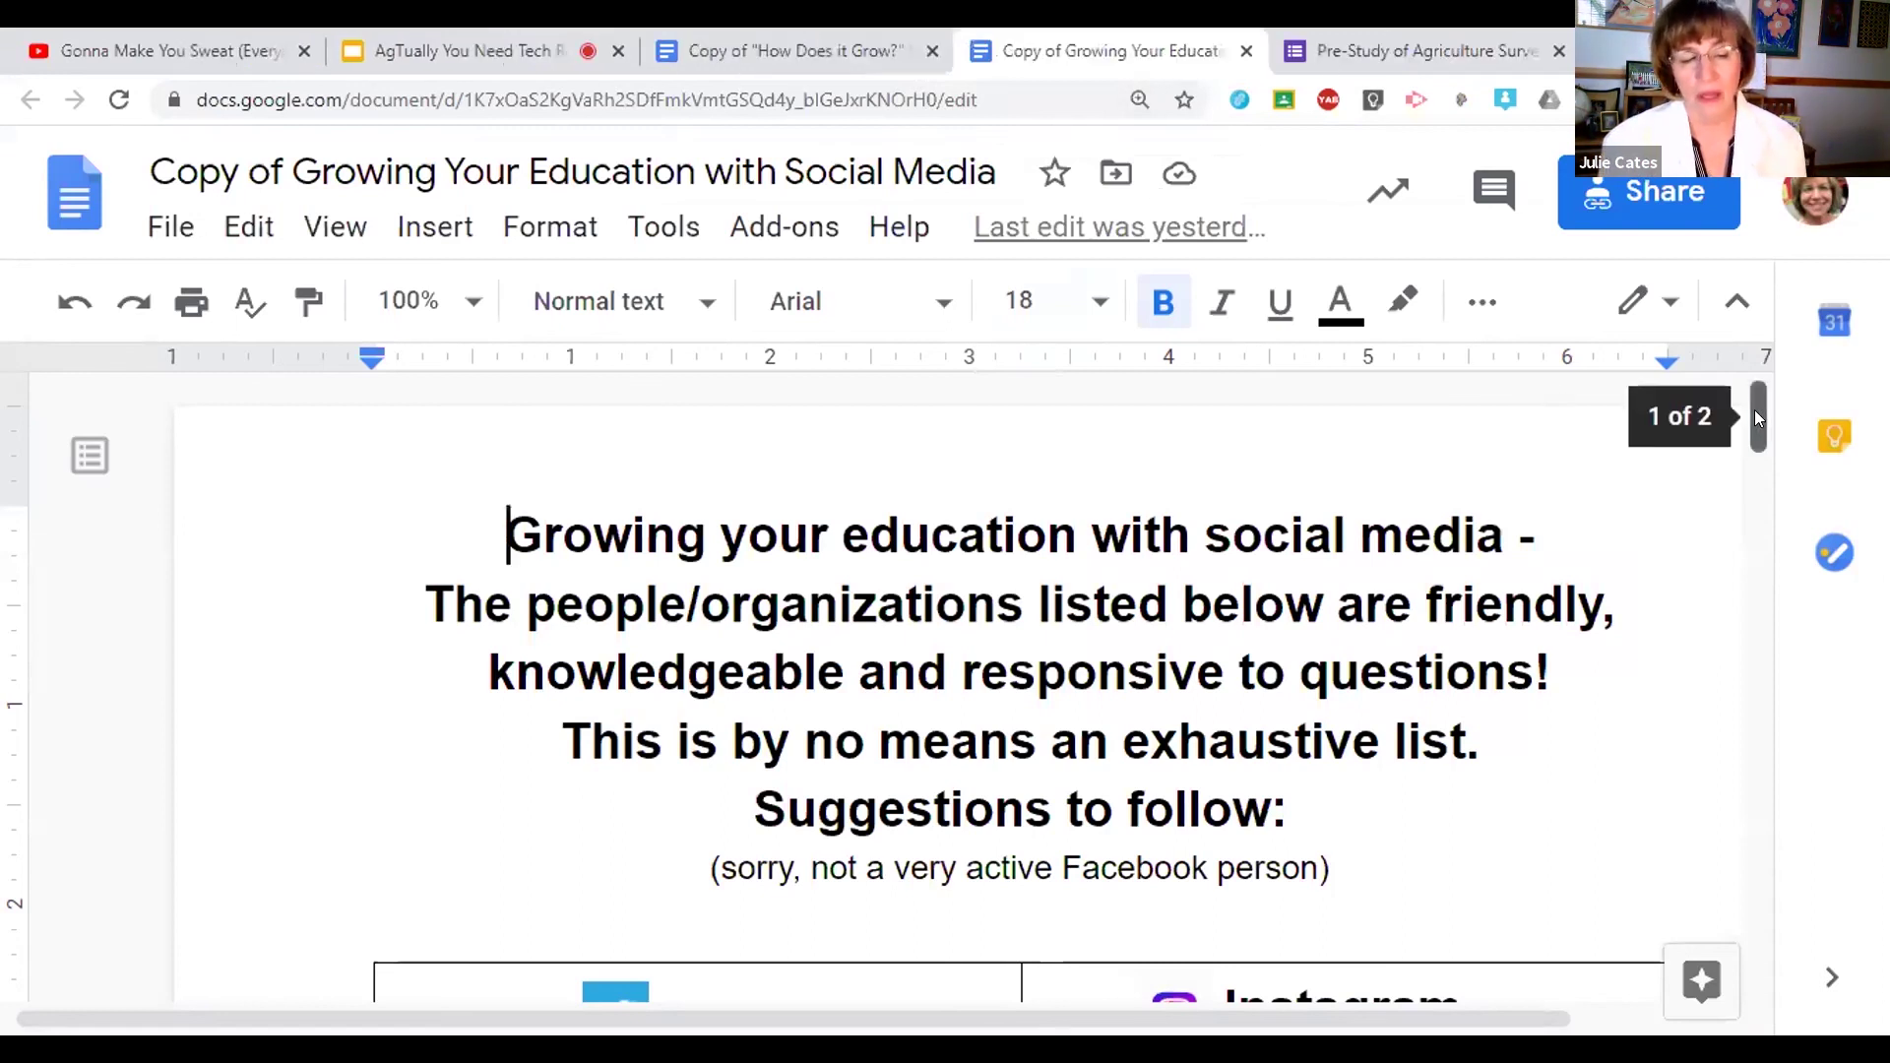
scroll(1754, 409, "down", 1)
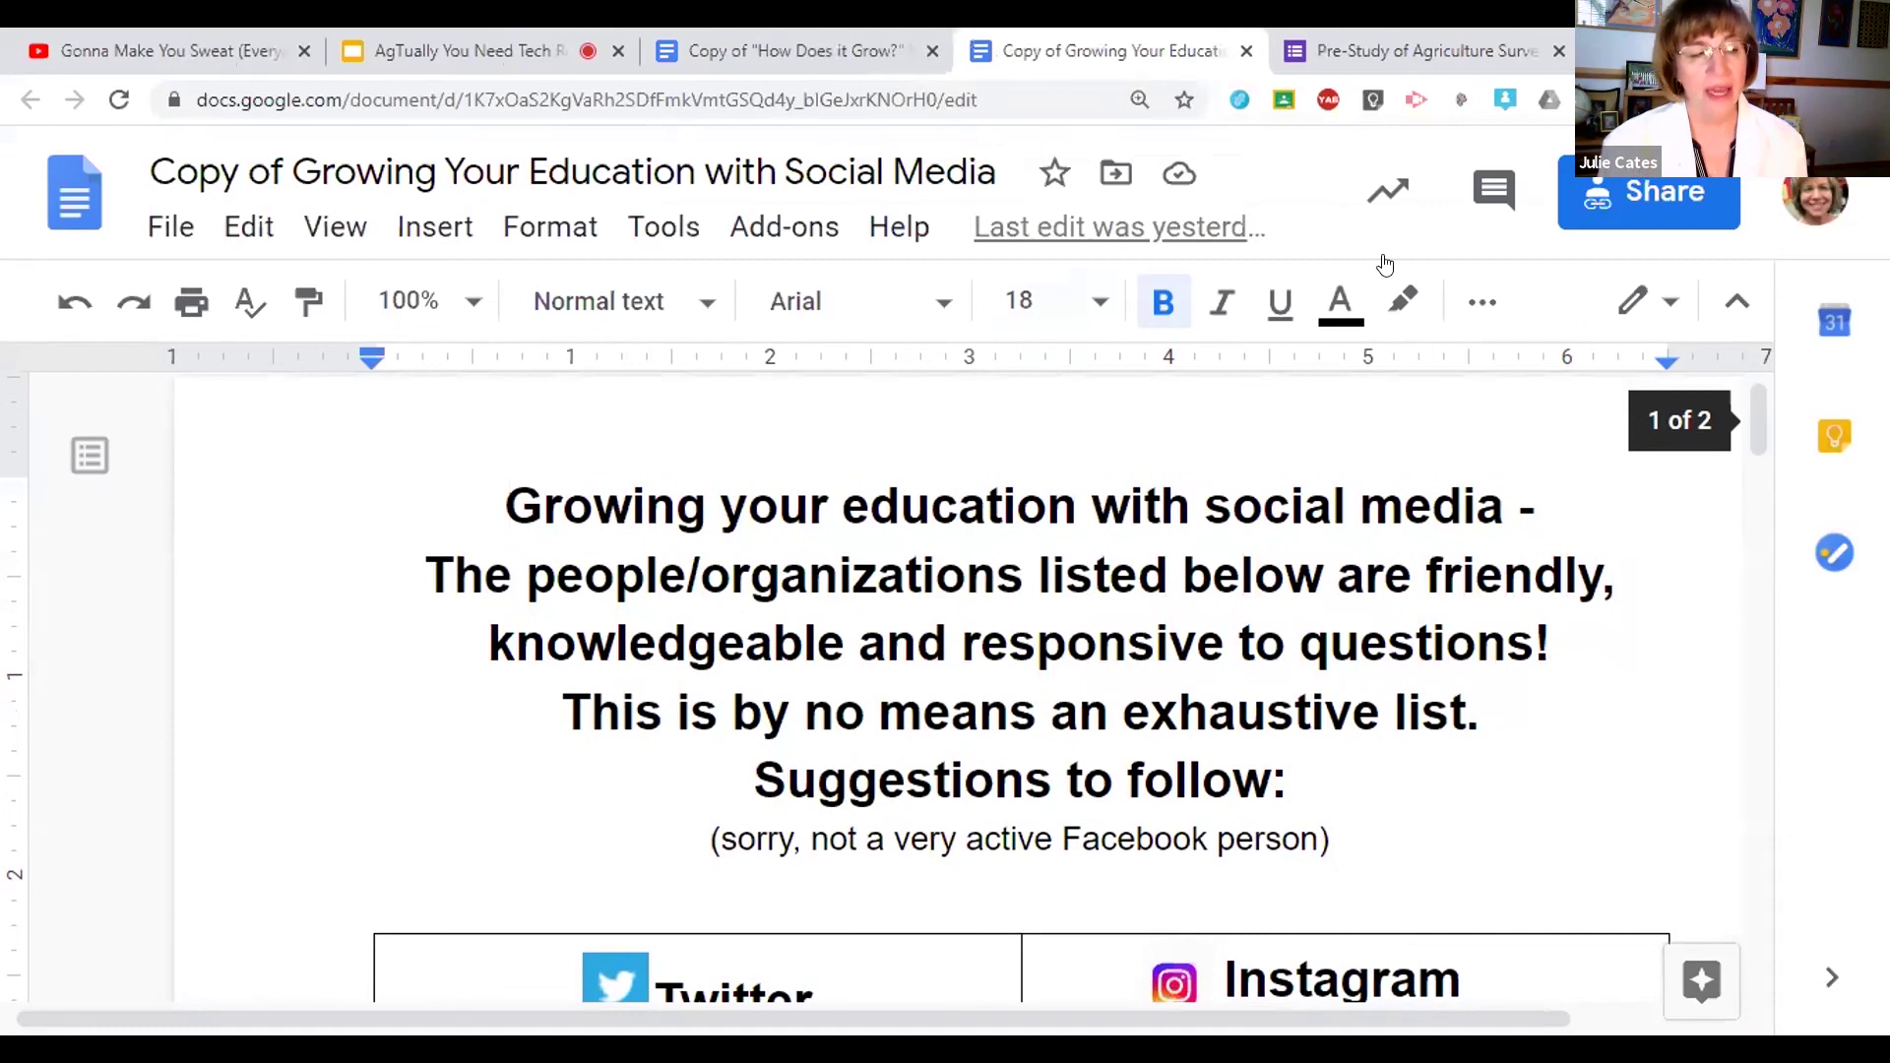
left_click(455, 45)
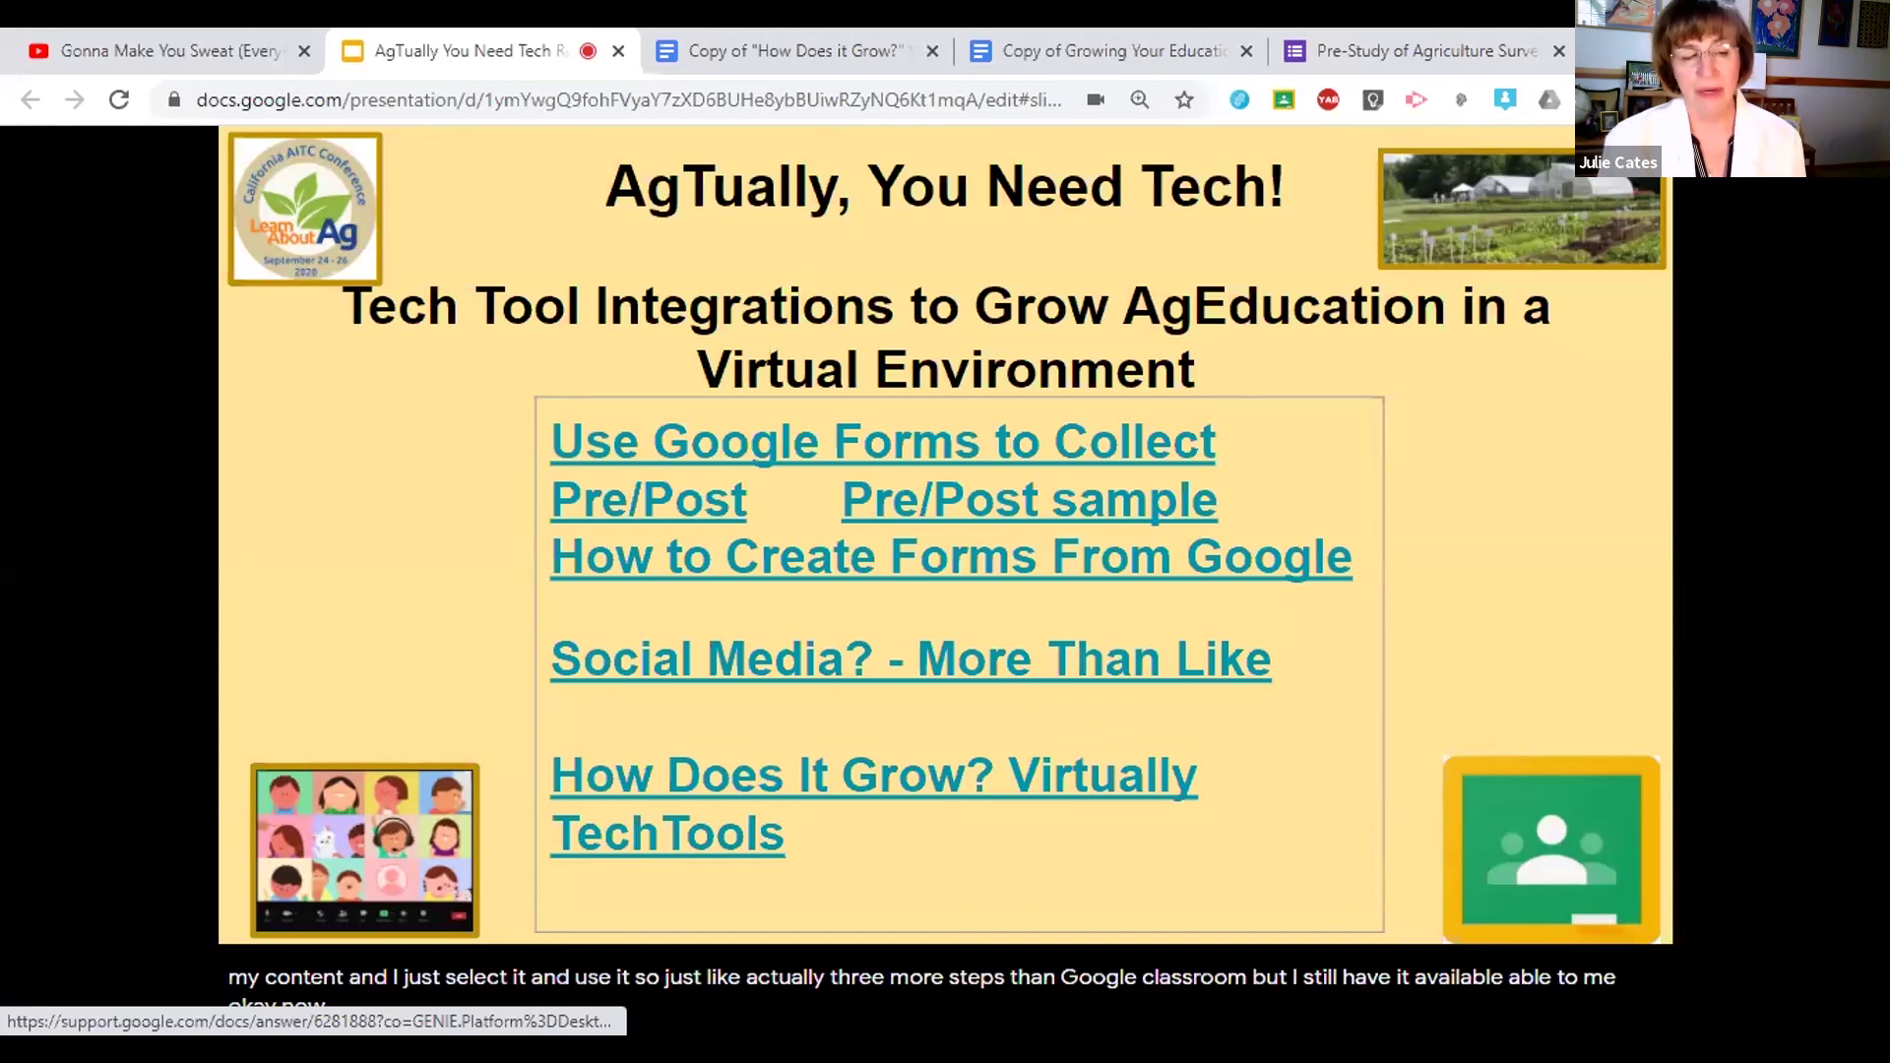
key("ctrl+Tab")
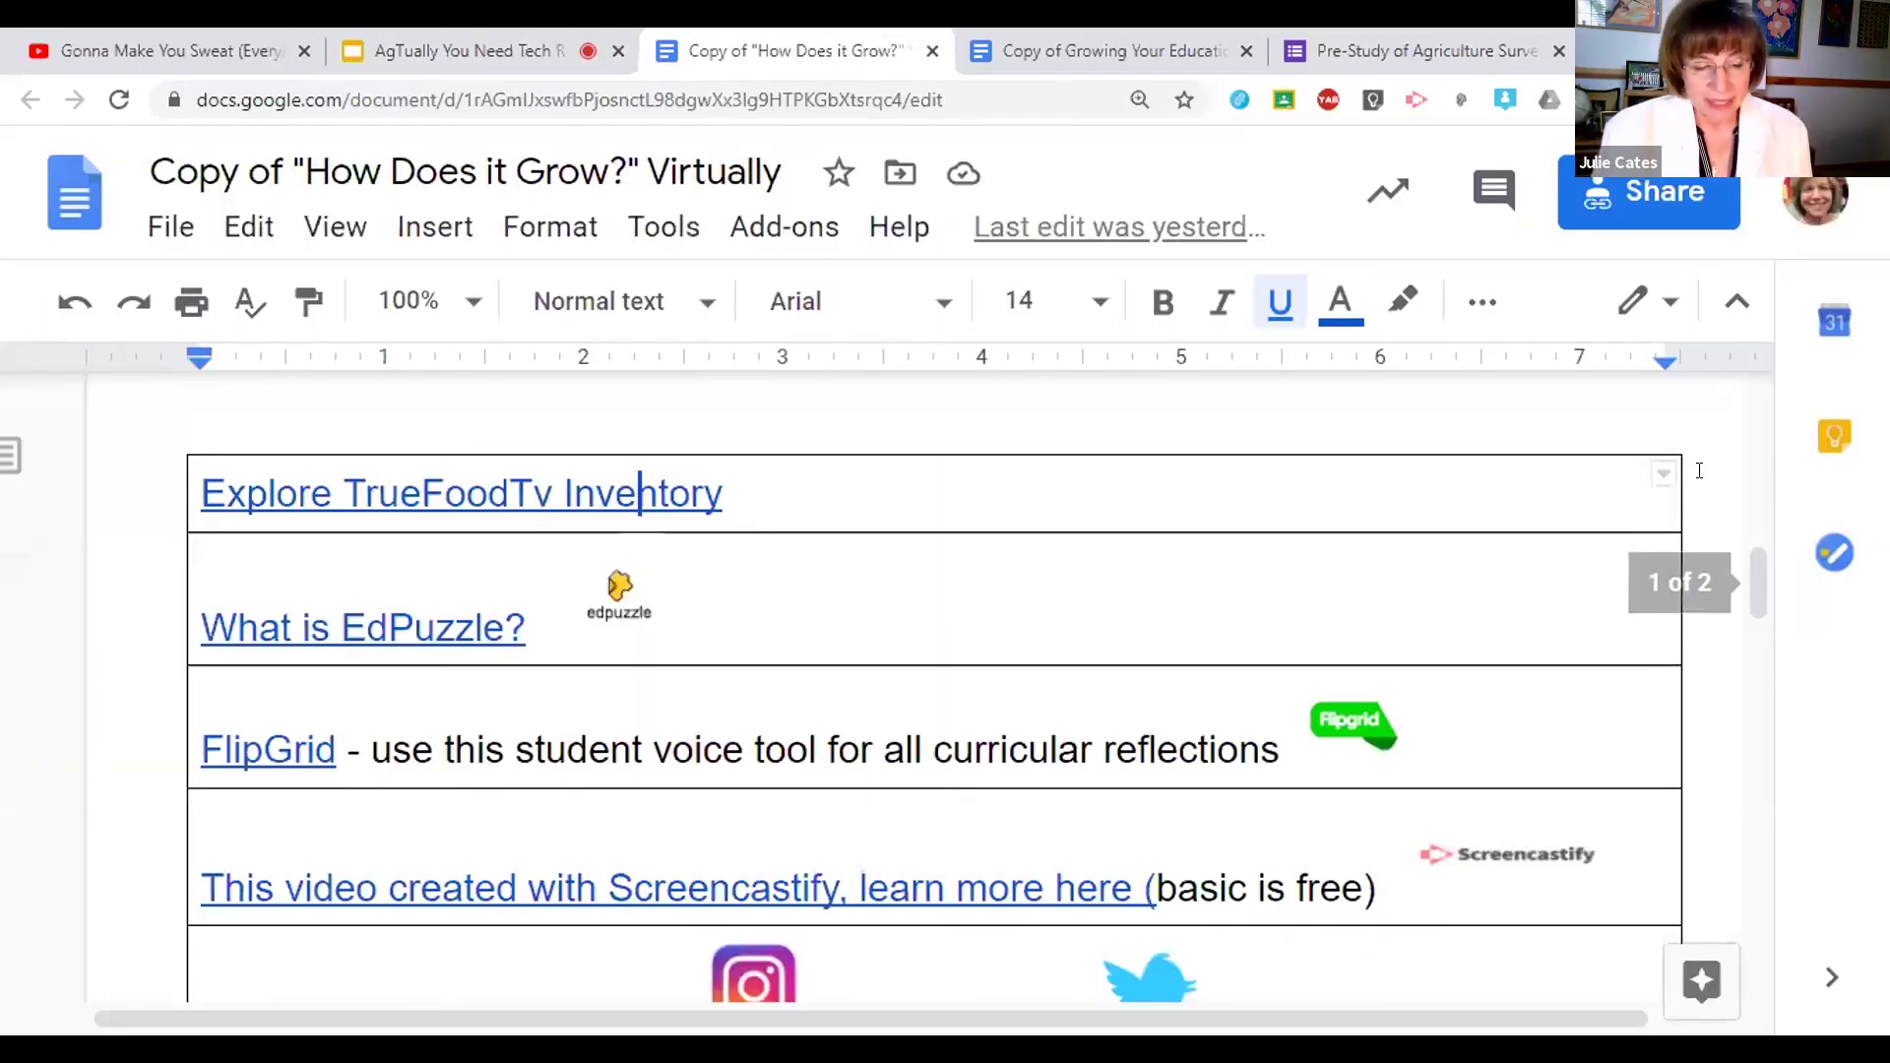
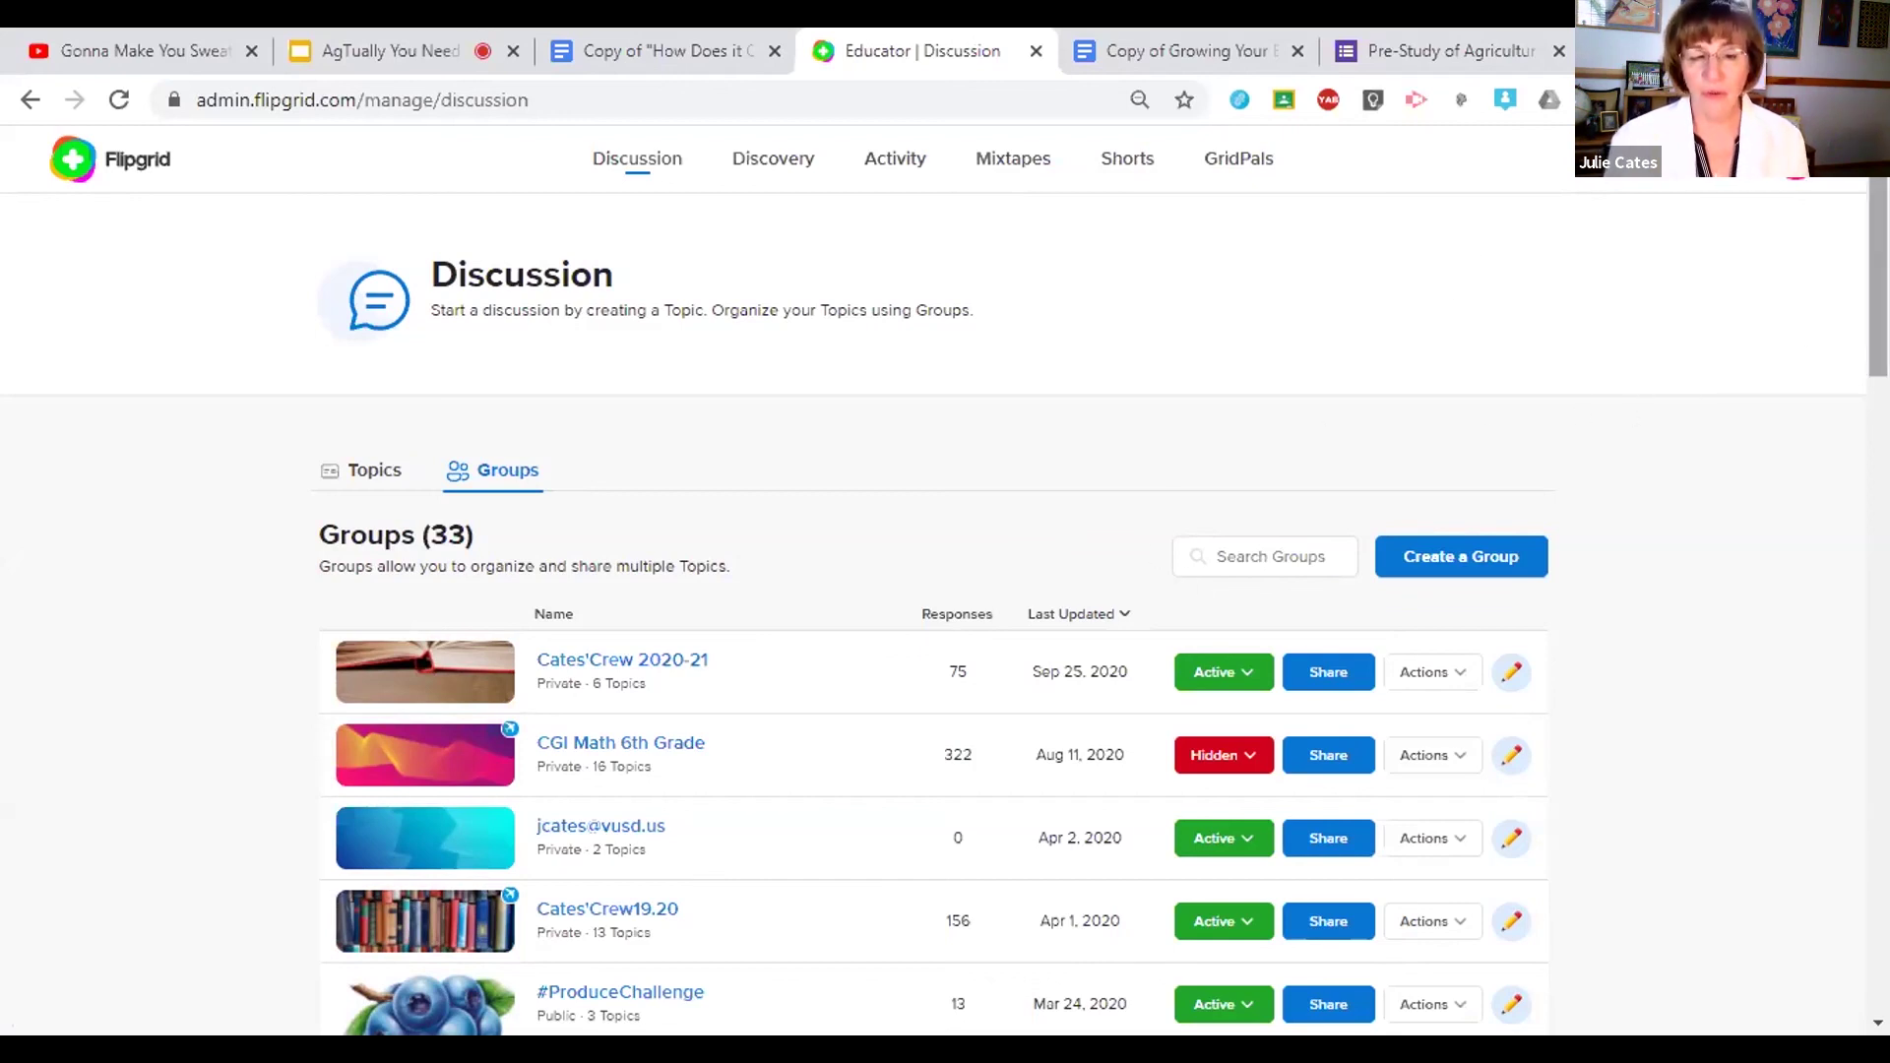
Step: Browse the groups list on the Flipgrid Discussion page
scroll(945, 581, "down", 3)
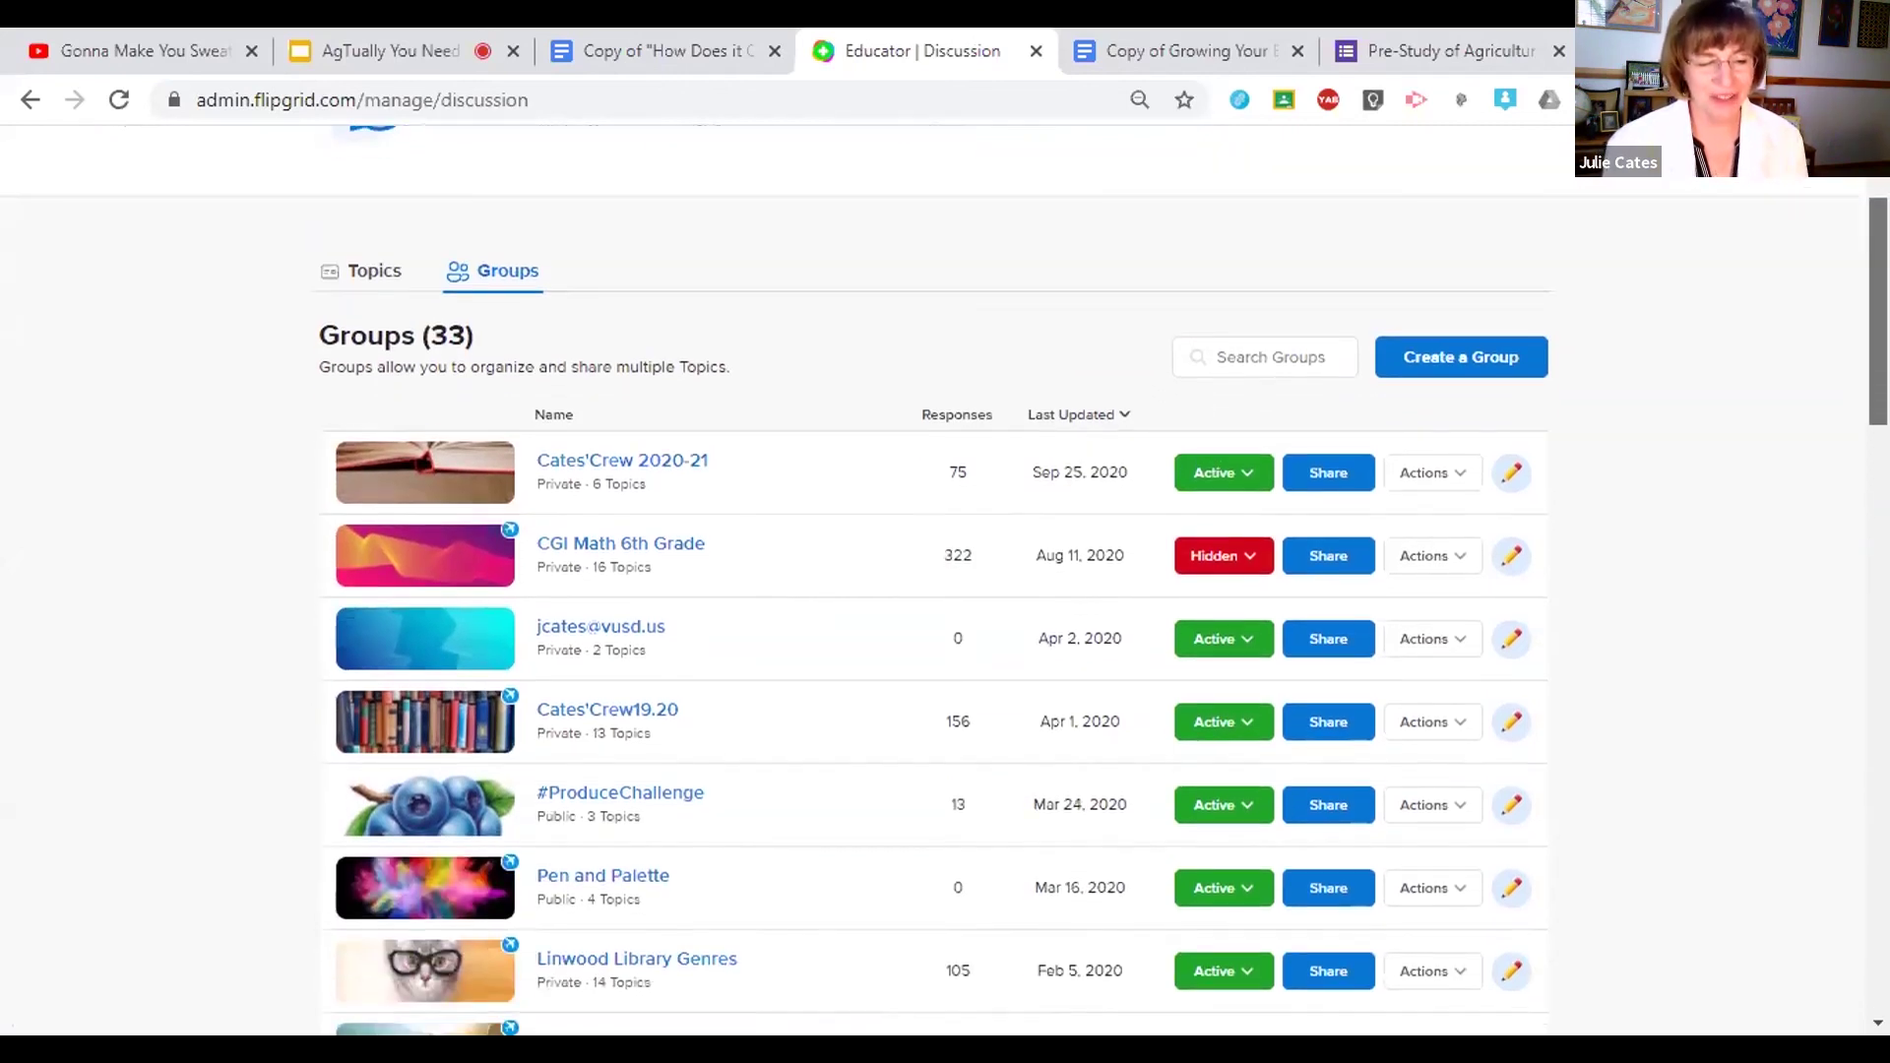
scroll(945, 581, "up", 1)
scroll(945, 588, "up", 1)
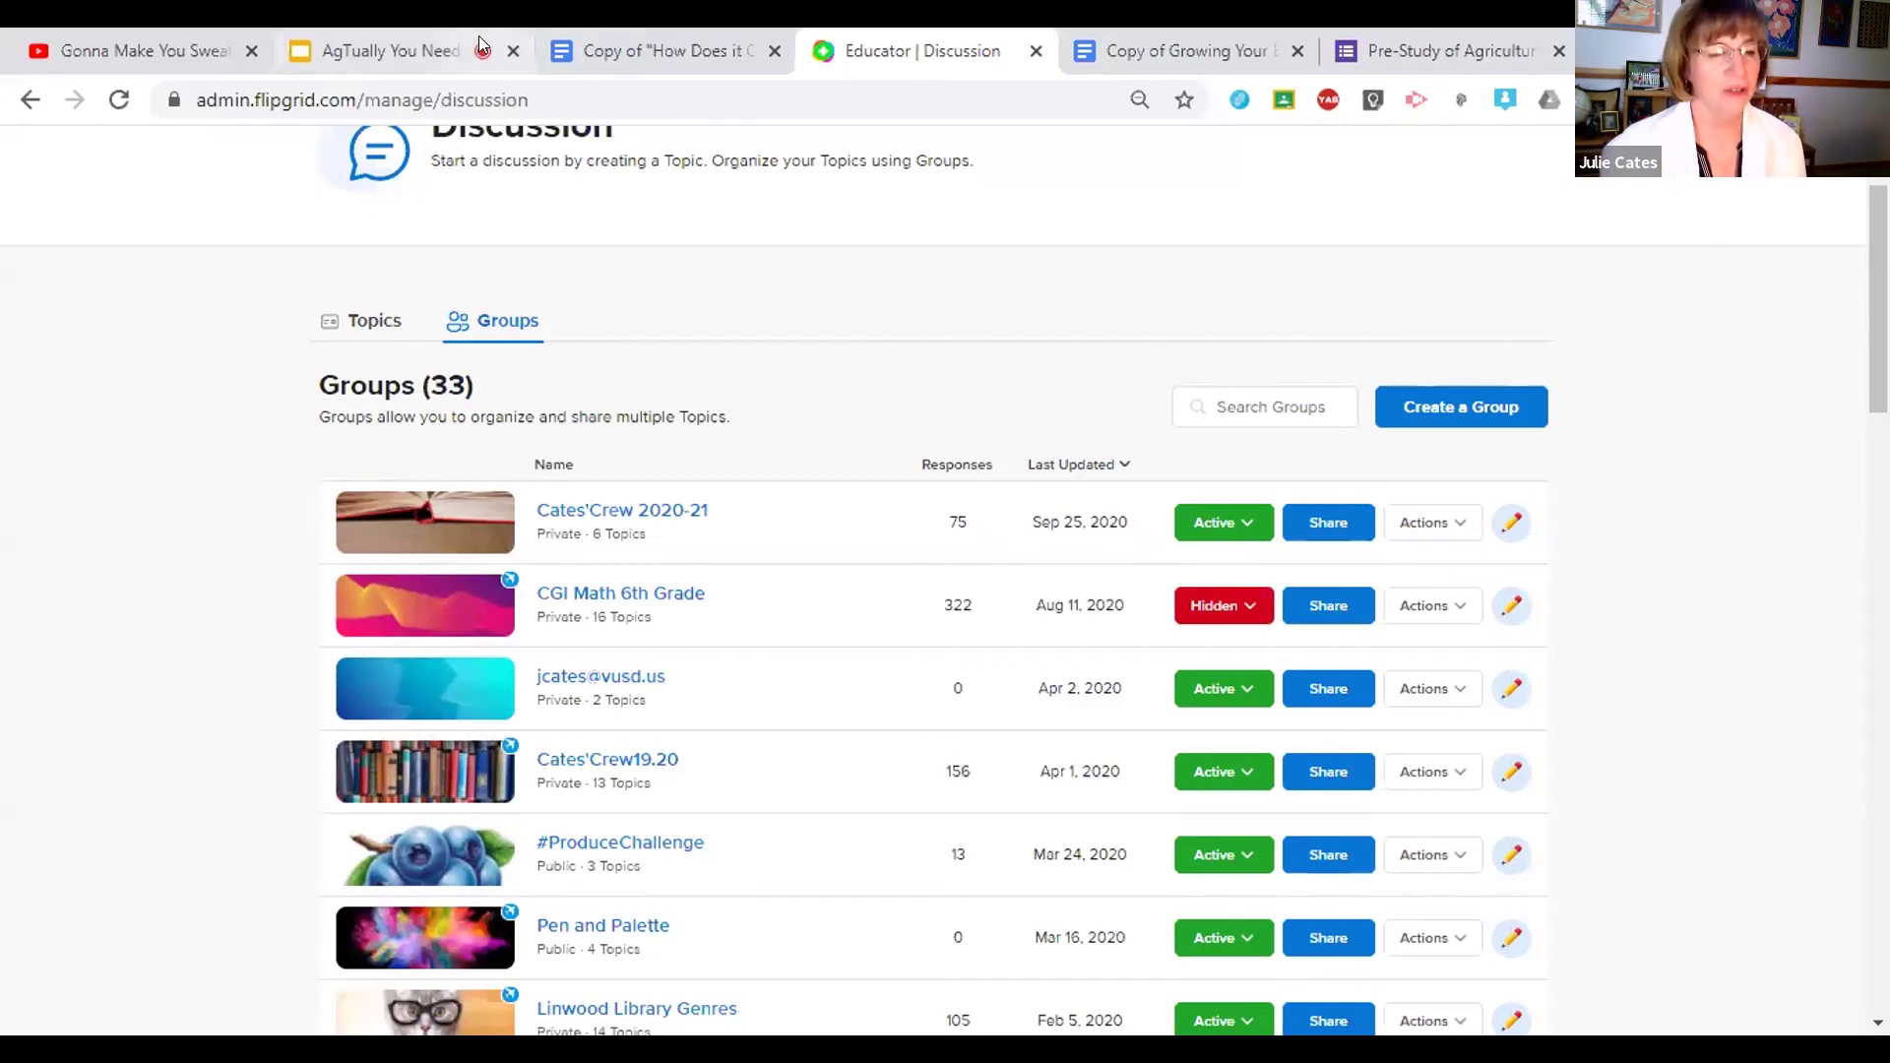
Step: Switch to the YouTube song Gonna Make You Sweat, play it from about 0:04 and pause it
key("ctrl+1")
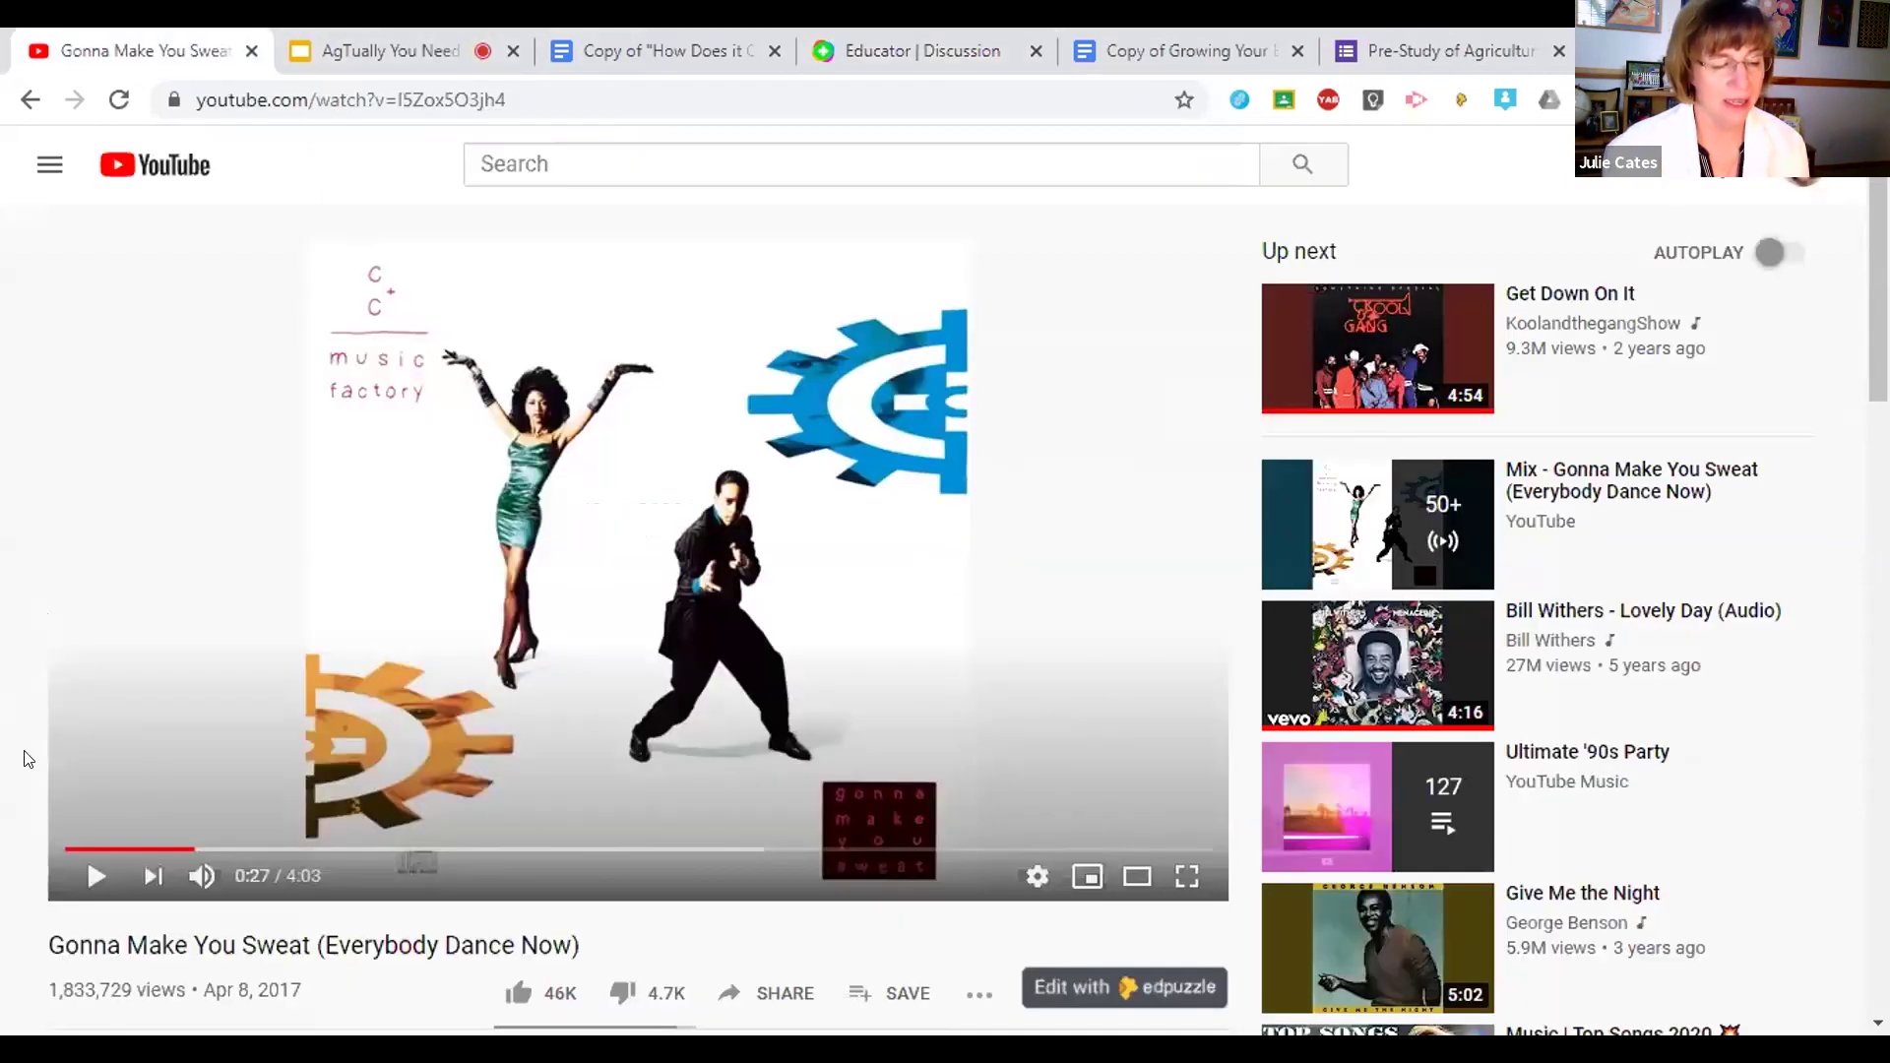
left_click(77, 848)
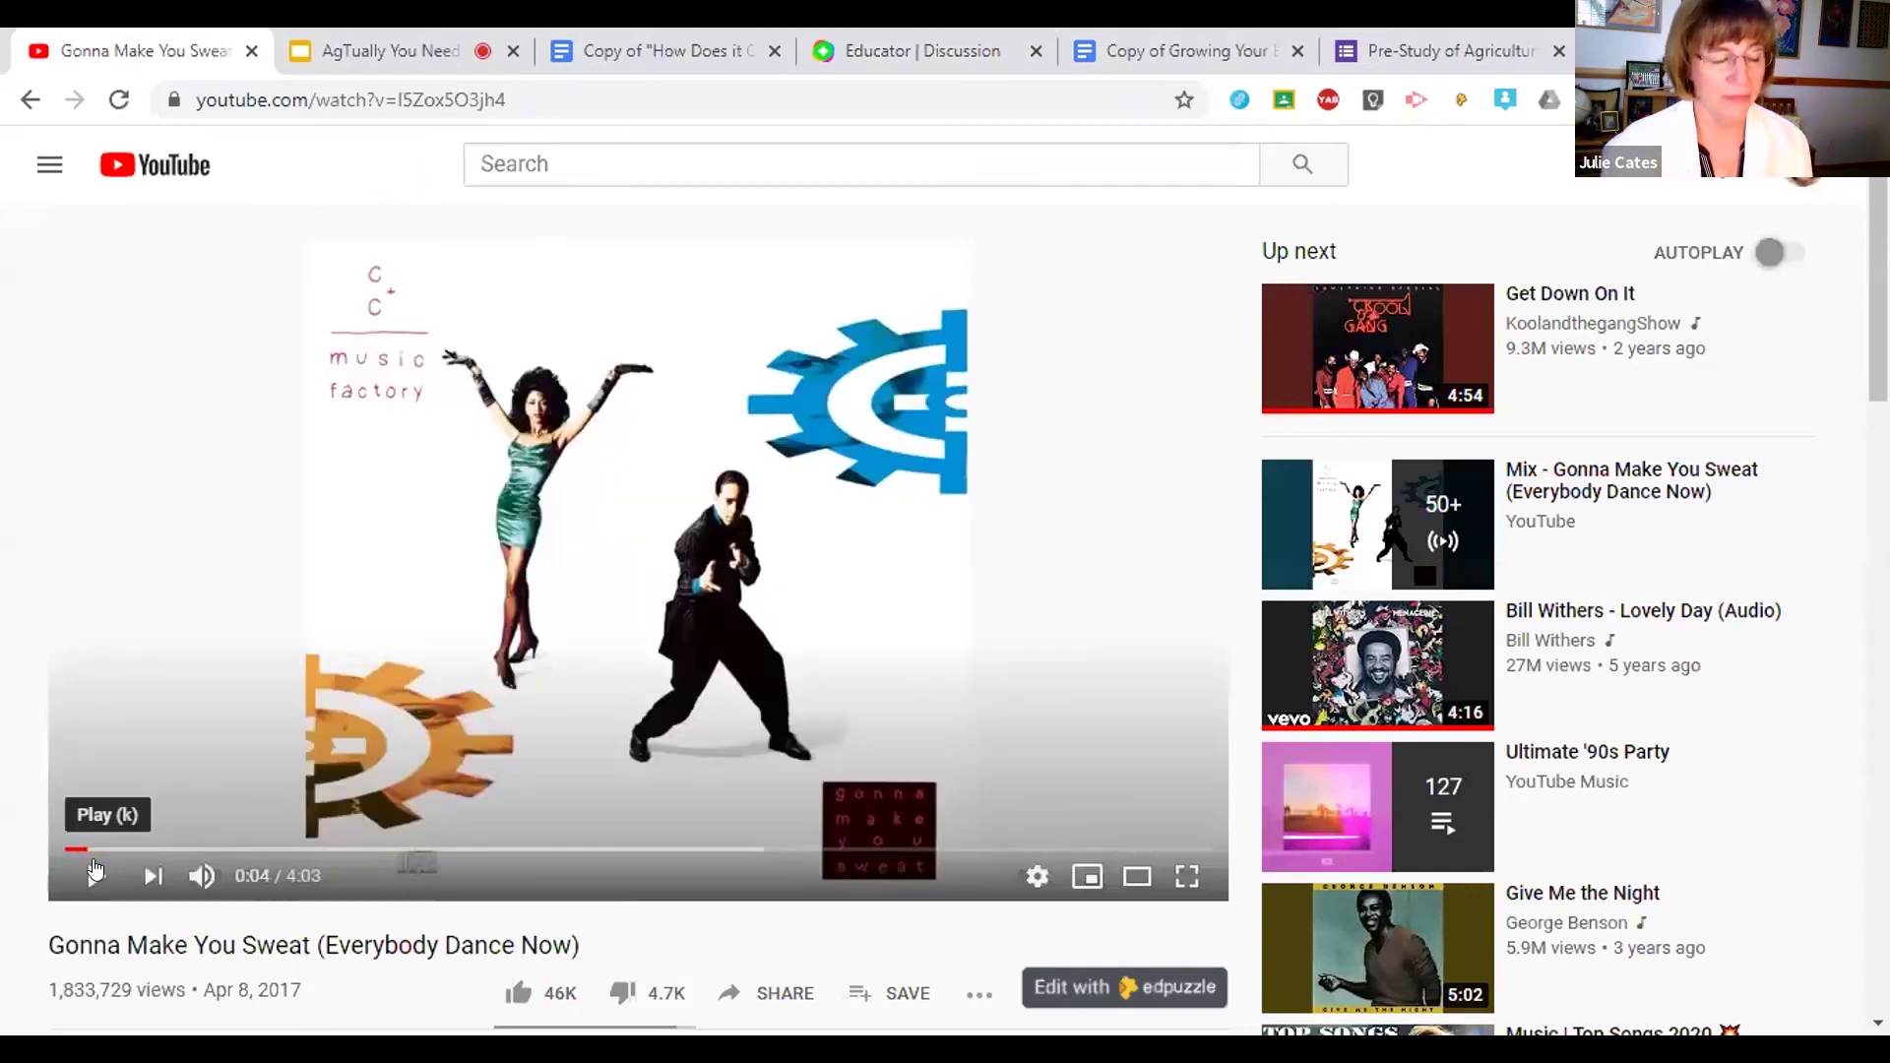
left_click(94, 871)
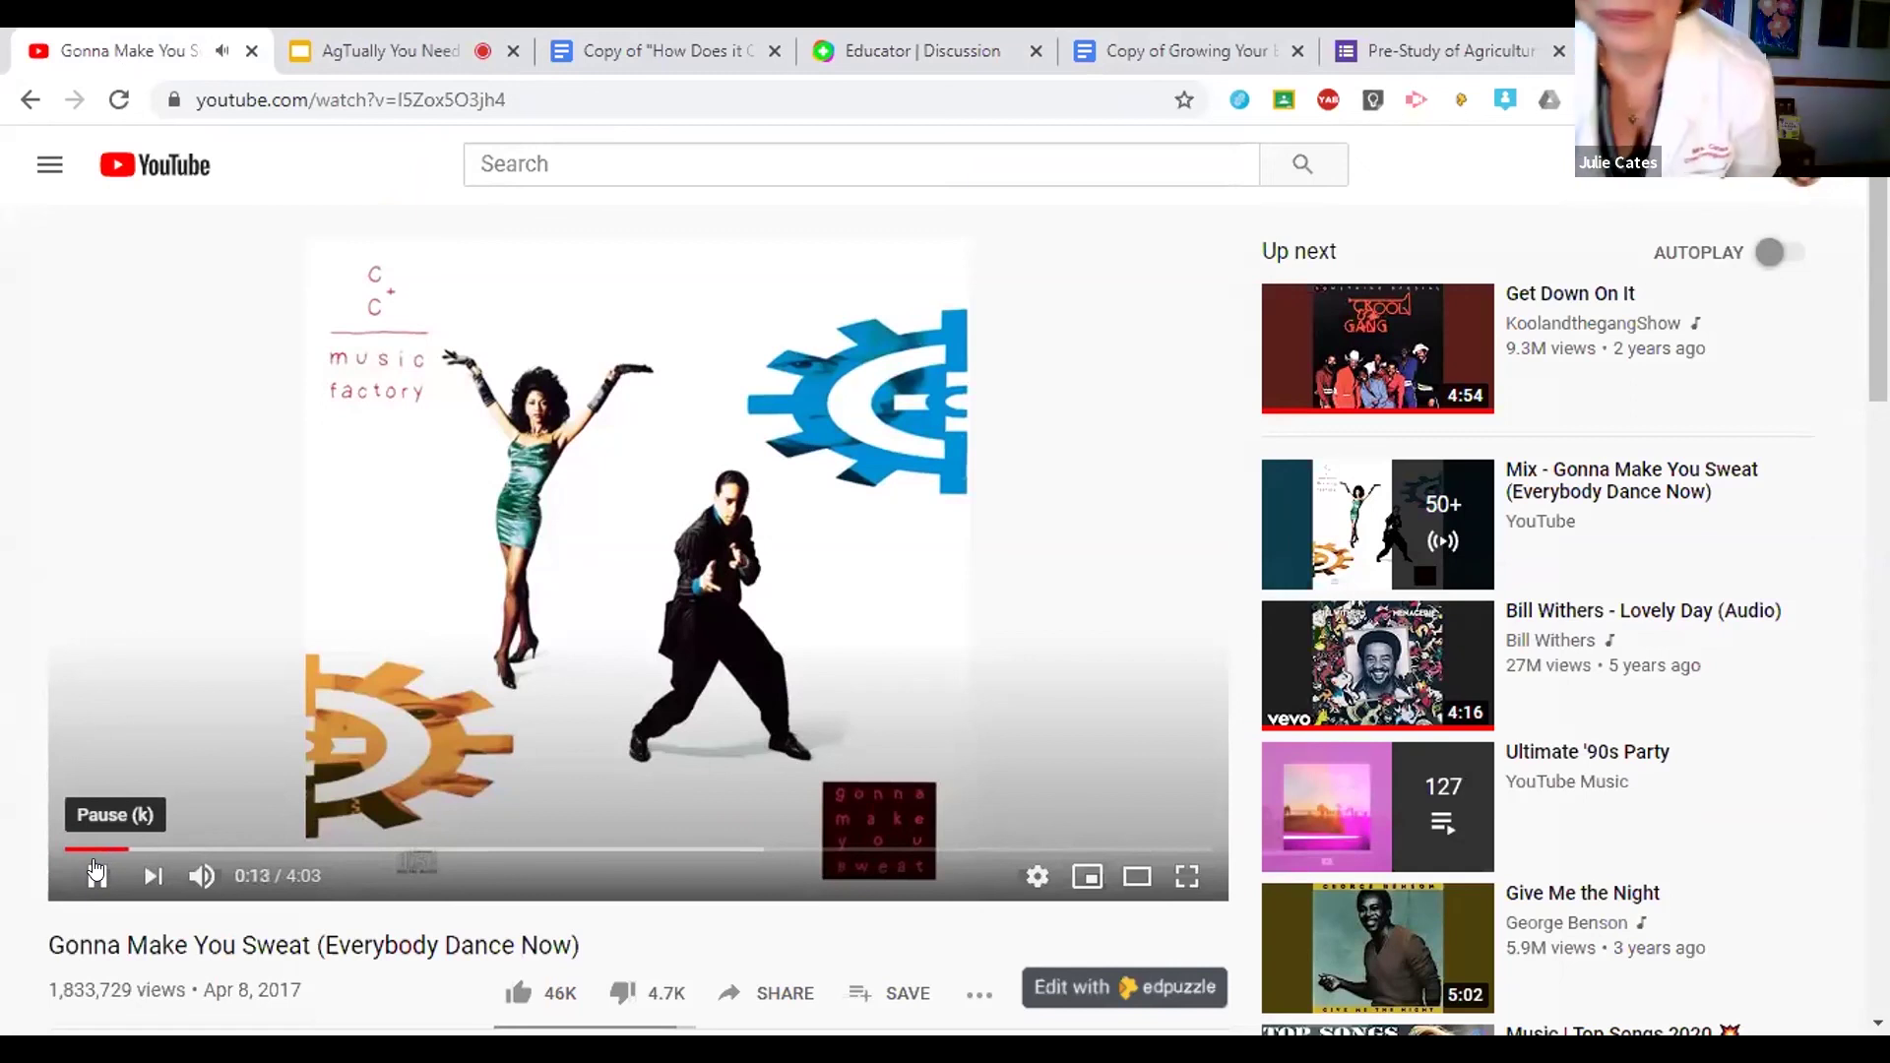
left_click(96, 874)
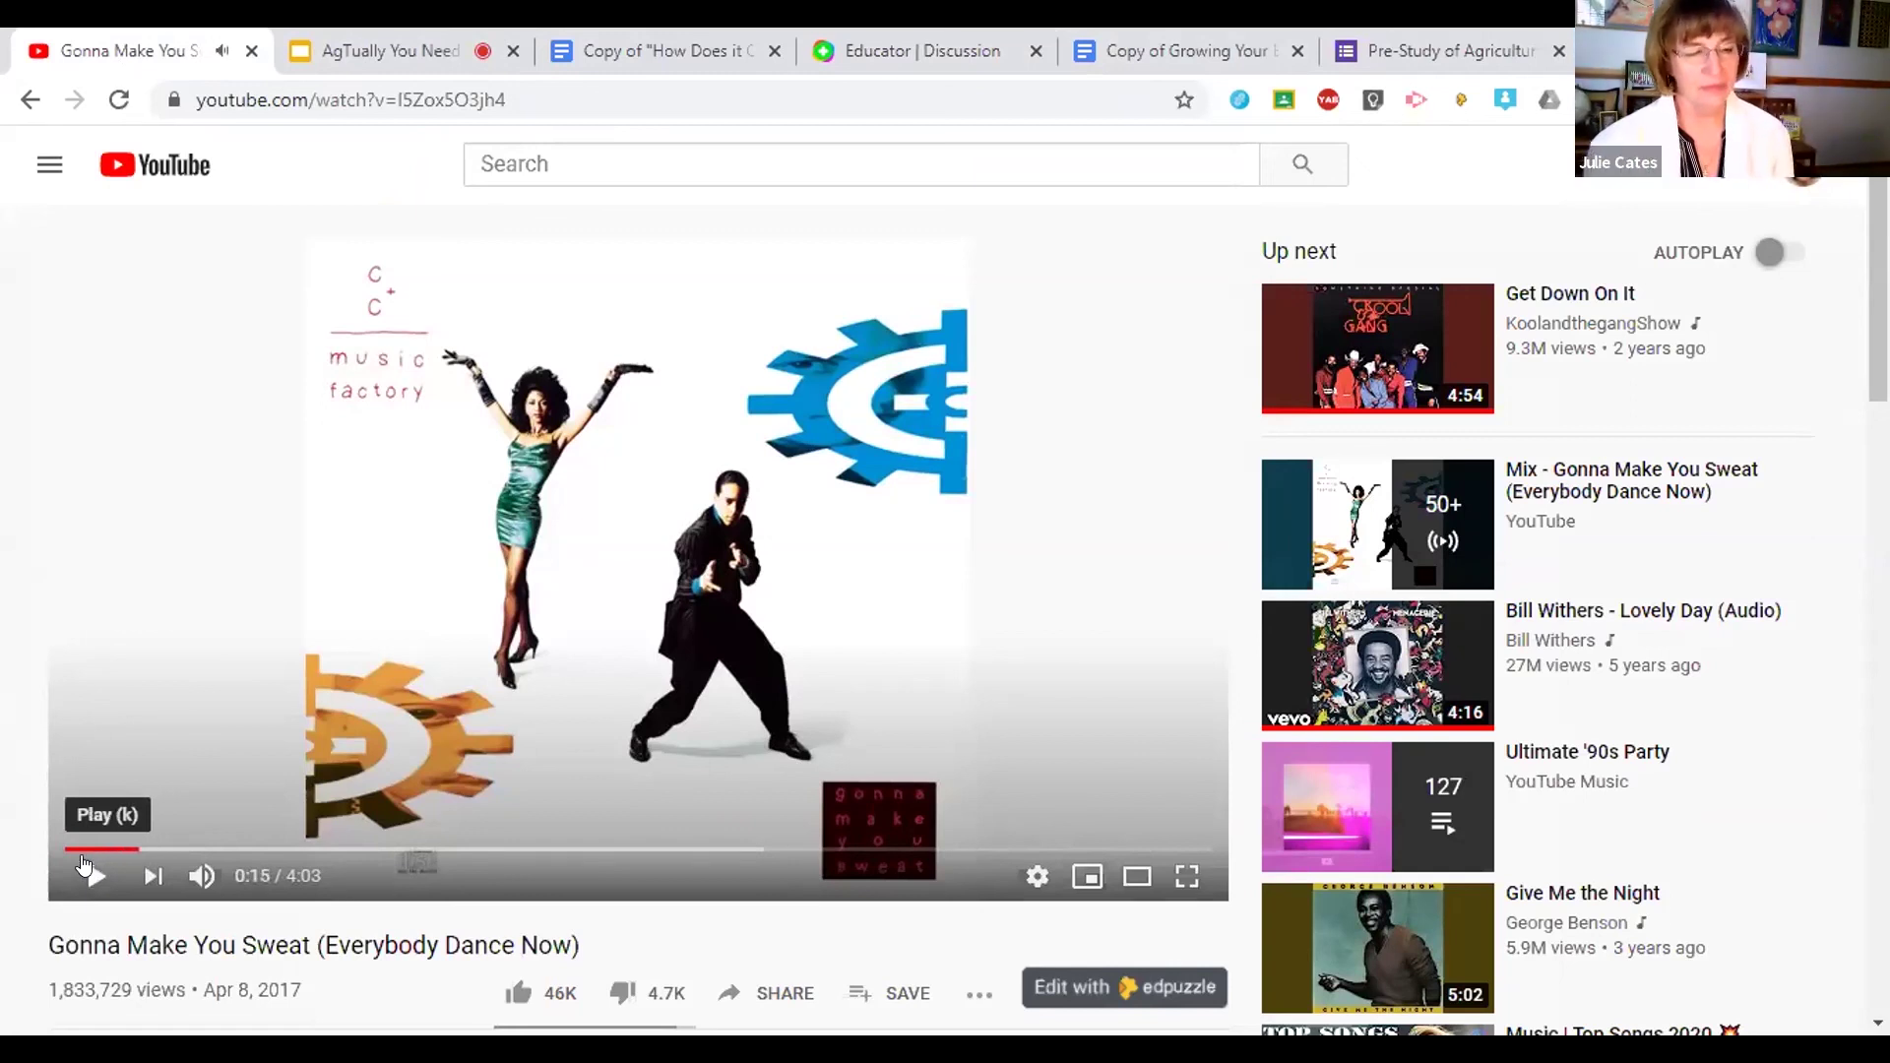
Step: Return to the Flipgrid groups list and open the 19.20 class group
left_click(885, 49)
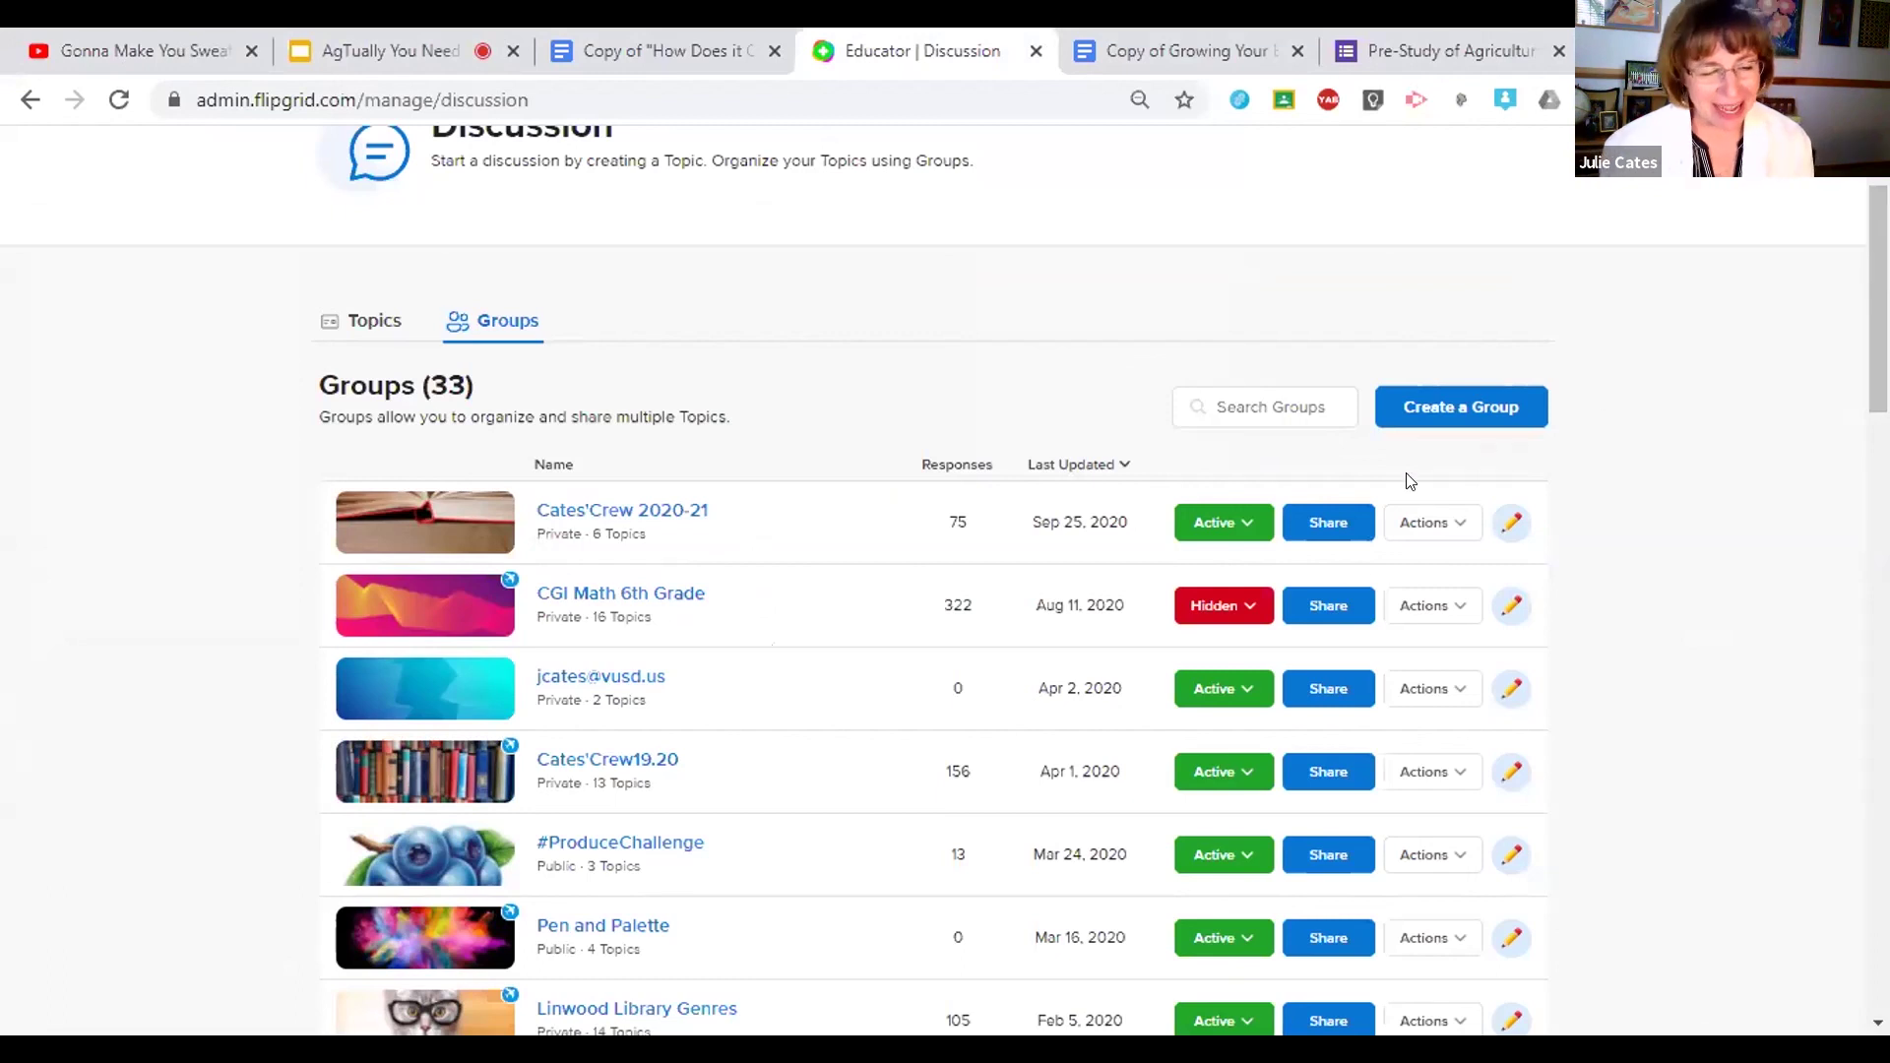
left_click_drag(1878, 296, 1878, 299)
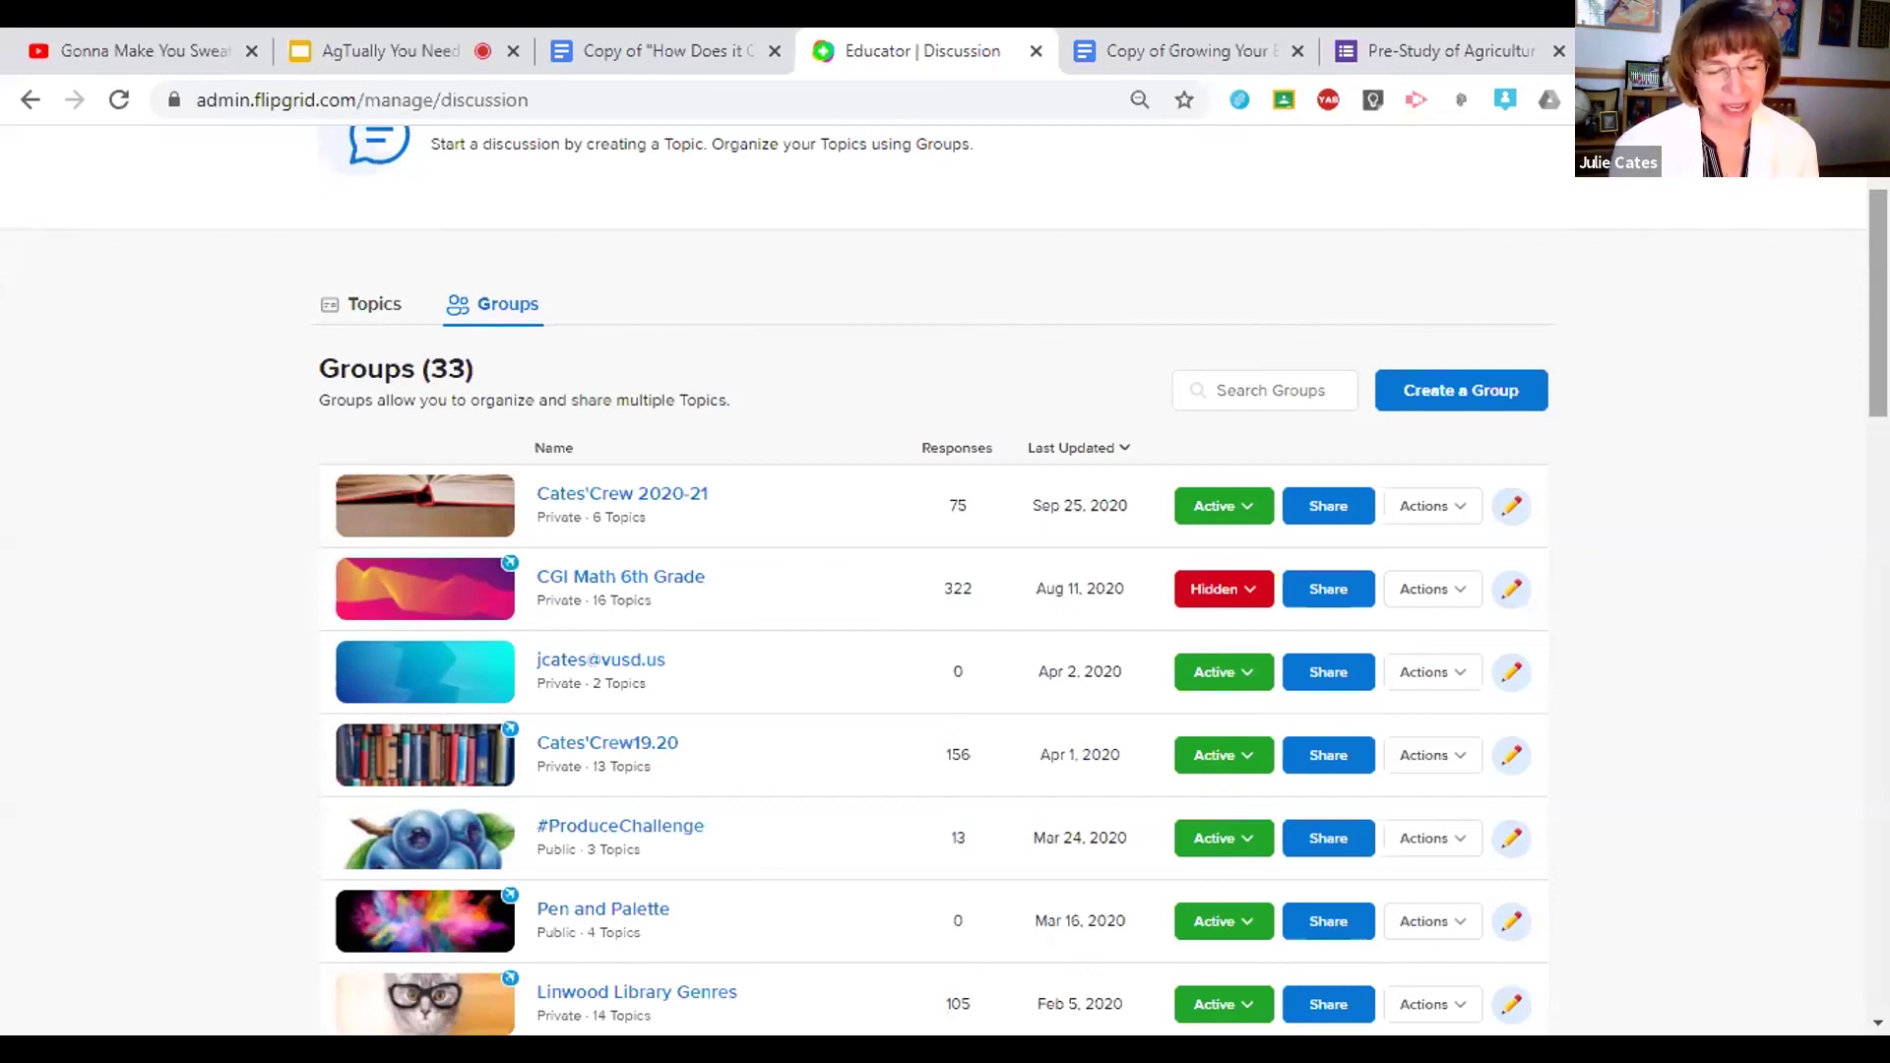
scroll(933, 581, "down", 3)
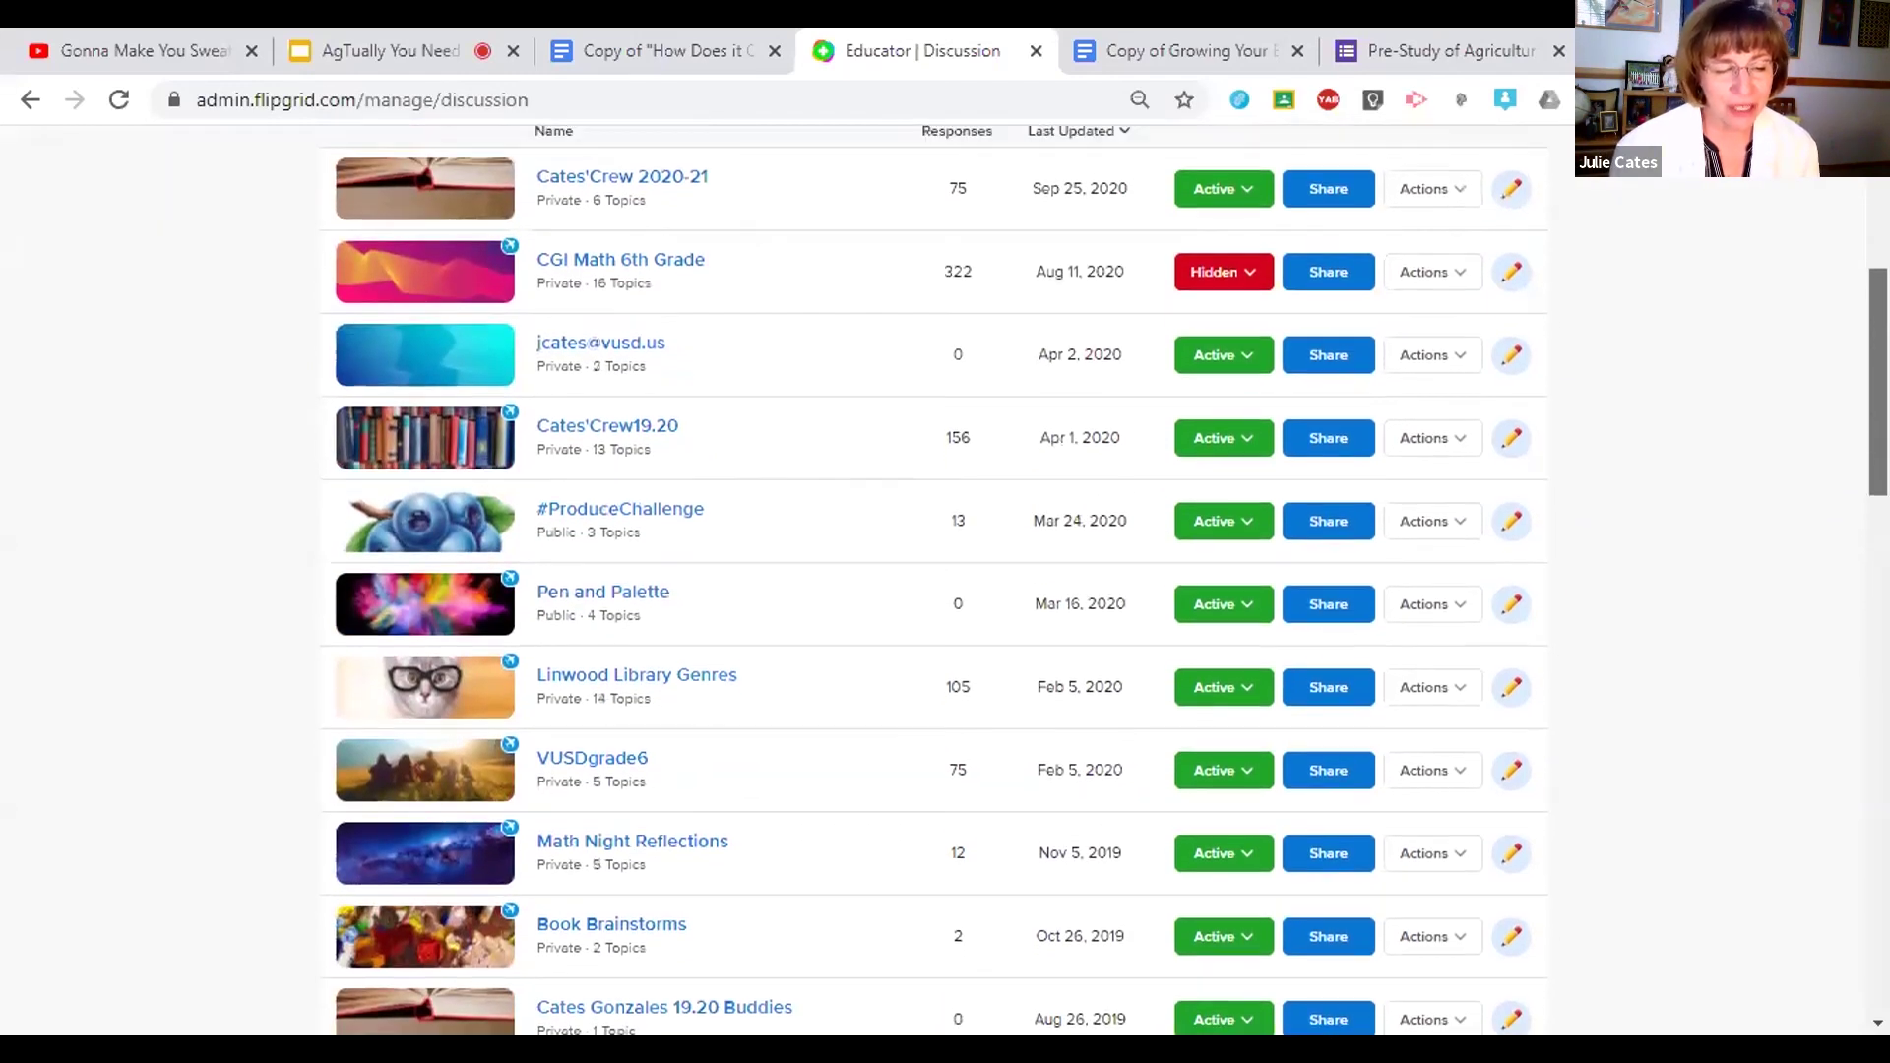
scroll(919, 506, "up", 1)
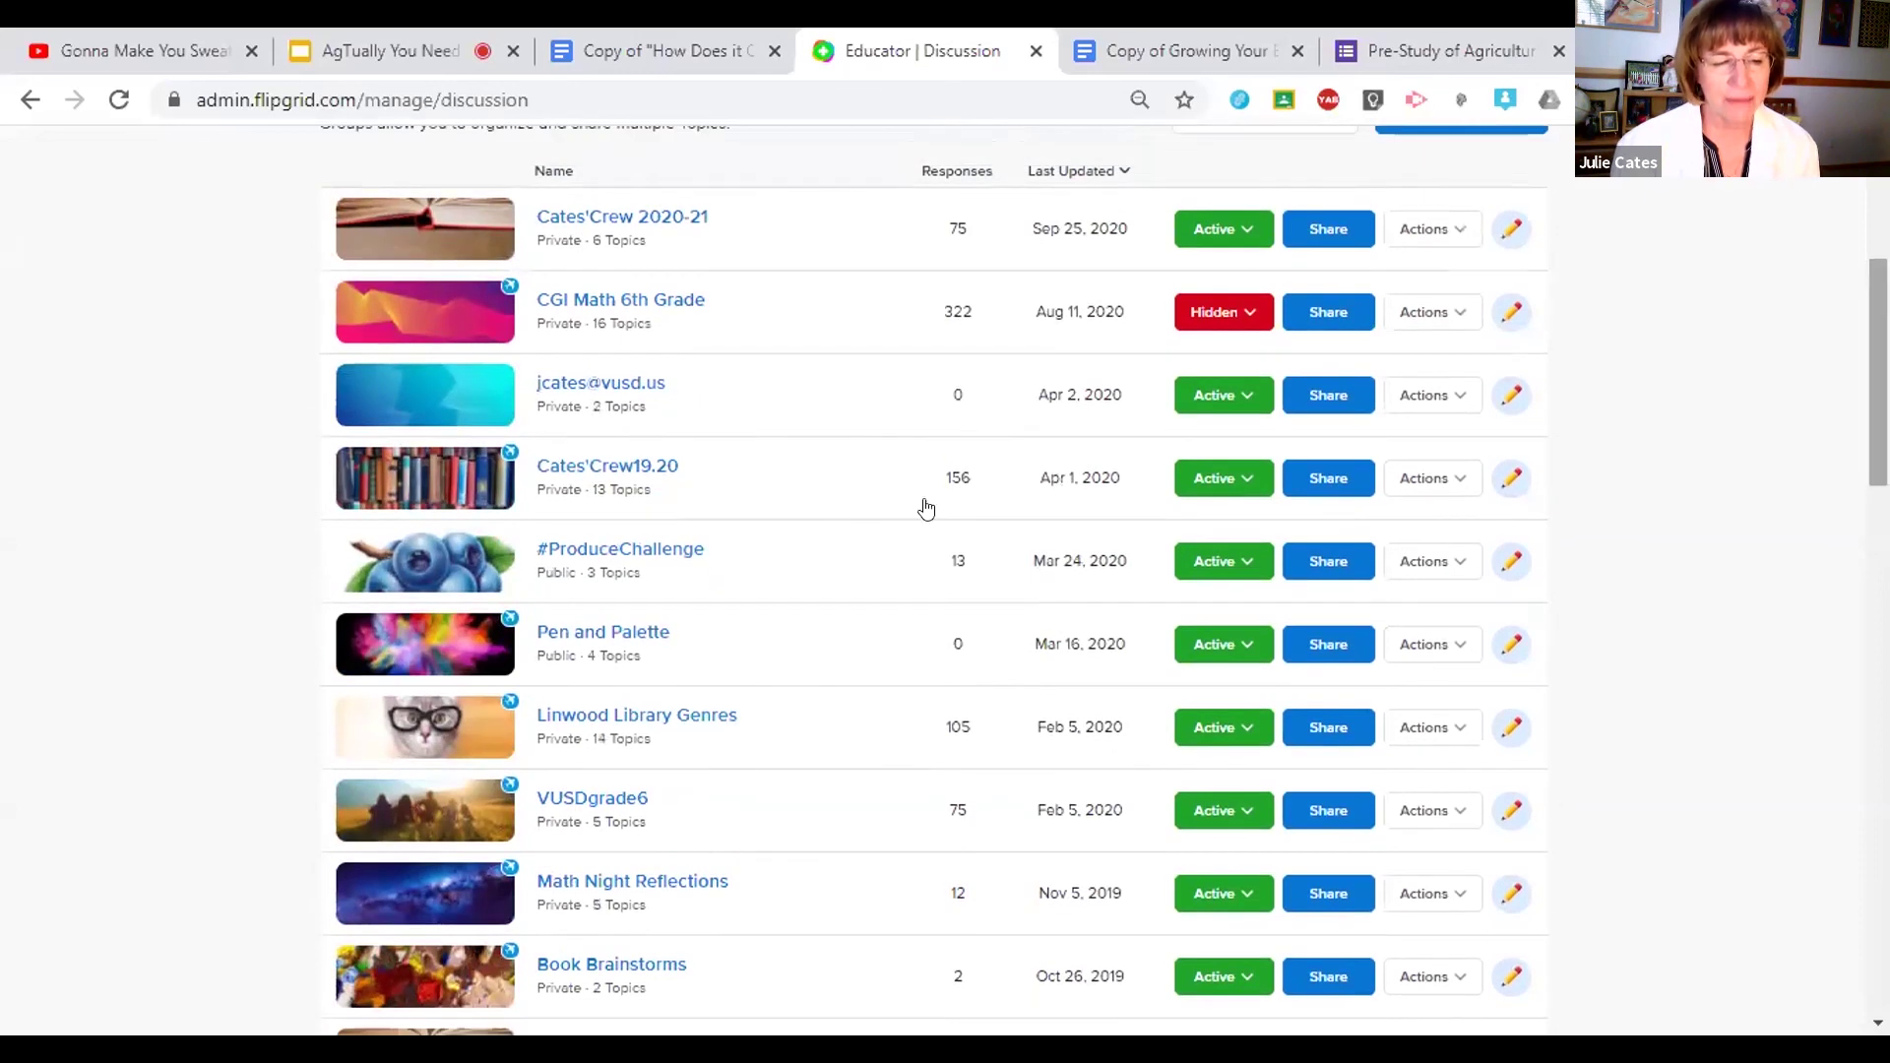
left_click(548, 481)
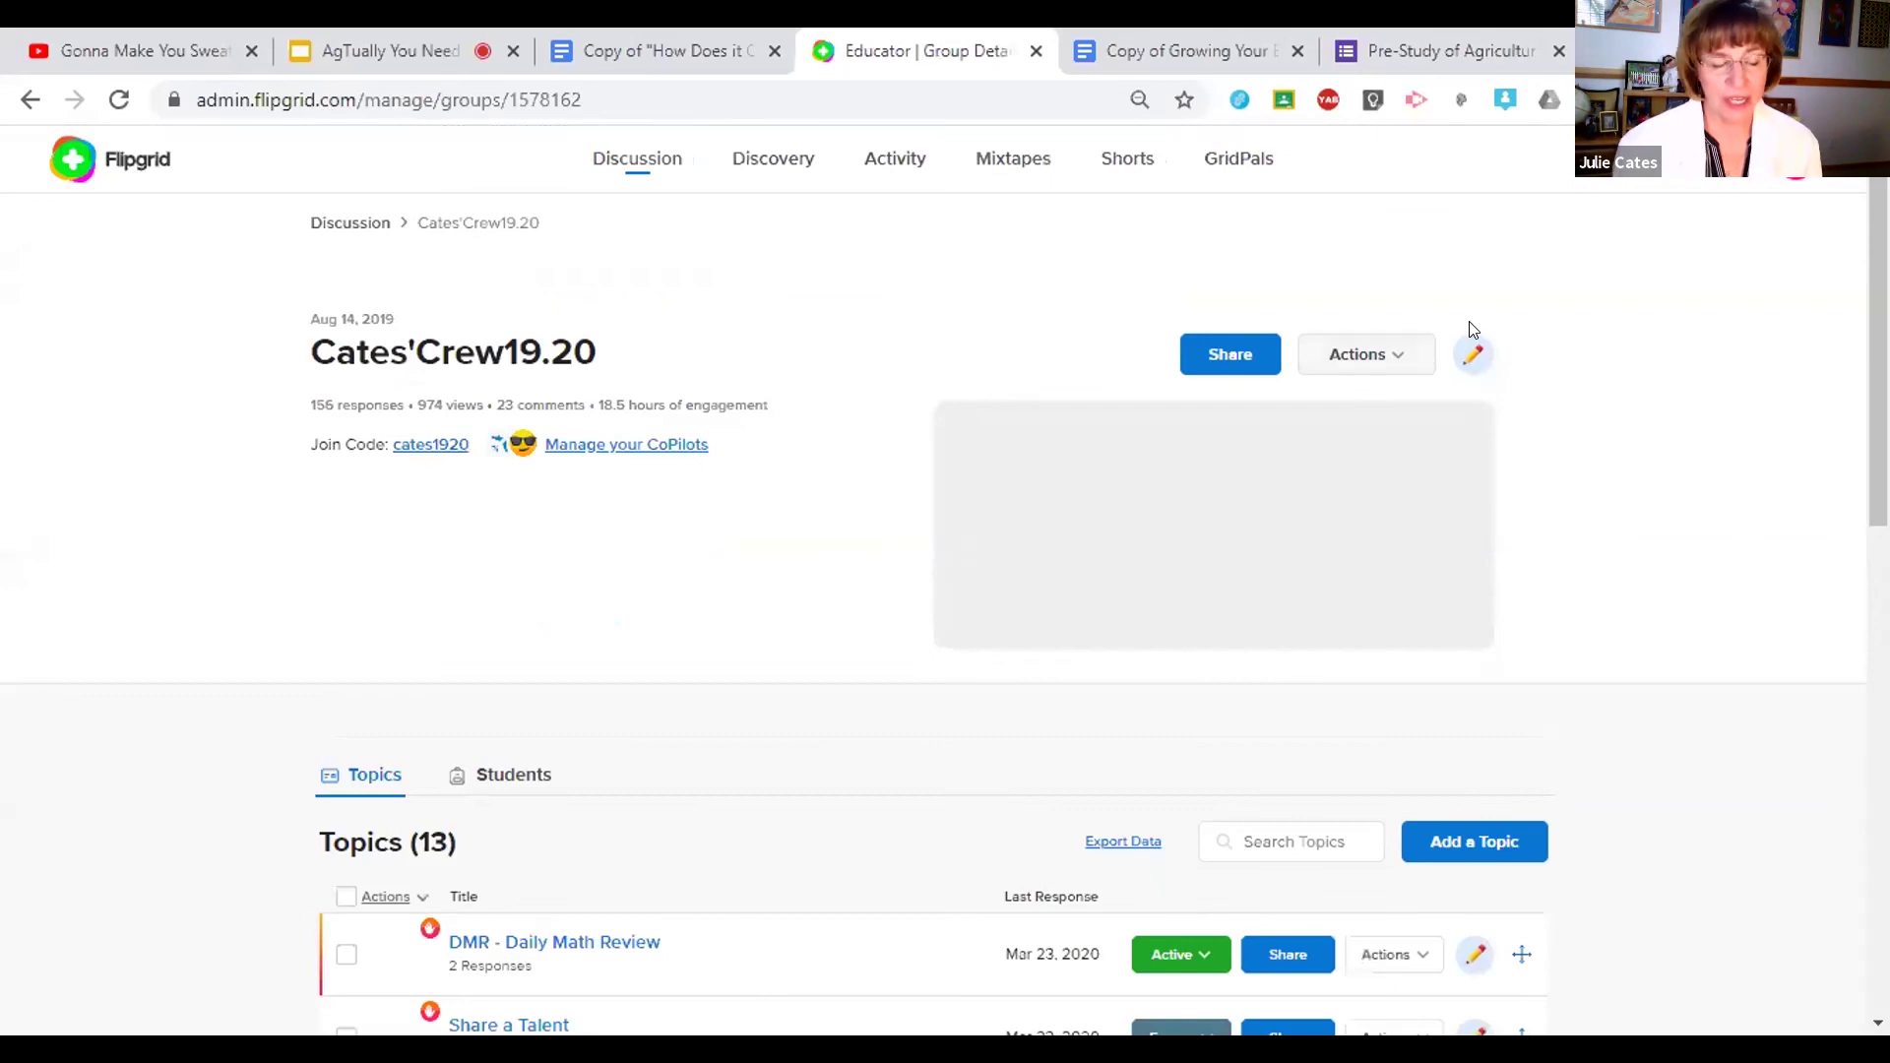
Step: Look through the whole topics list of the 19.20 class group, down to Introductions!
scroll(945, 581, "down", 4)
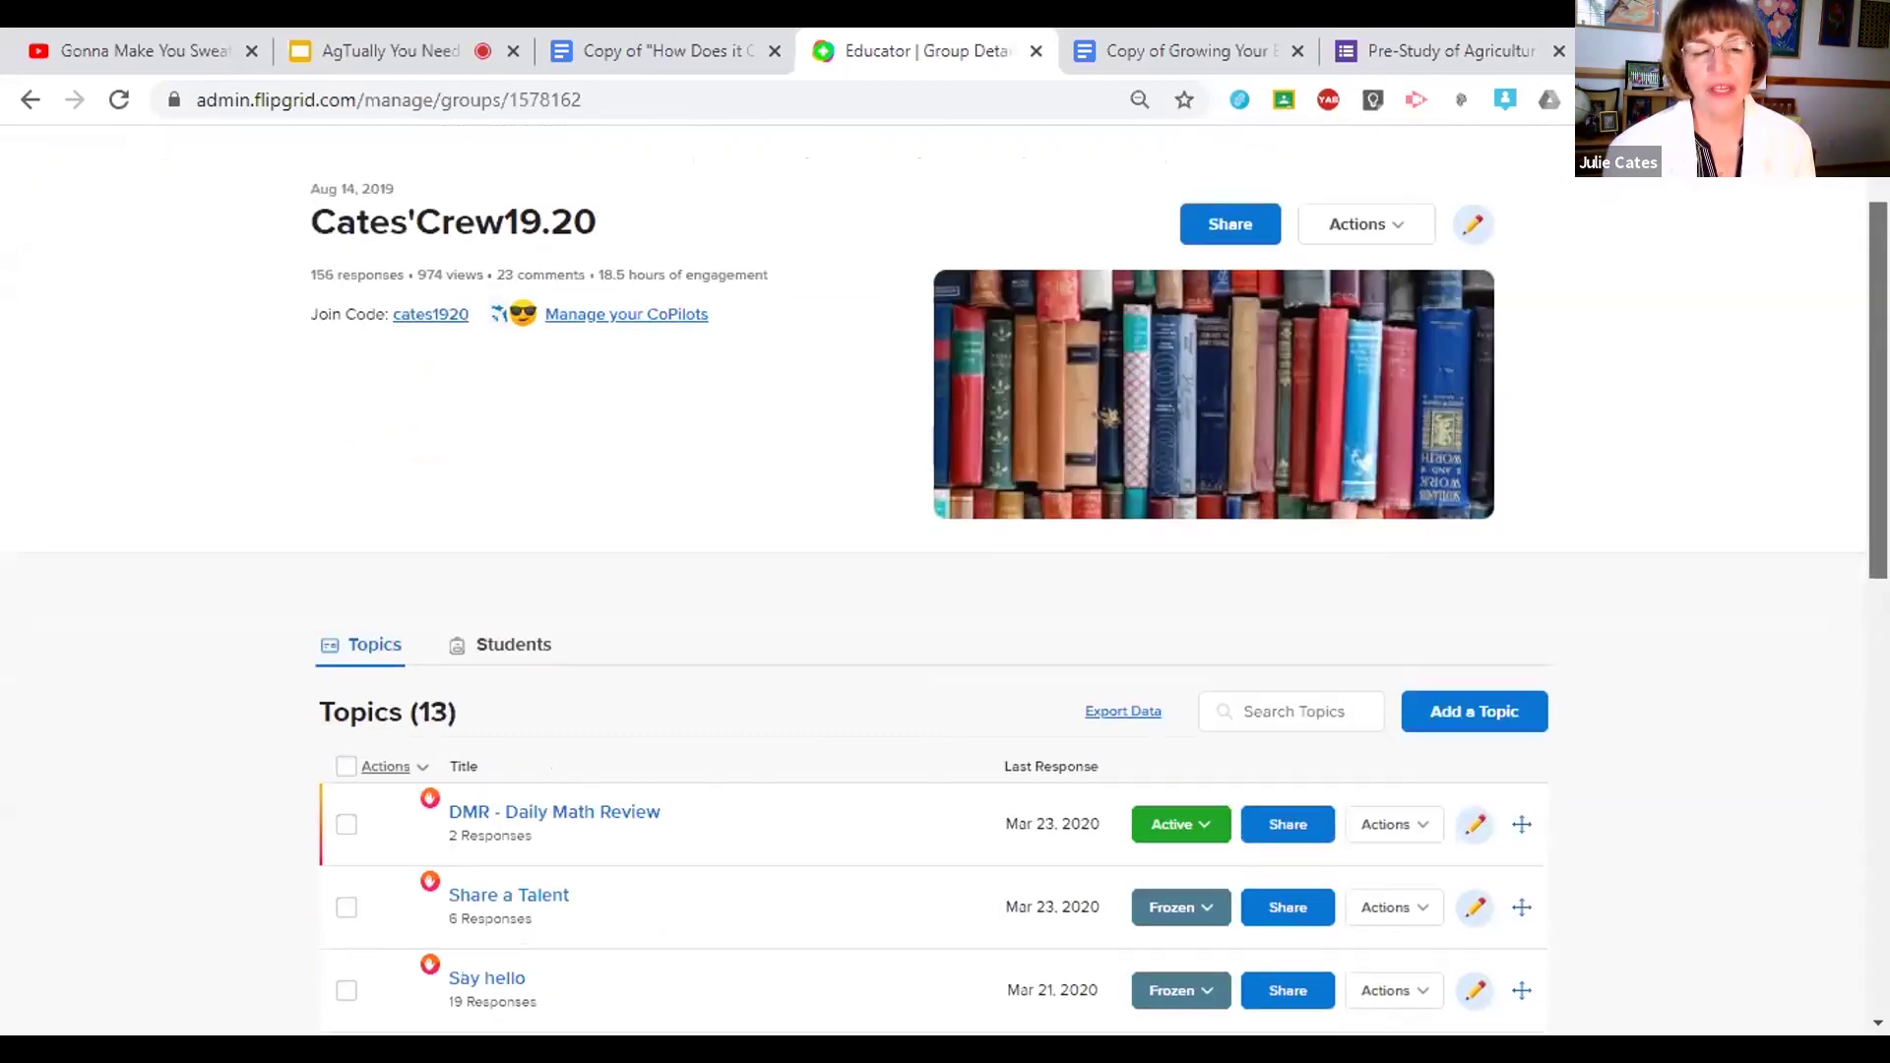
scroll(945, 581, "down", 3)
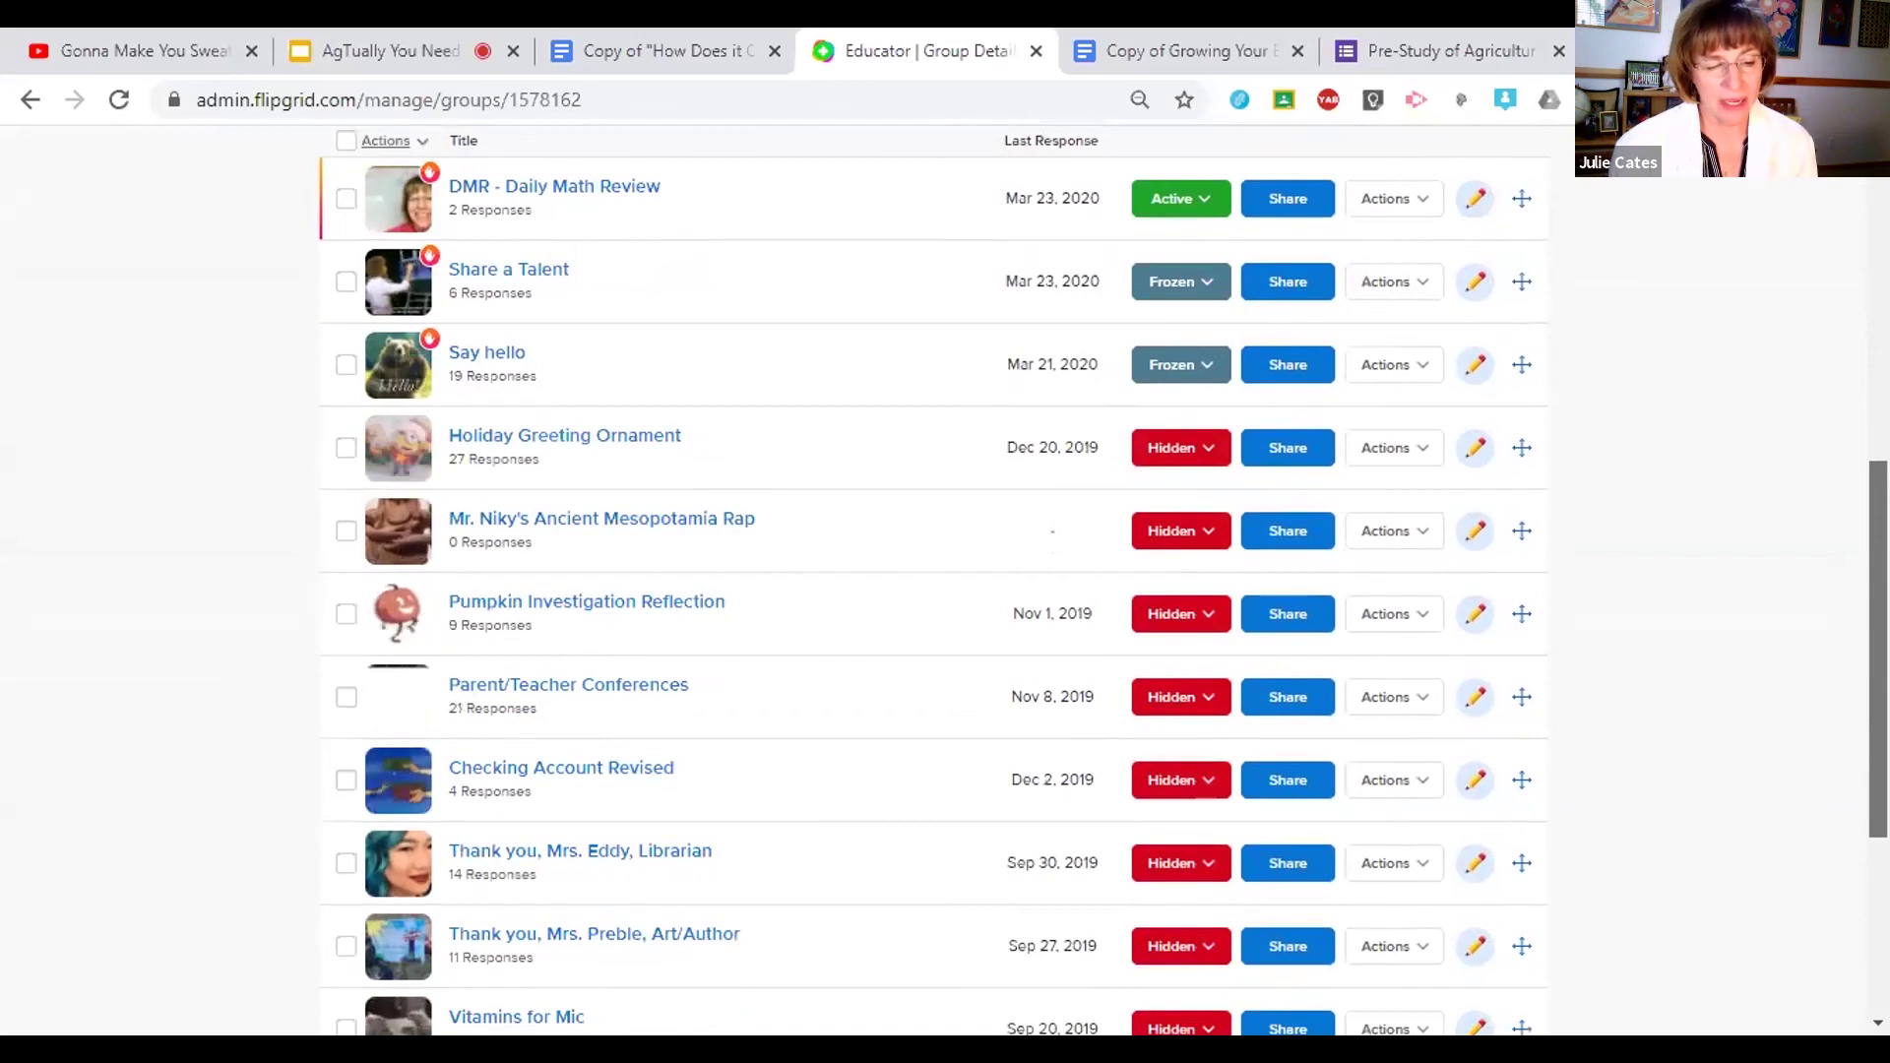
scroll(945, 581, "down", 1)
scroll(945, 580, "down", 1)
scroll(946, 581, "down", 2)
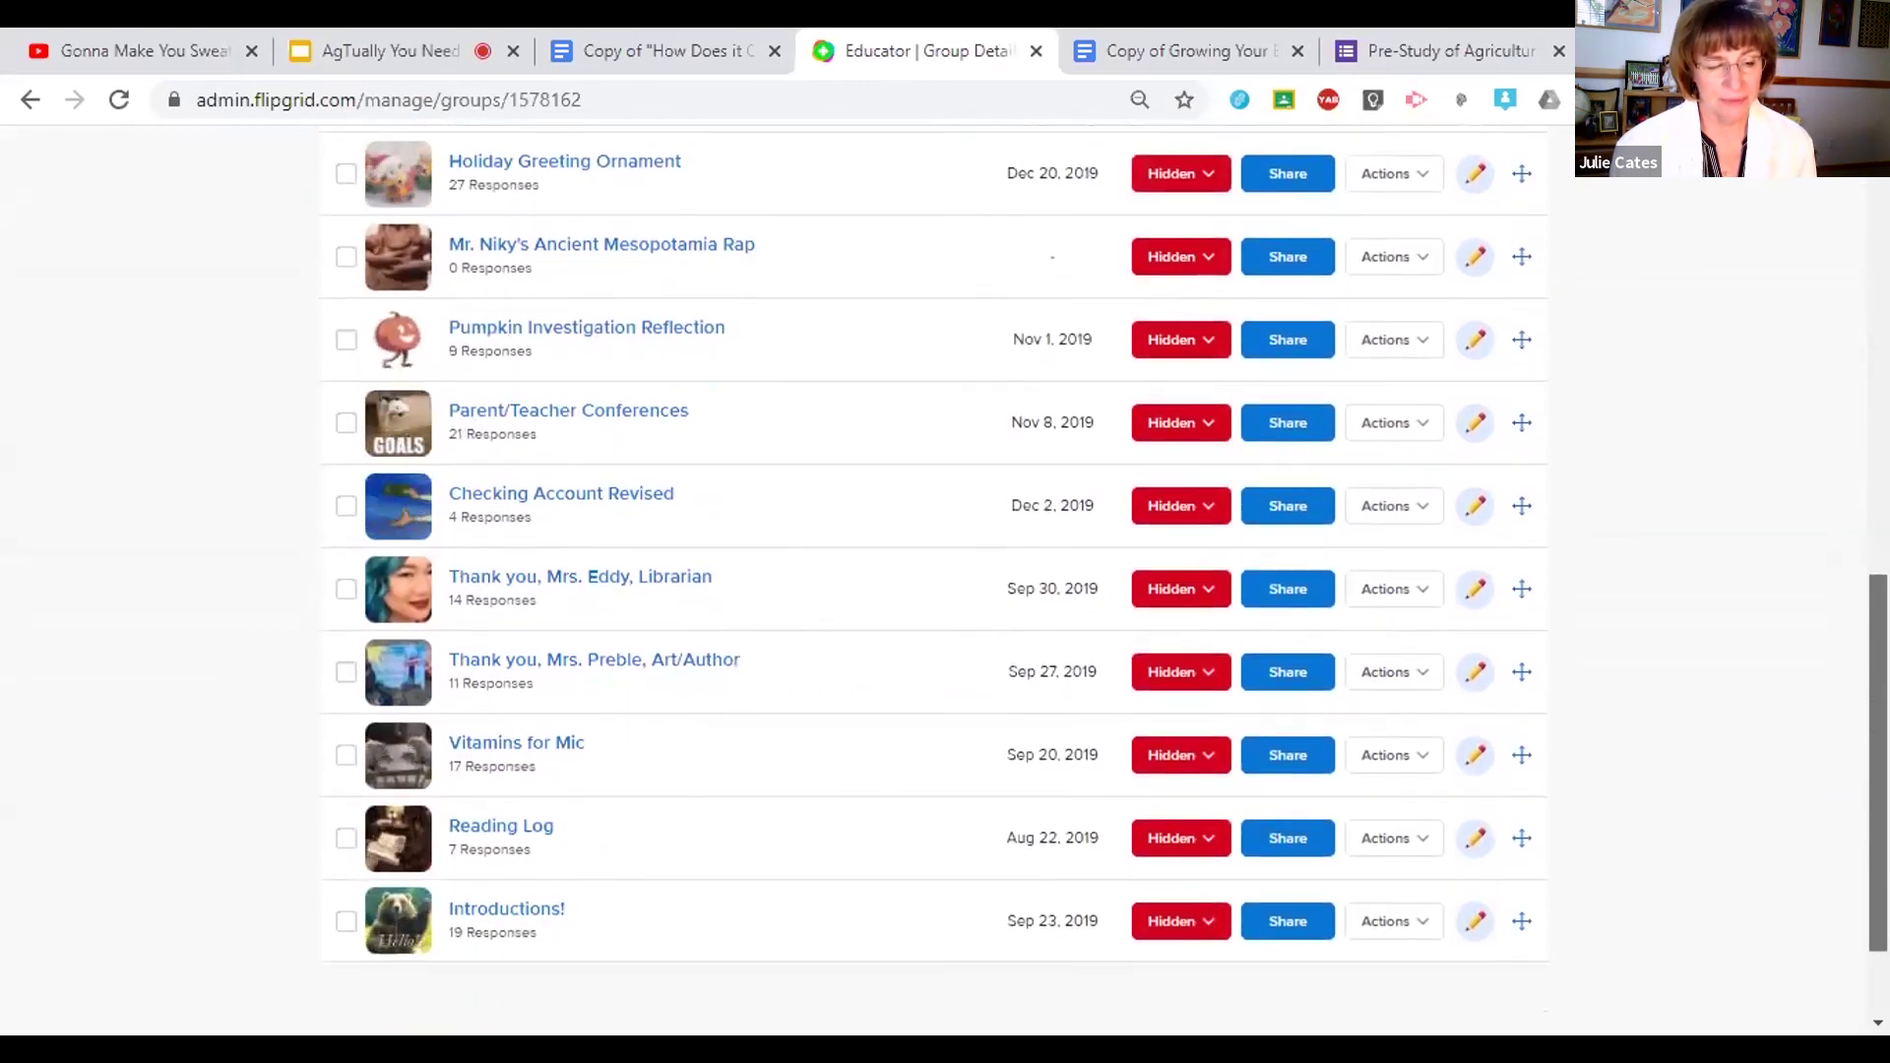
scroll(945, 581, "up", 4)
scroll(1844, 476, "up", 4)
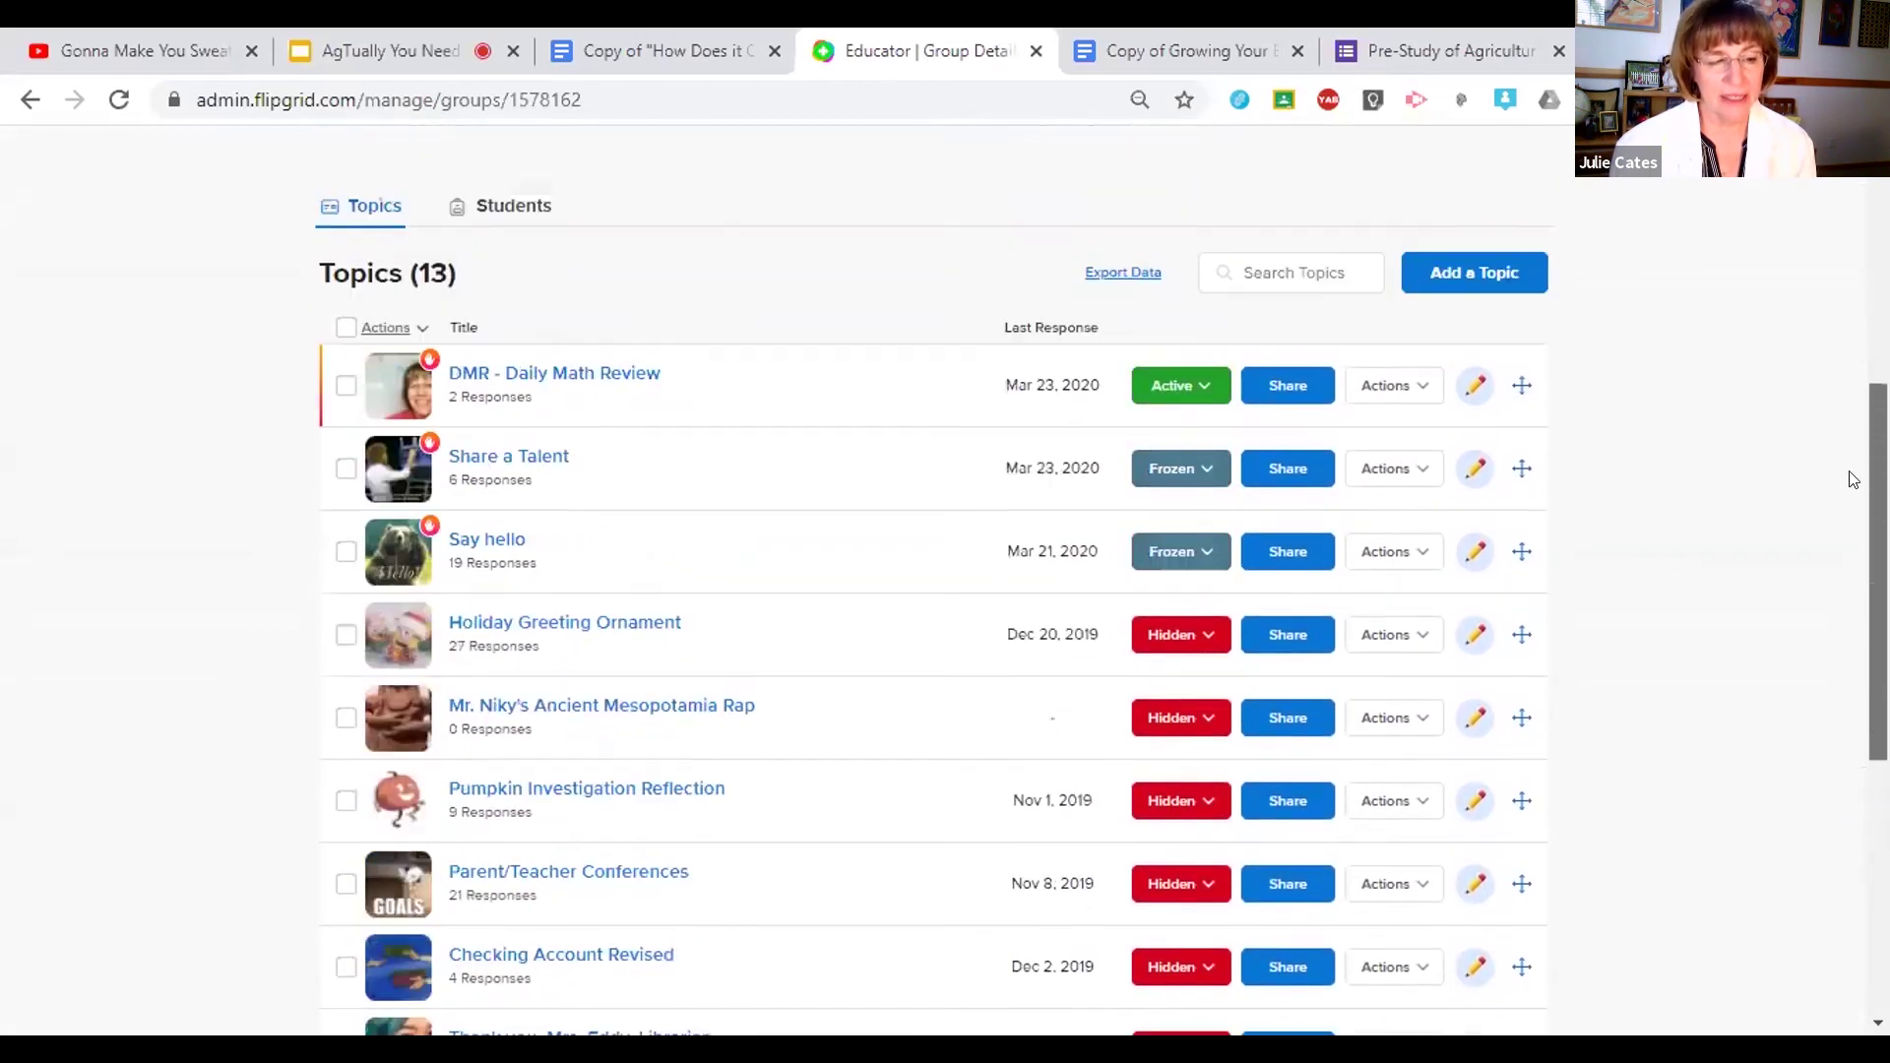
scroll(1829, 326, "up", 2)
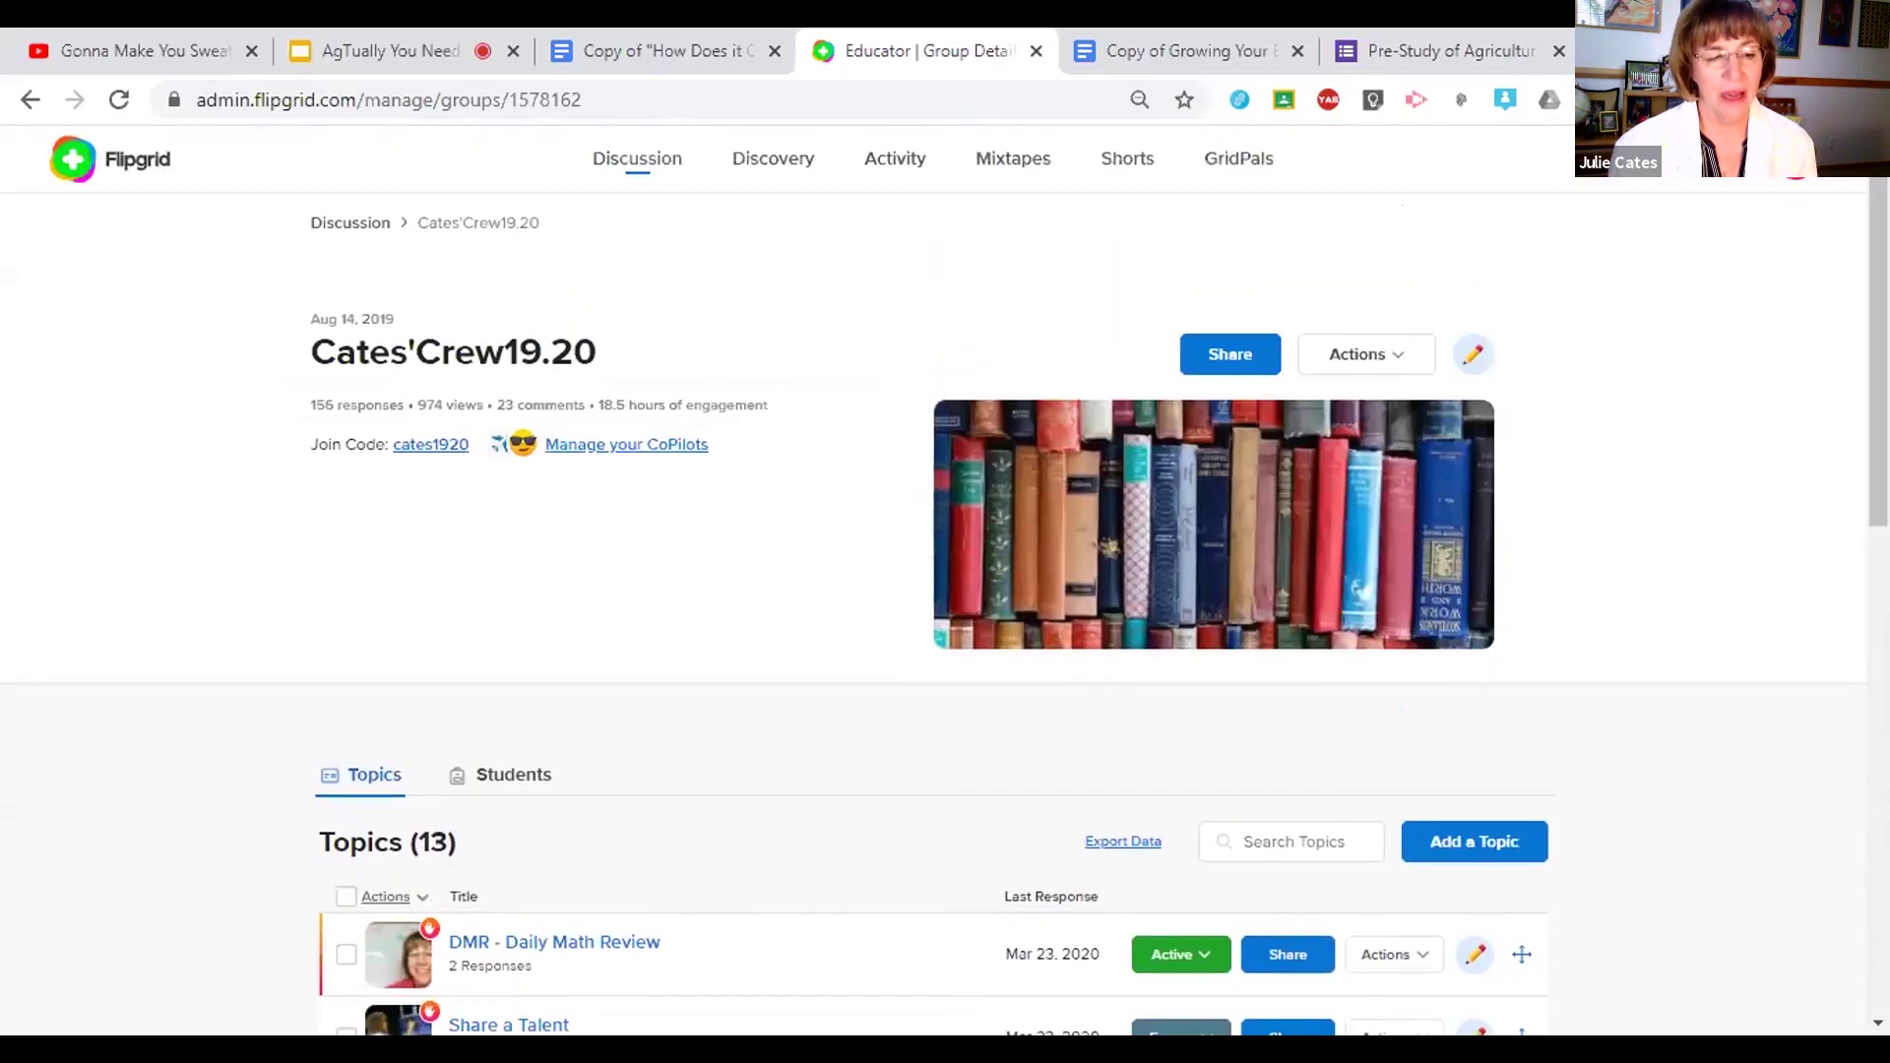
Step: Go back to the Discussion page and look through the groups for an earlier class group
left_click(1797, 159)
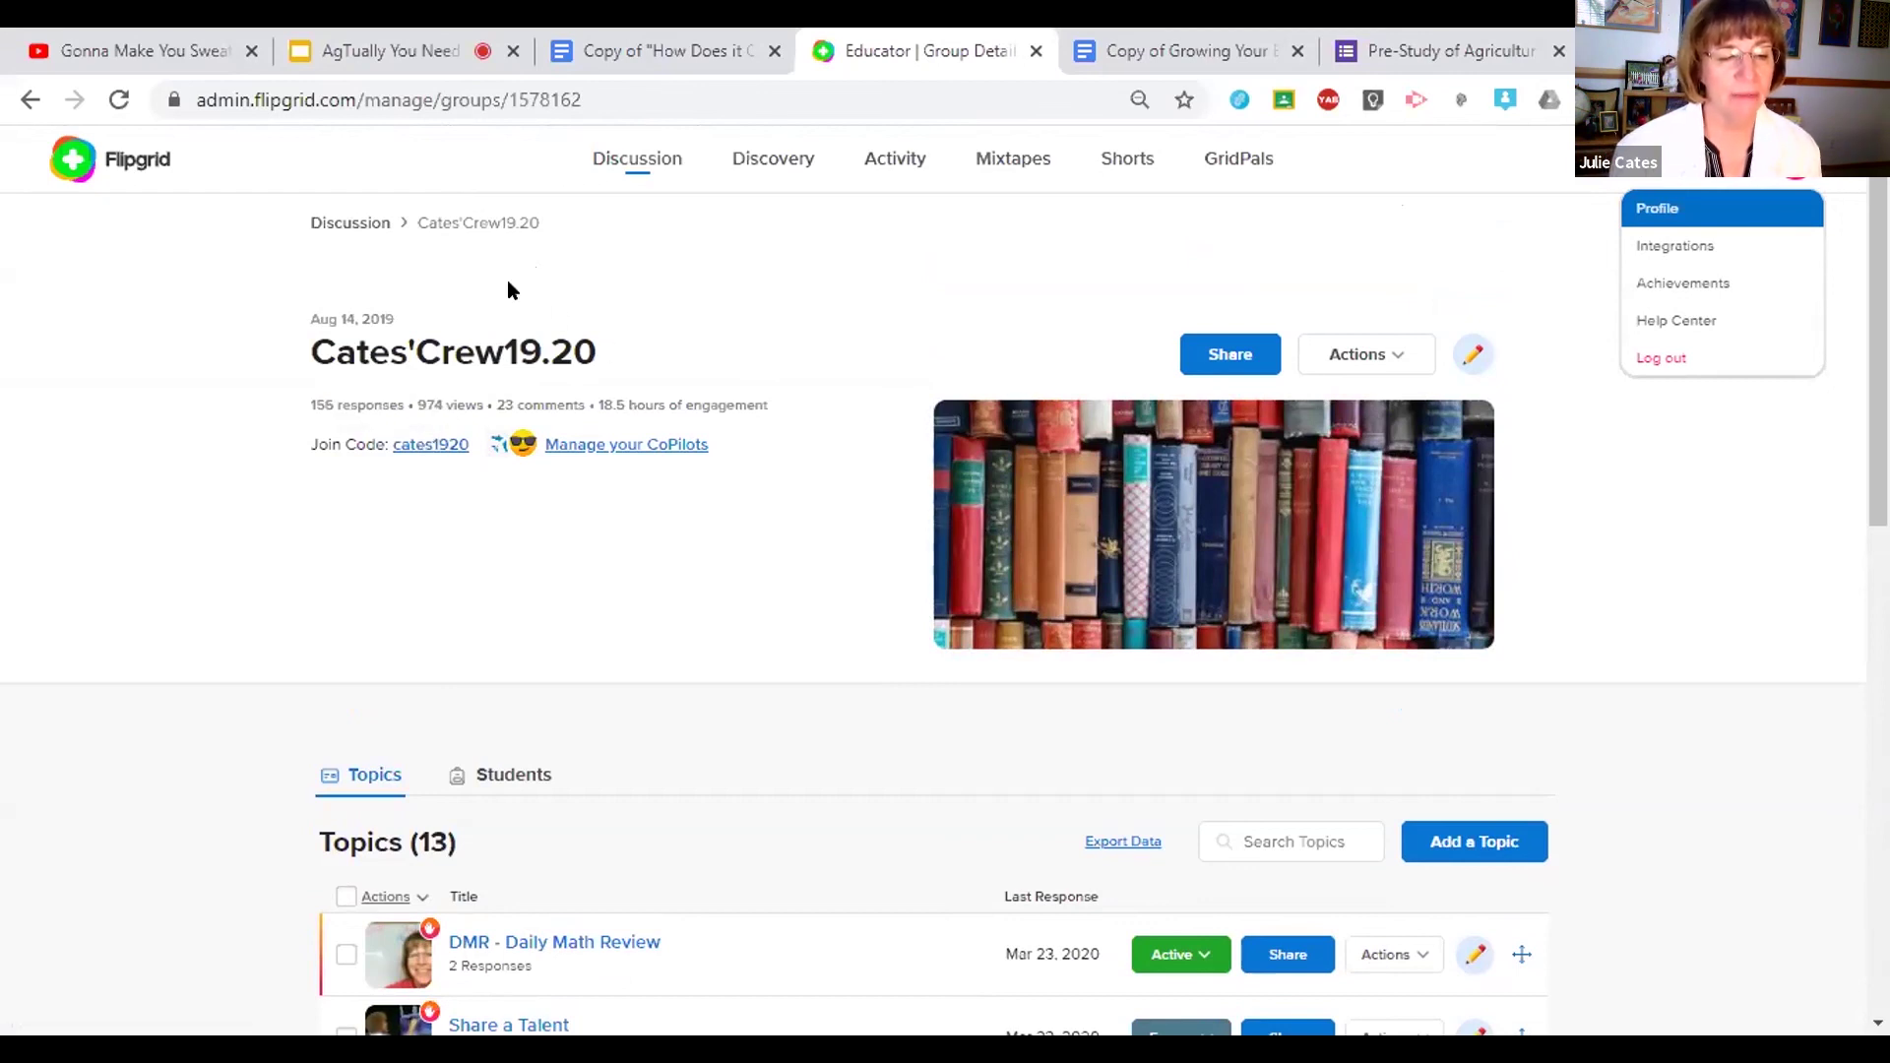
left_click(341, 223)
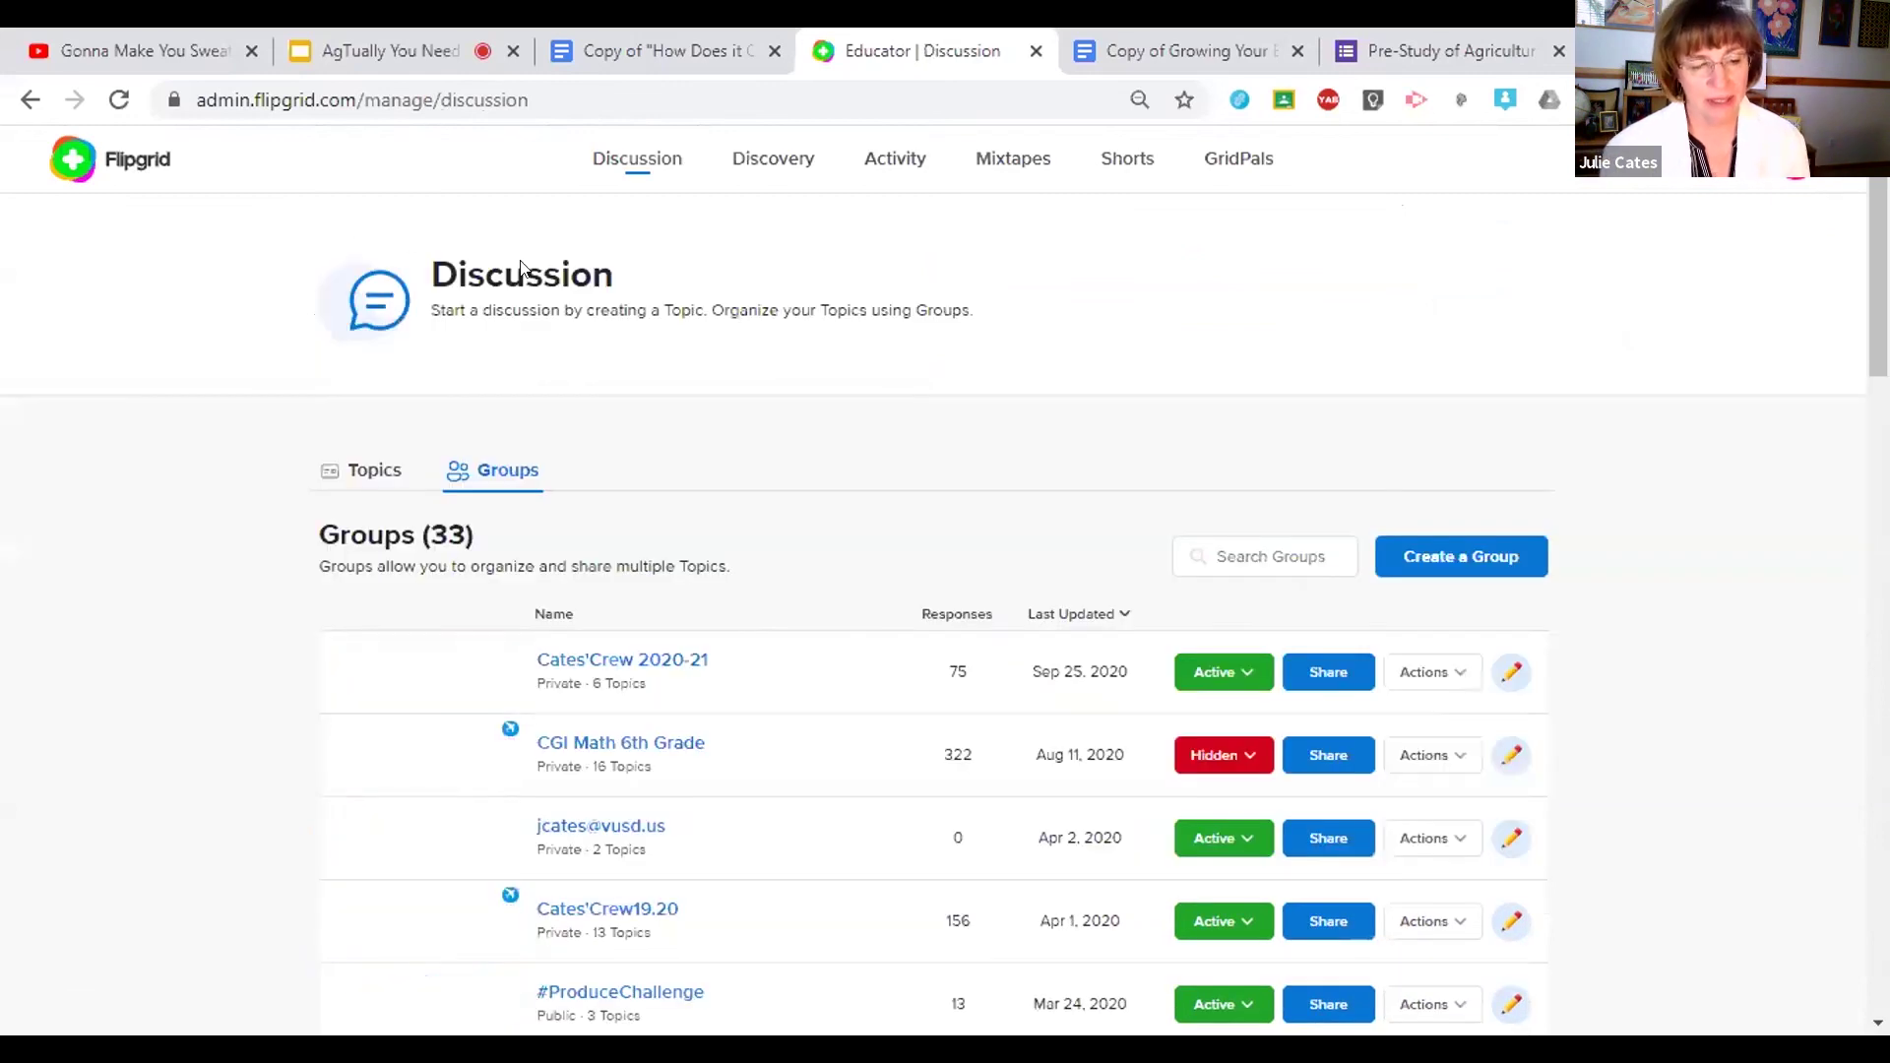
scroll(522, 268, "down", 2)
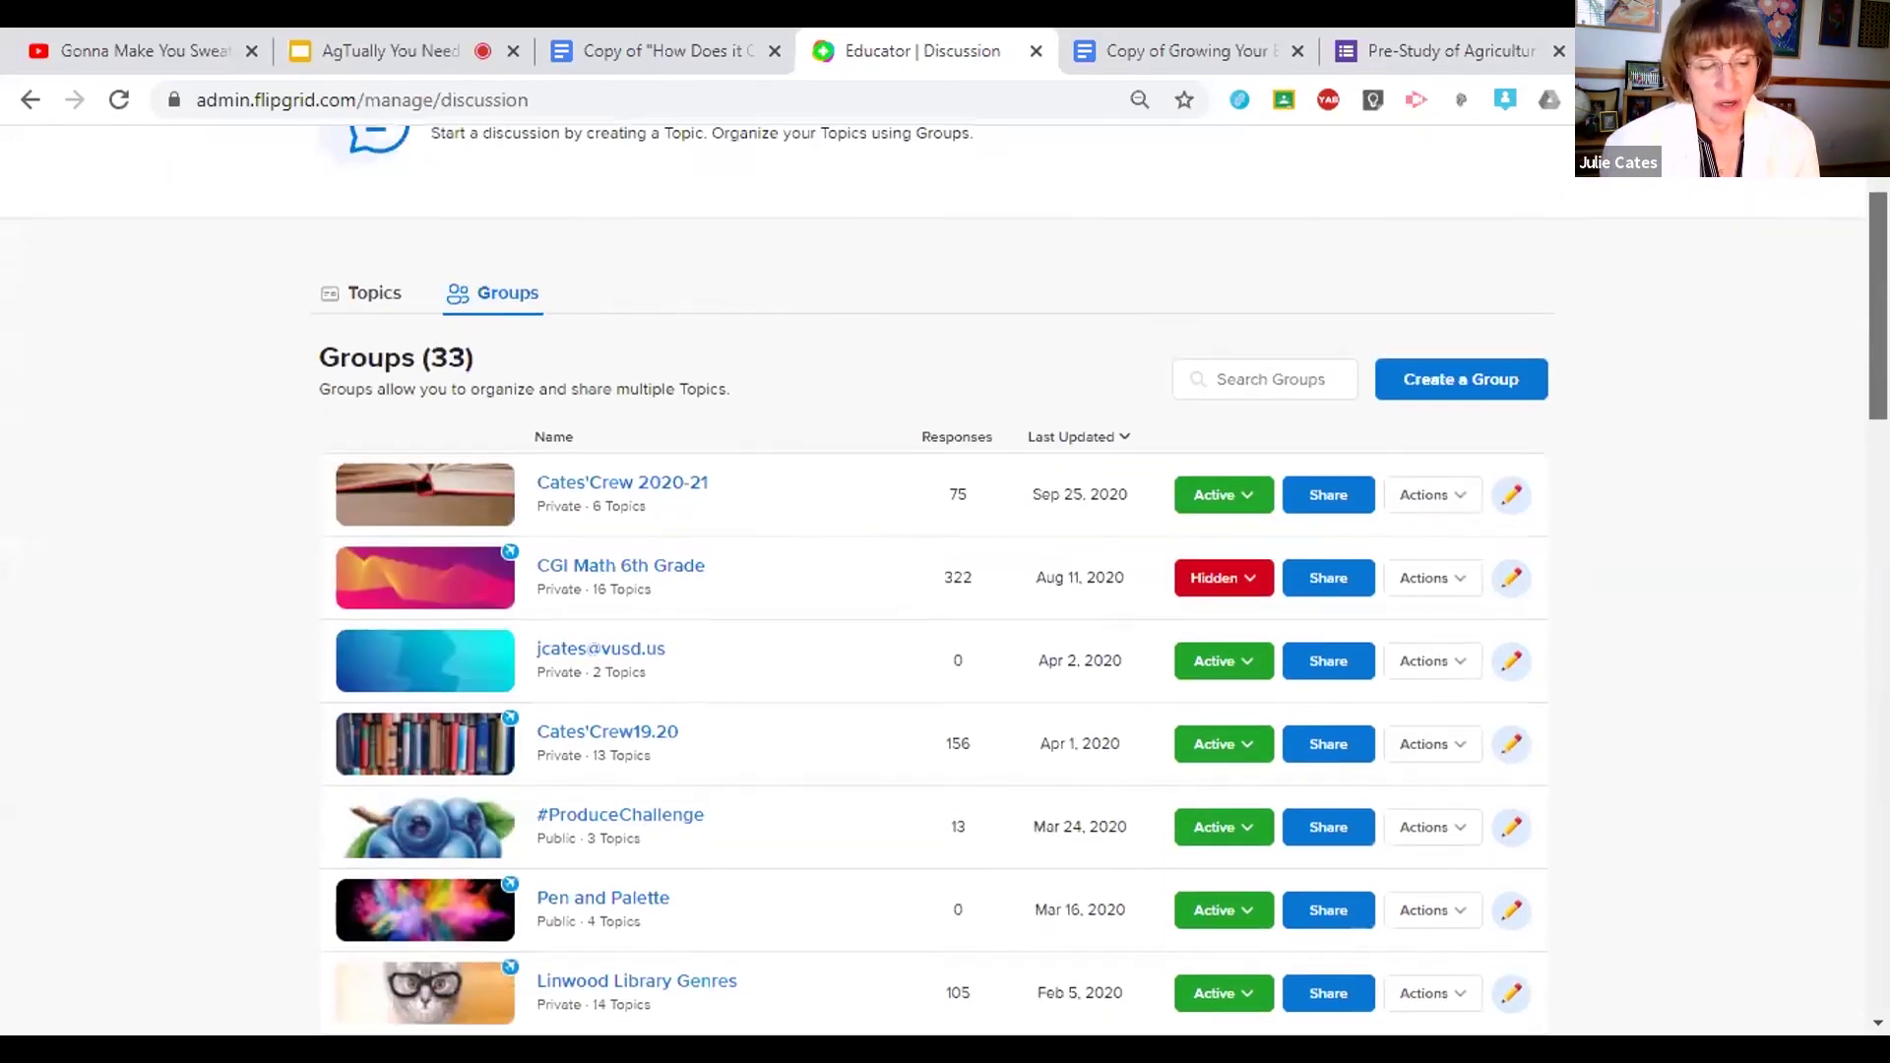
scroll(935, 591, "down", 1)
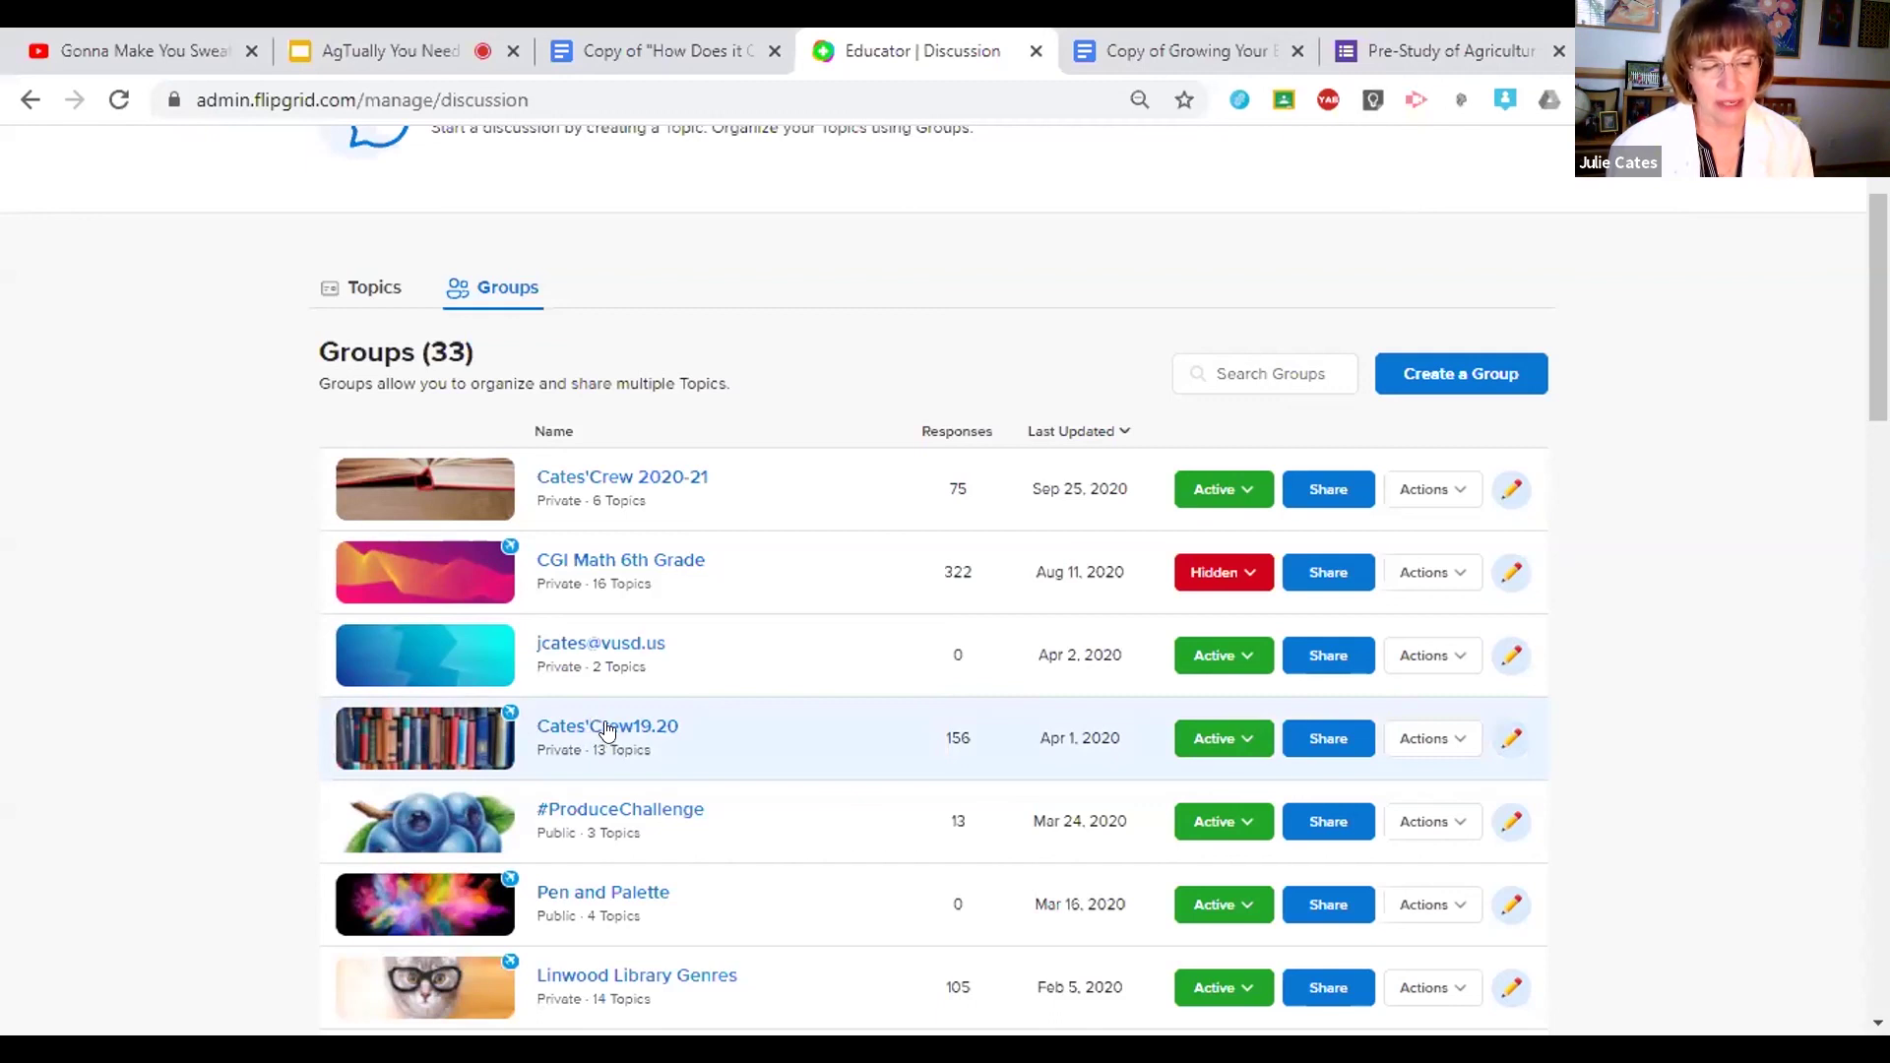
scroll(1879, 325, "down", 3)
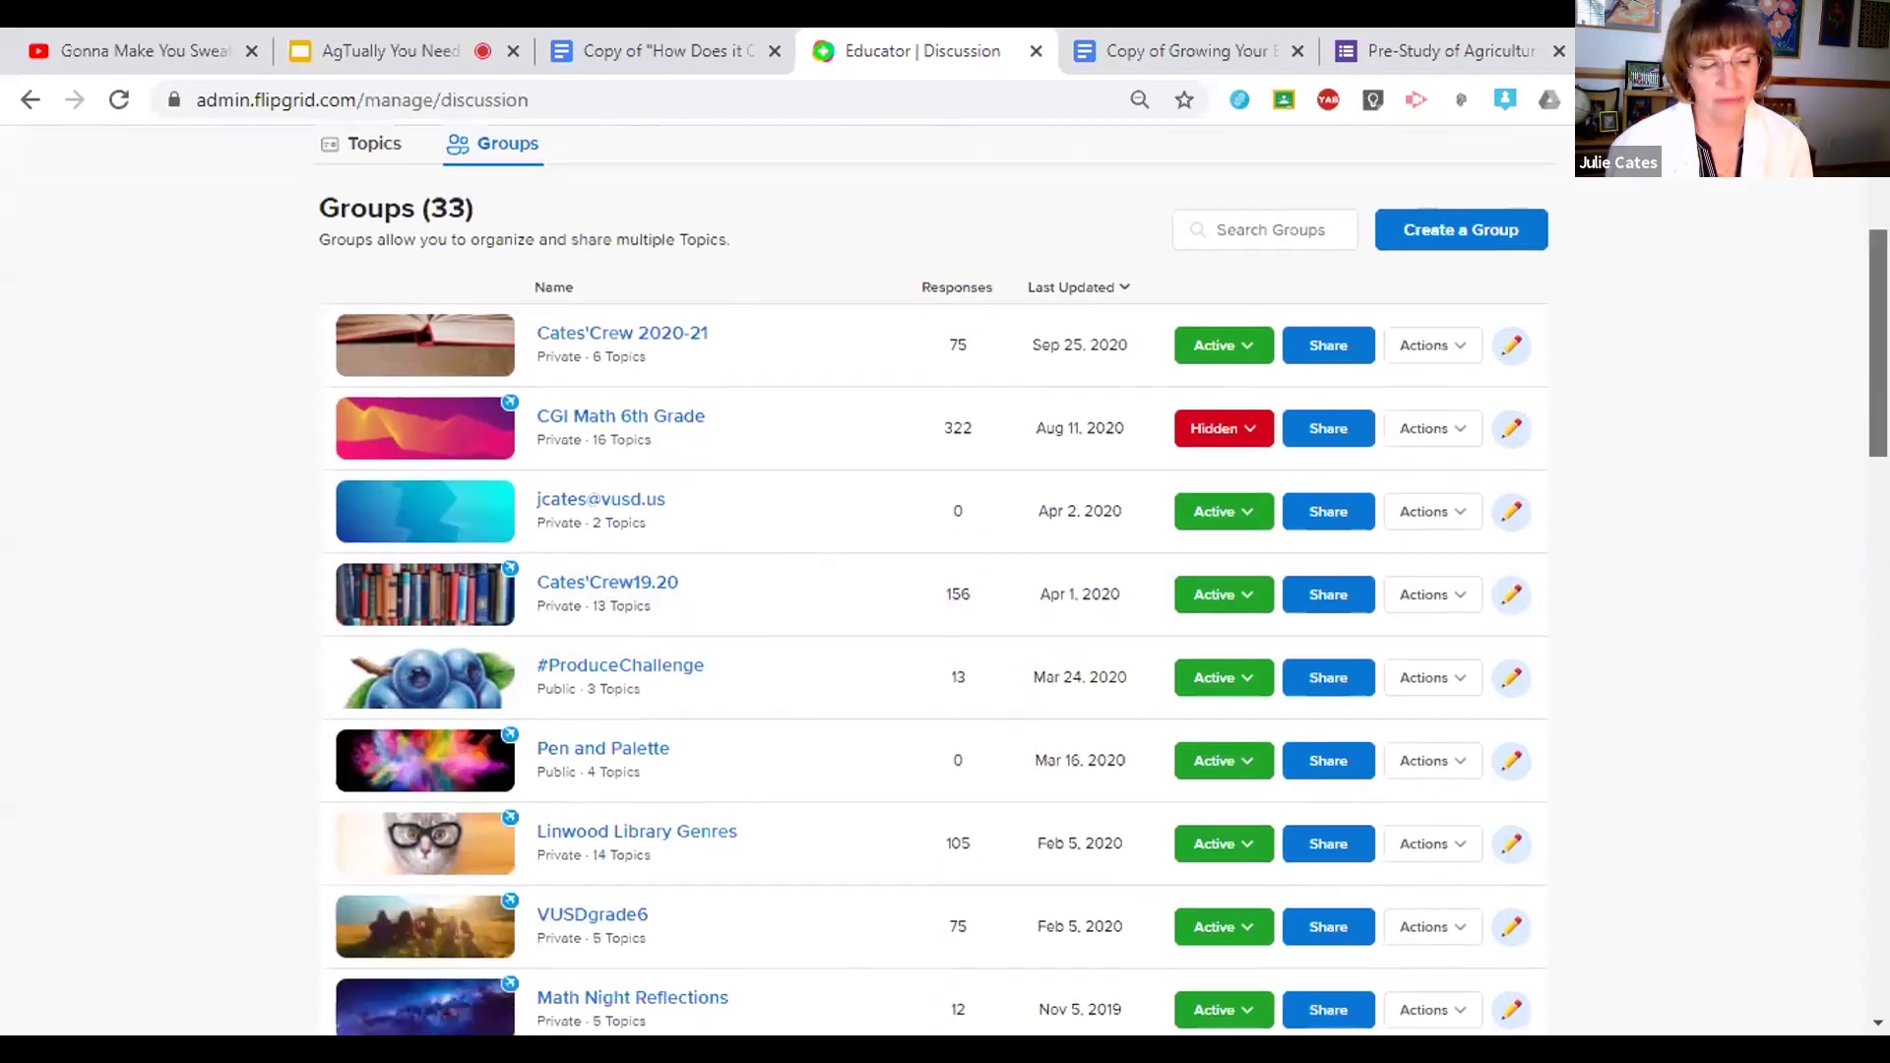
scroll(934, 581, "down", 3)
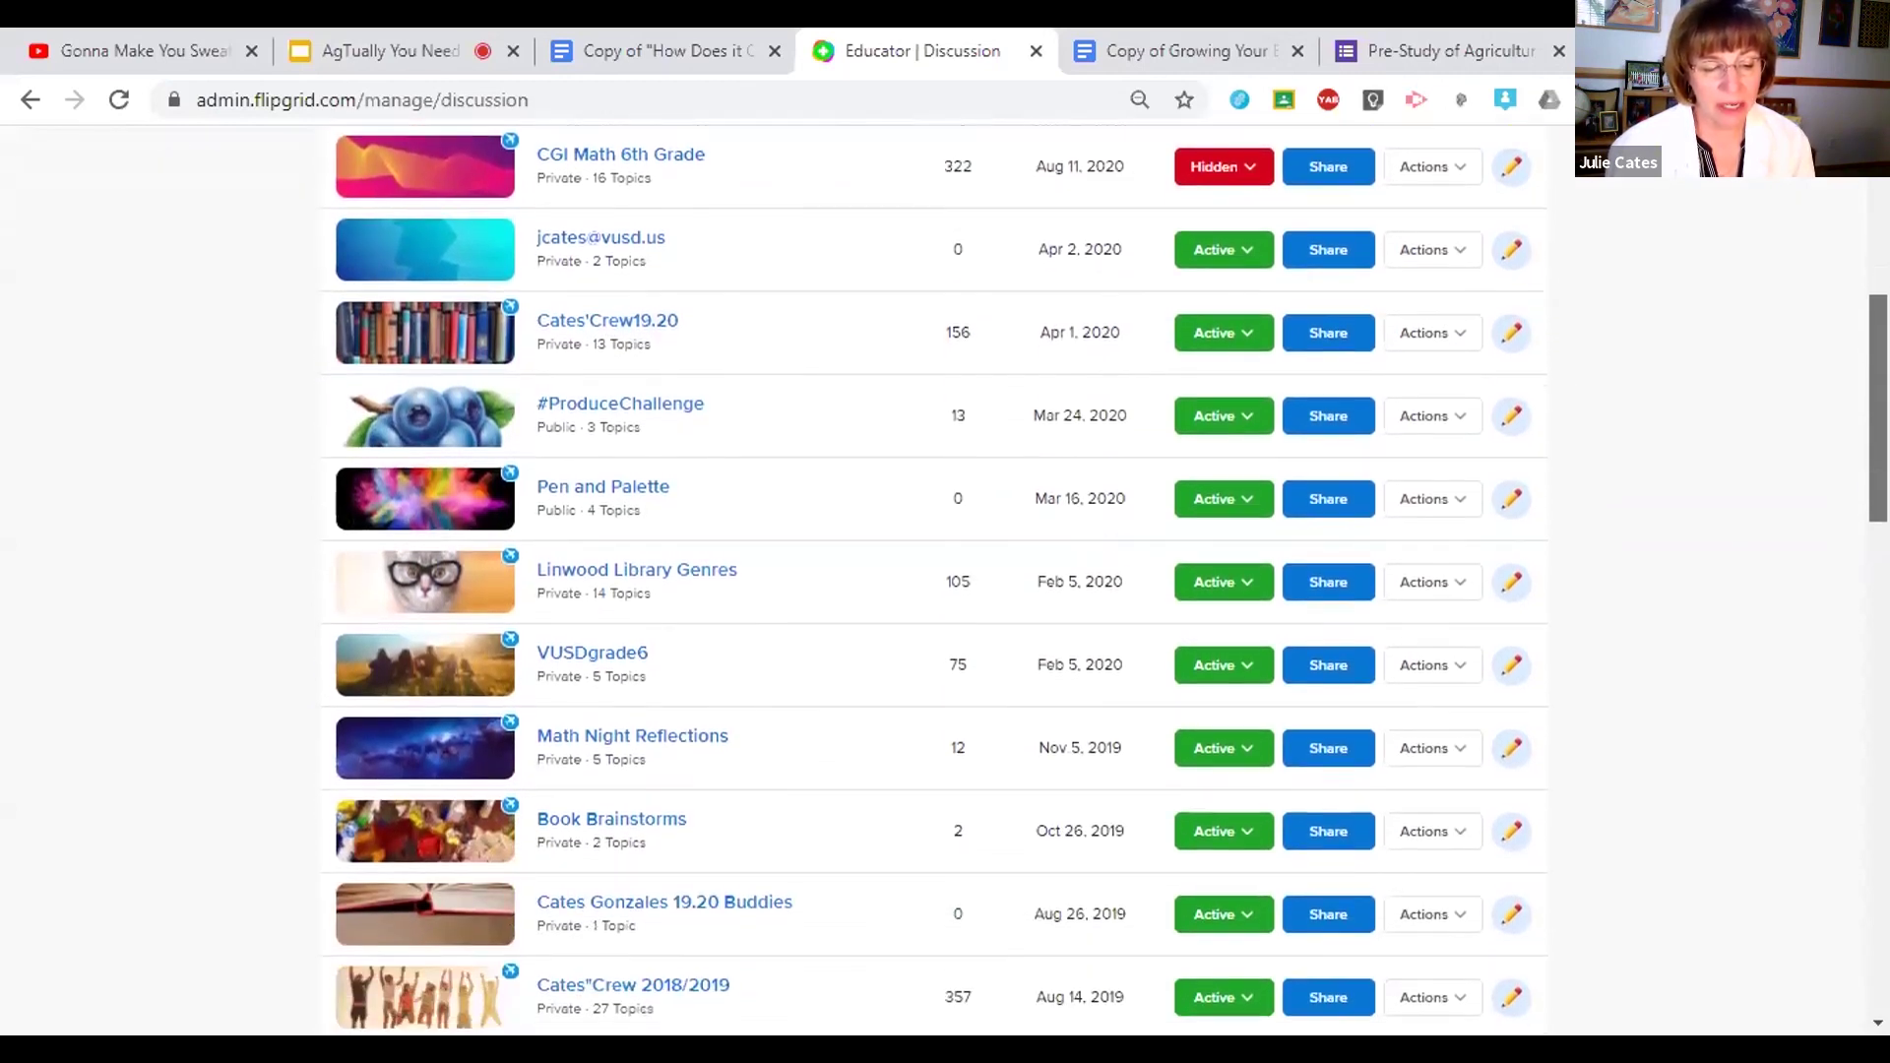
scroll(726, 907, "down", 1)
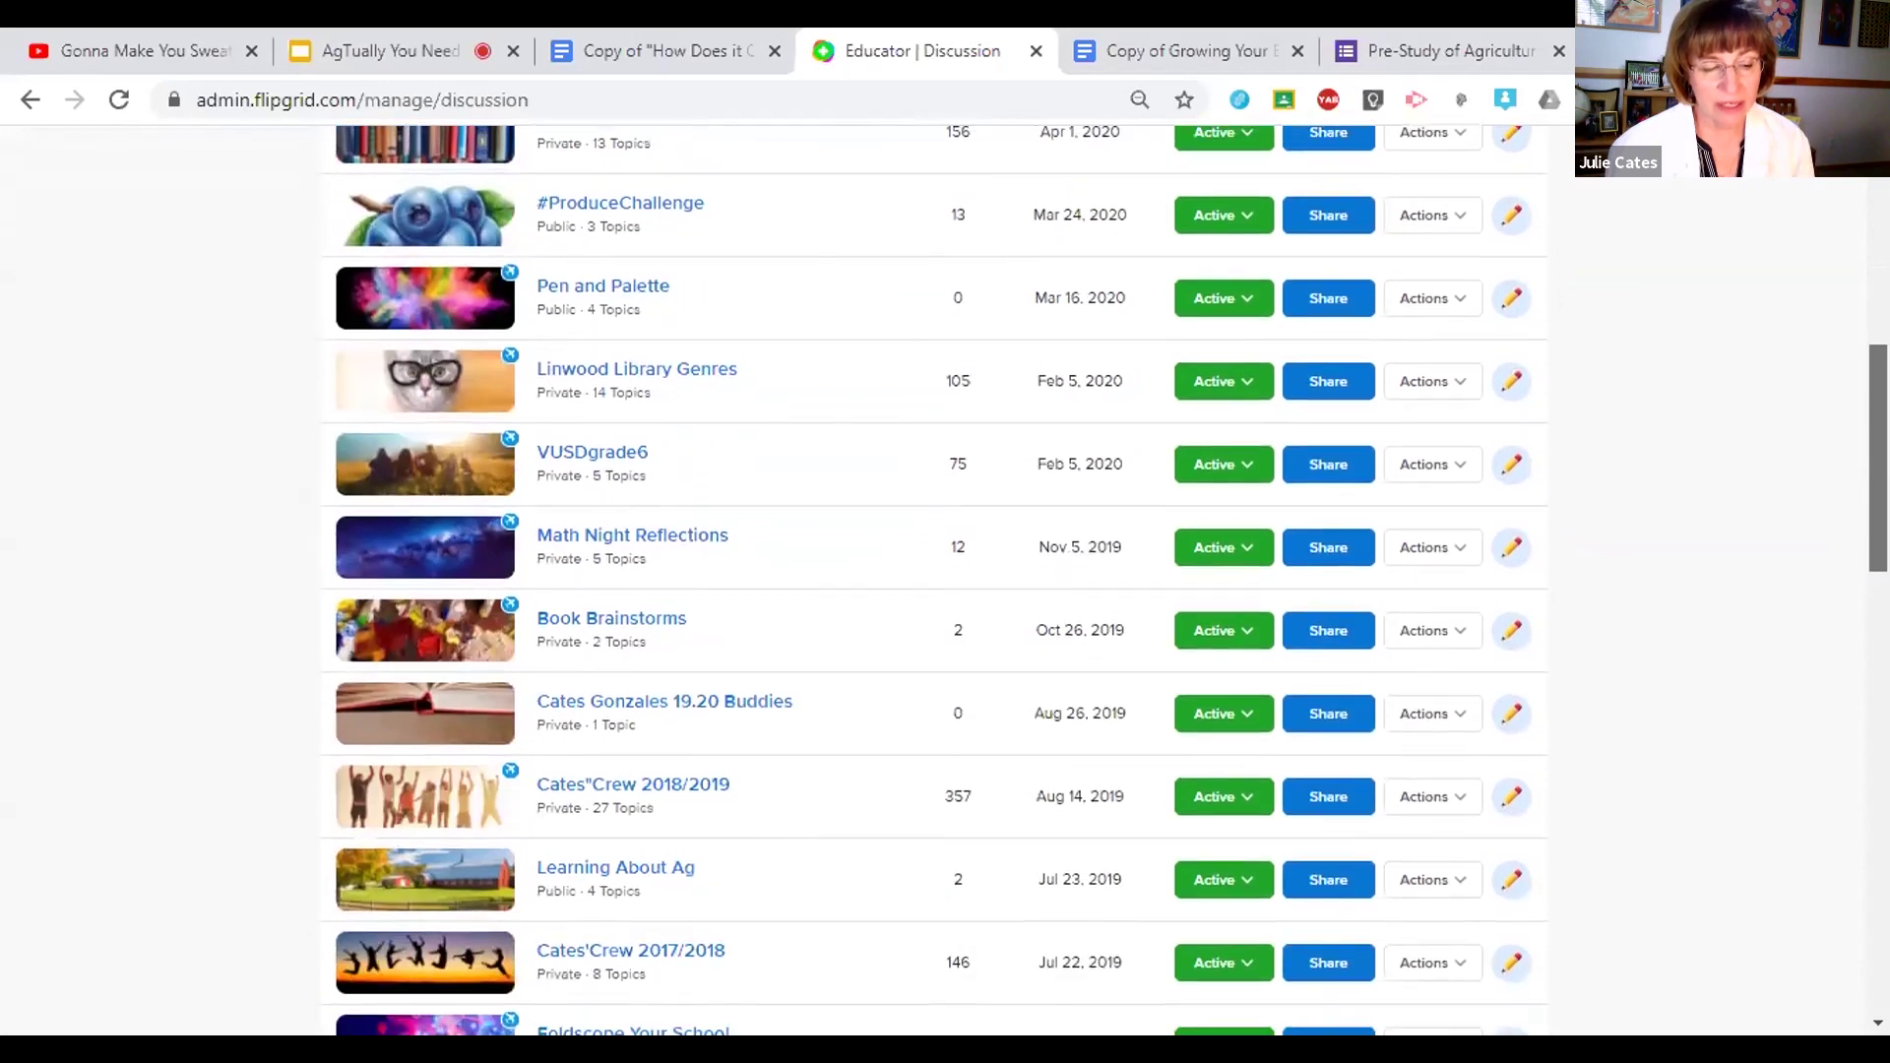
Step: Open the 2018/2019 class group and look through its topics down to Ancient #TryItTuesdays
left_click(673, 798)
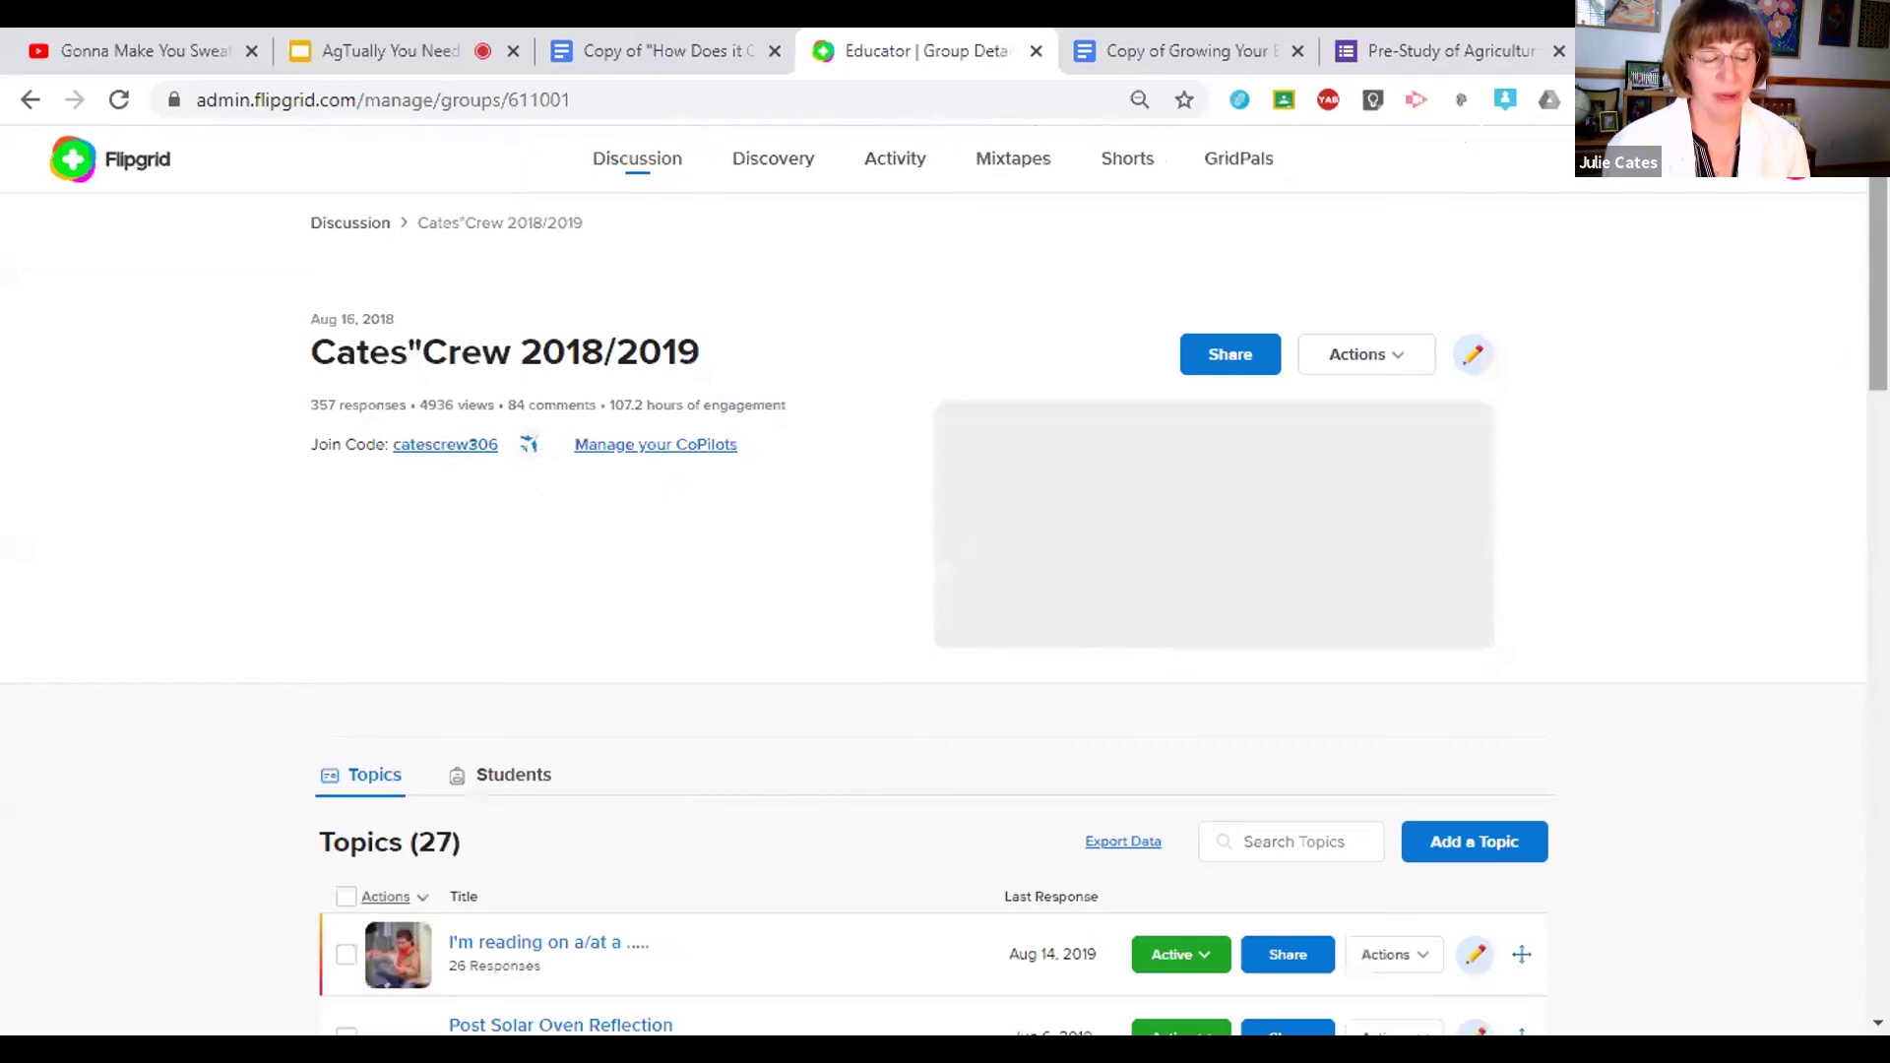
scroll(946, 581, "down", 5)
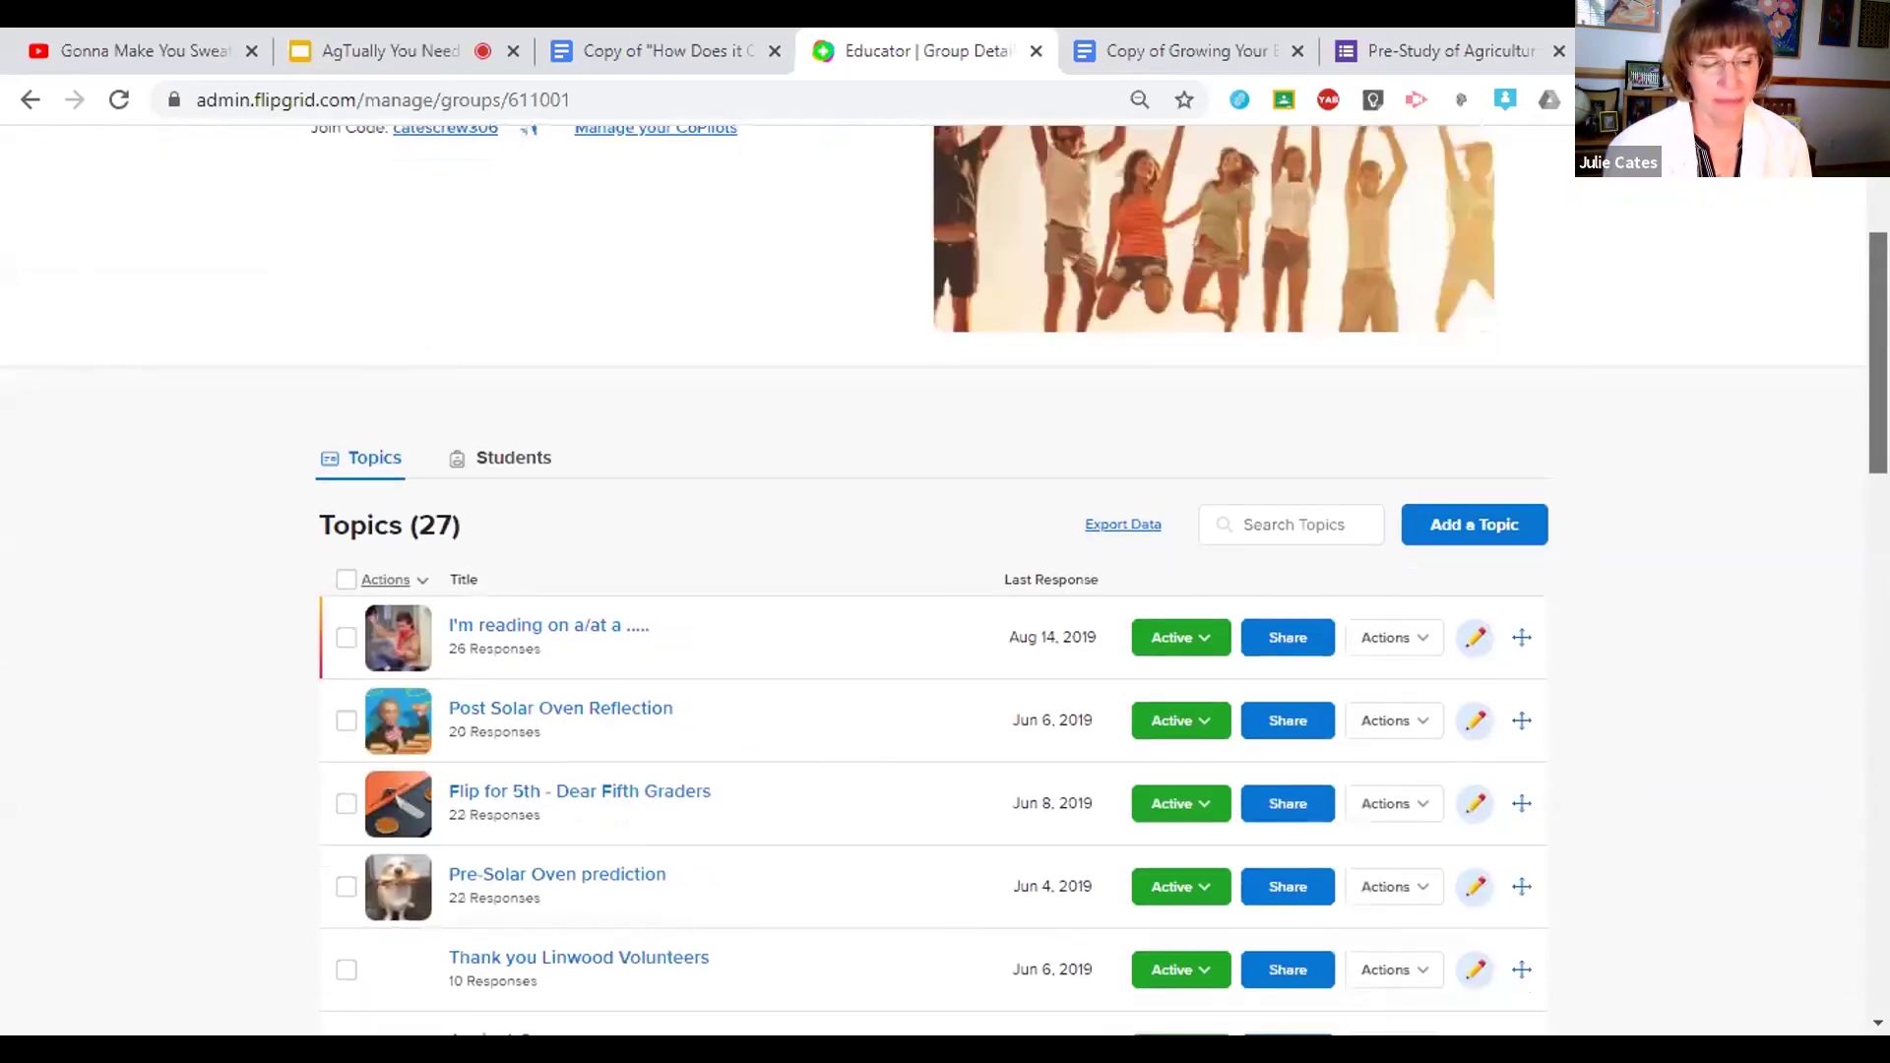
scroll(945, 581, "down", 3)
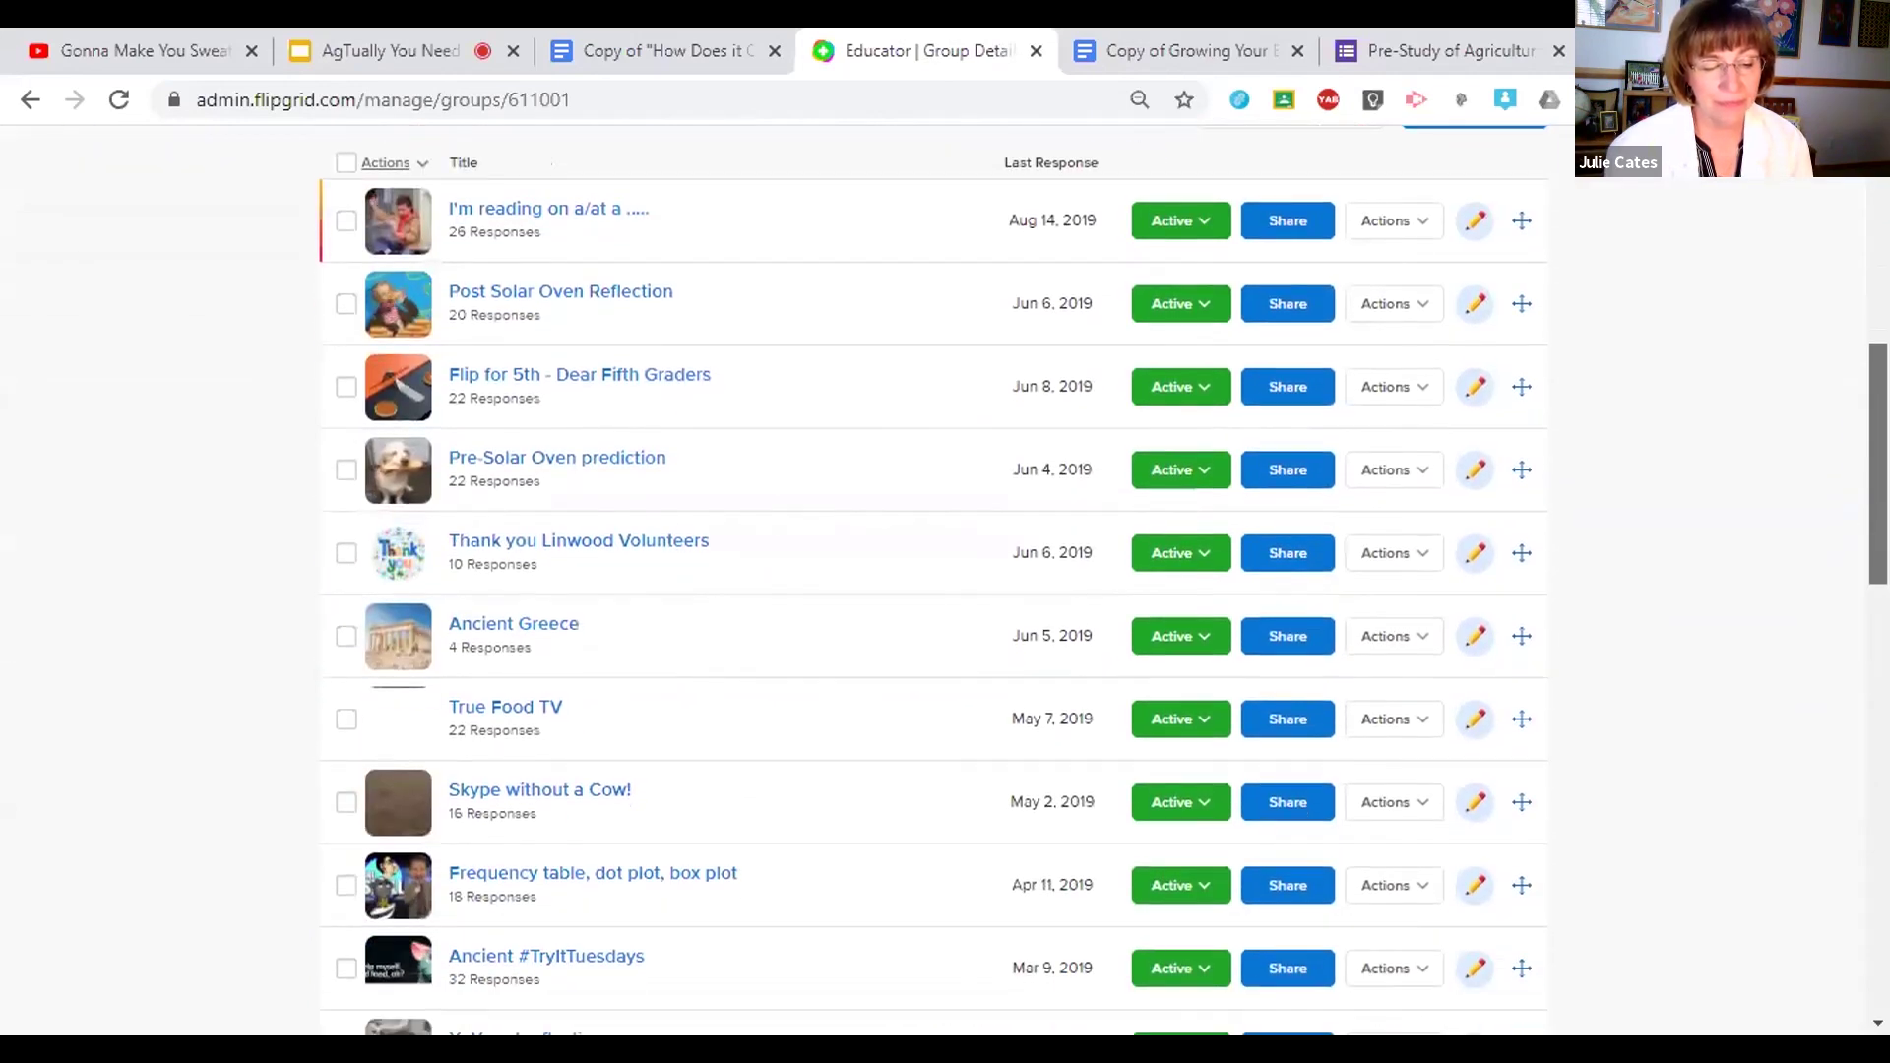
scroll(946, 580, "down", 3)
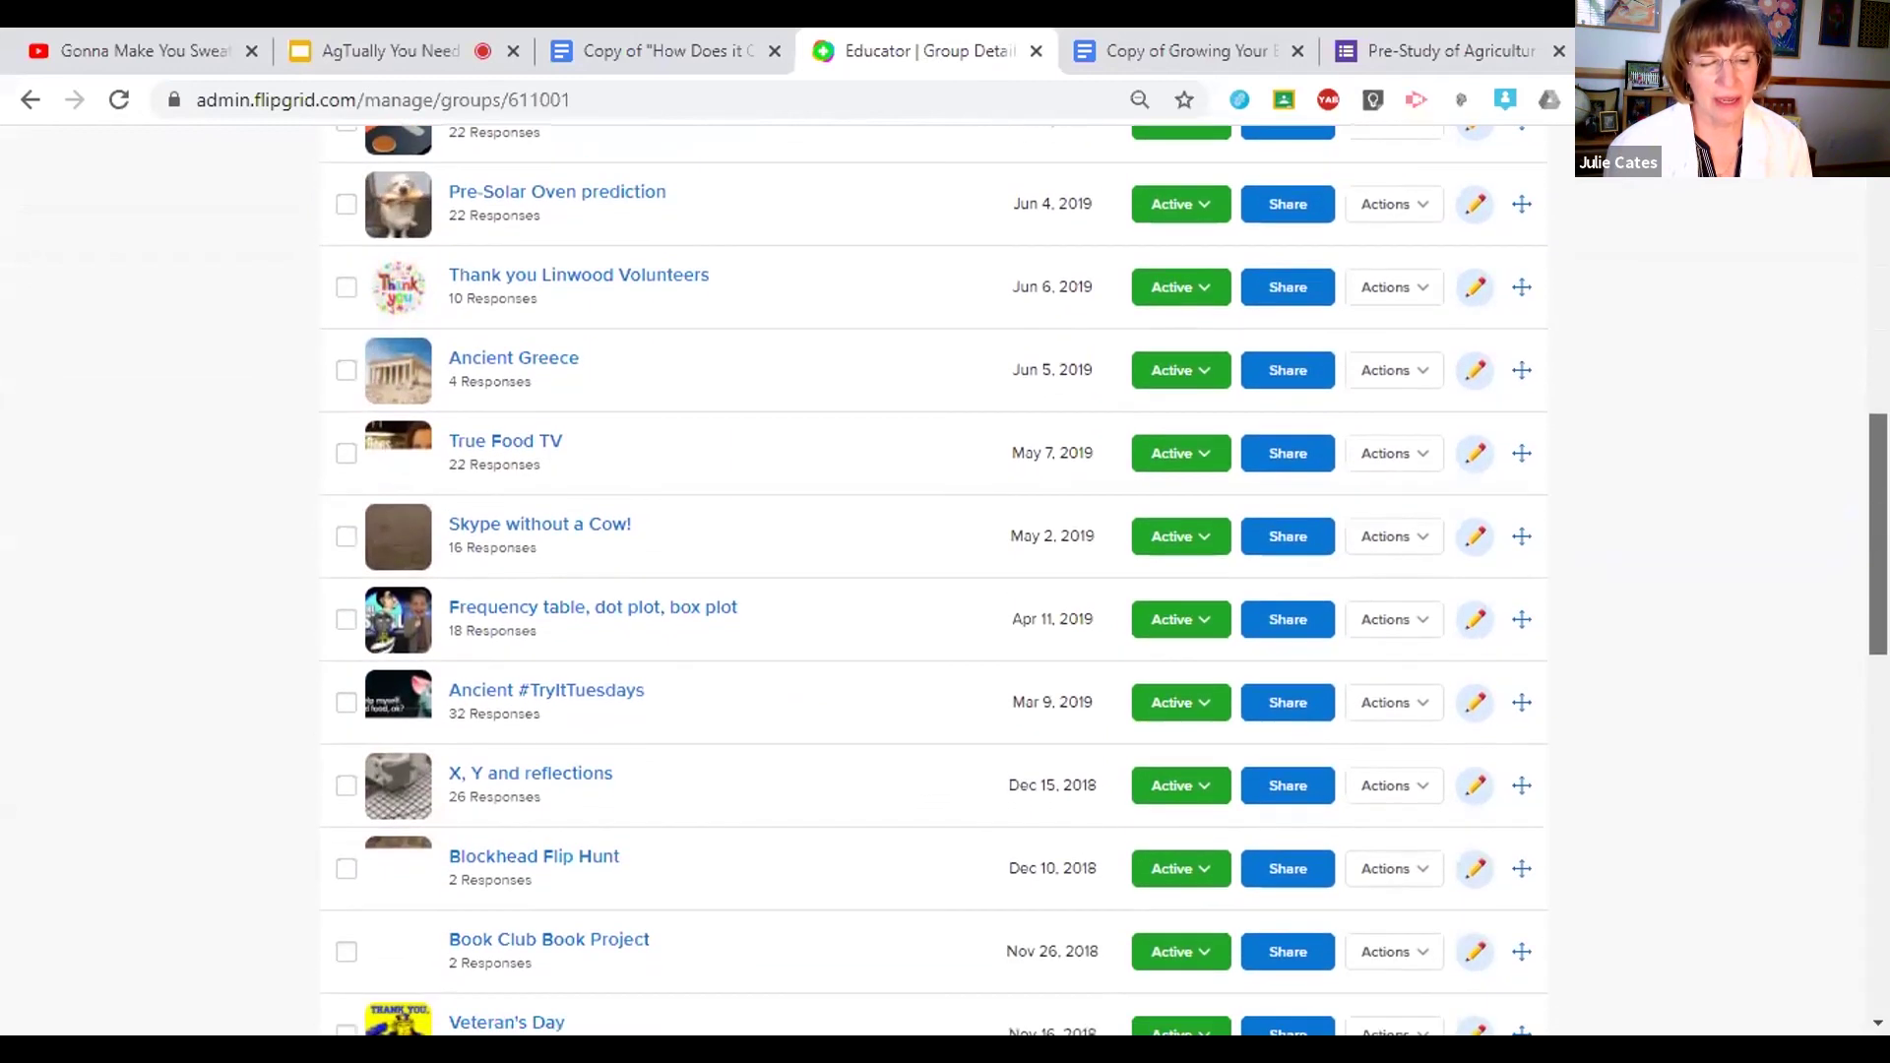
scroll(866, 682, "down", 1)
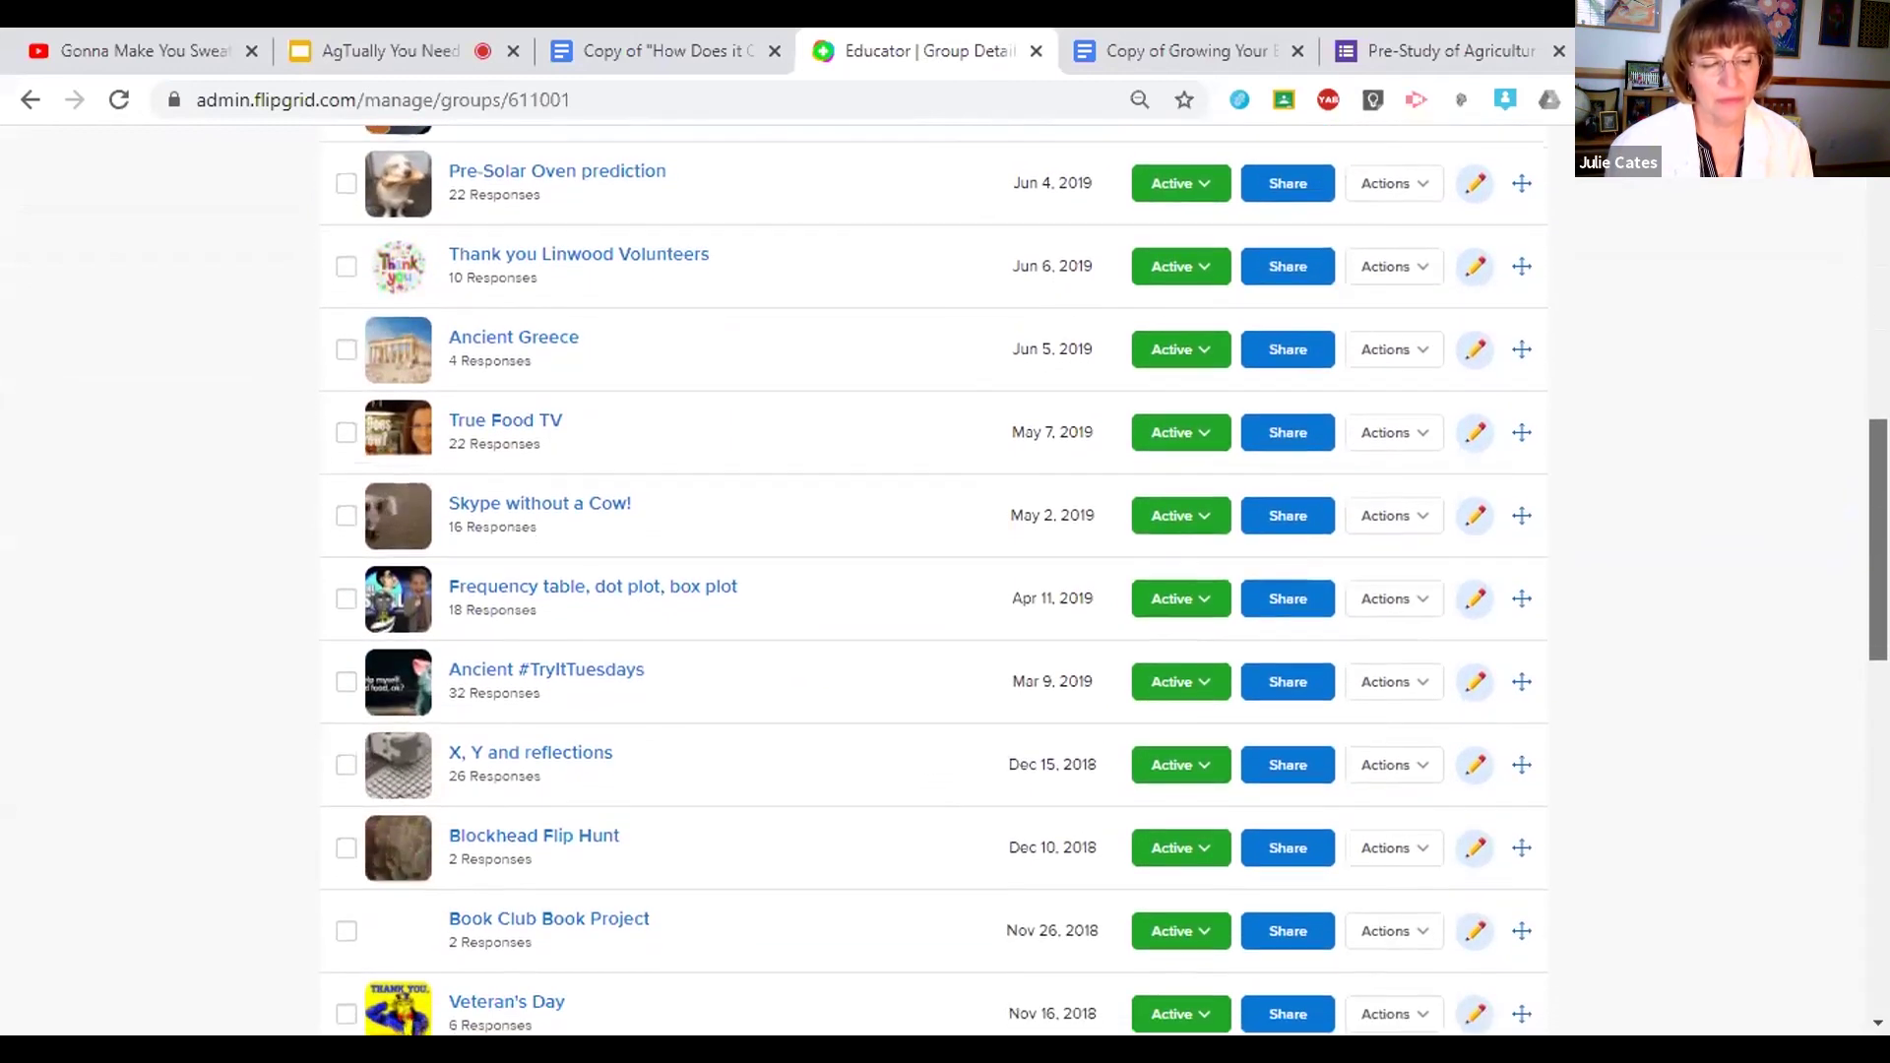
Step: Open the Ancient #TryItTuesdays topic and look over its instructions and the list of student responses
left_click(605, 674)
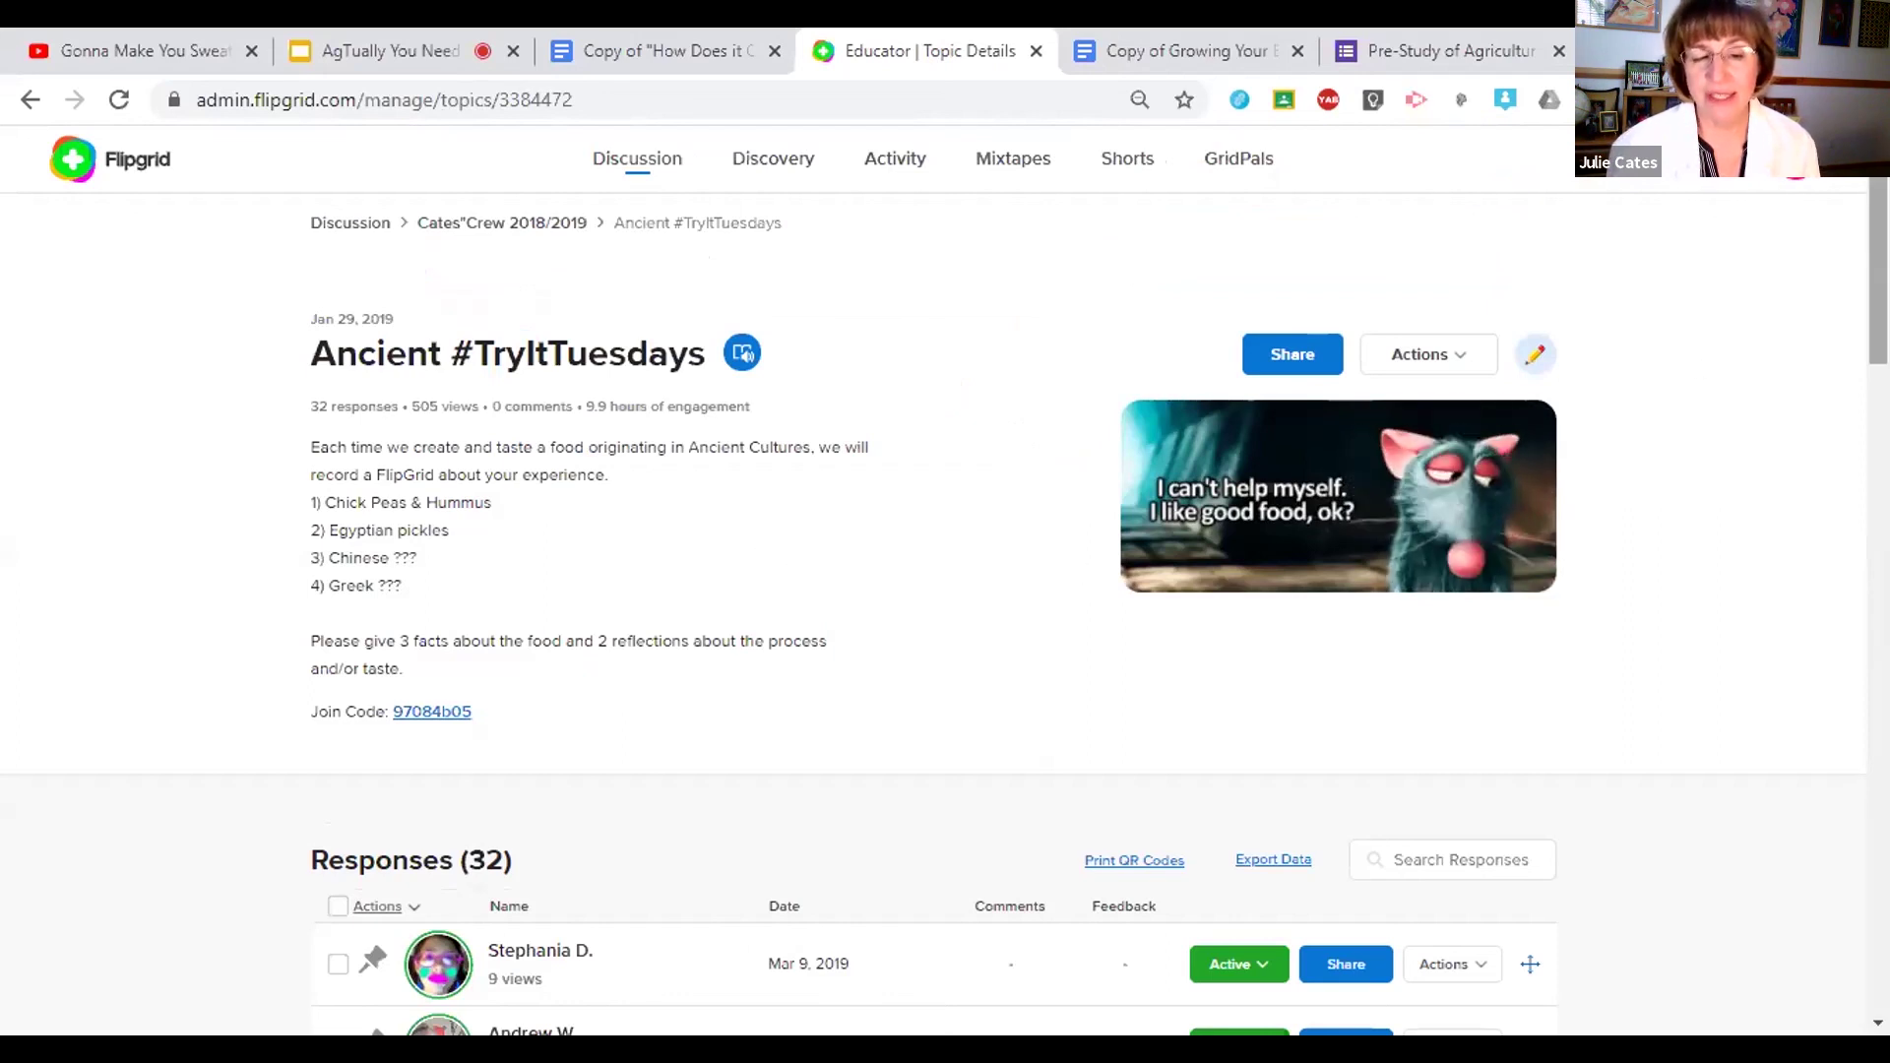
scroll(1879, 295, "down", 3)
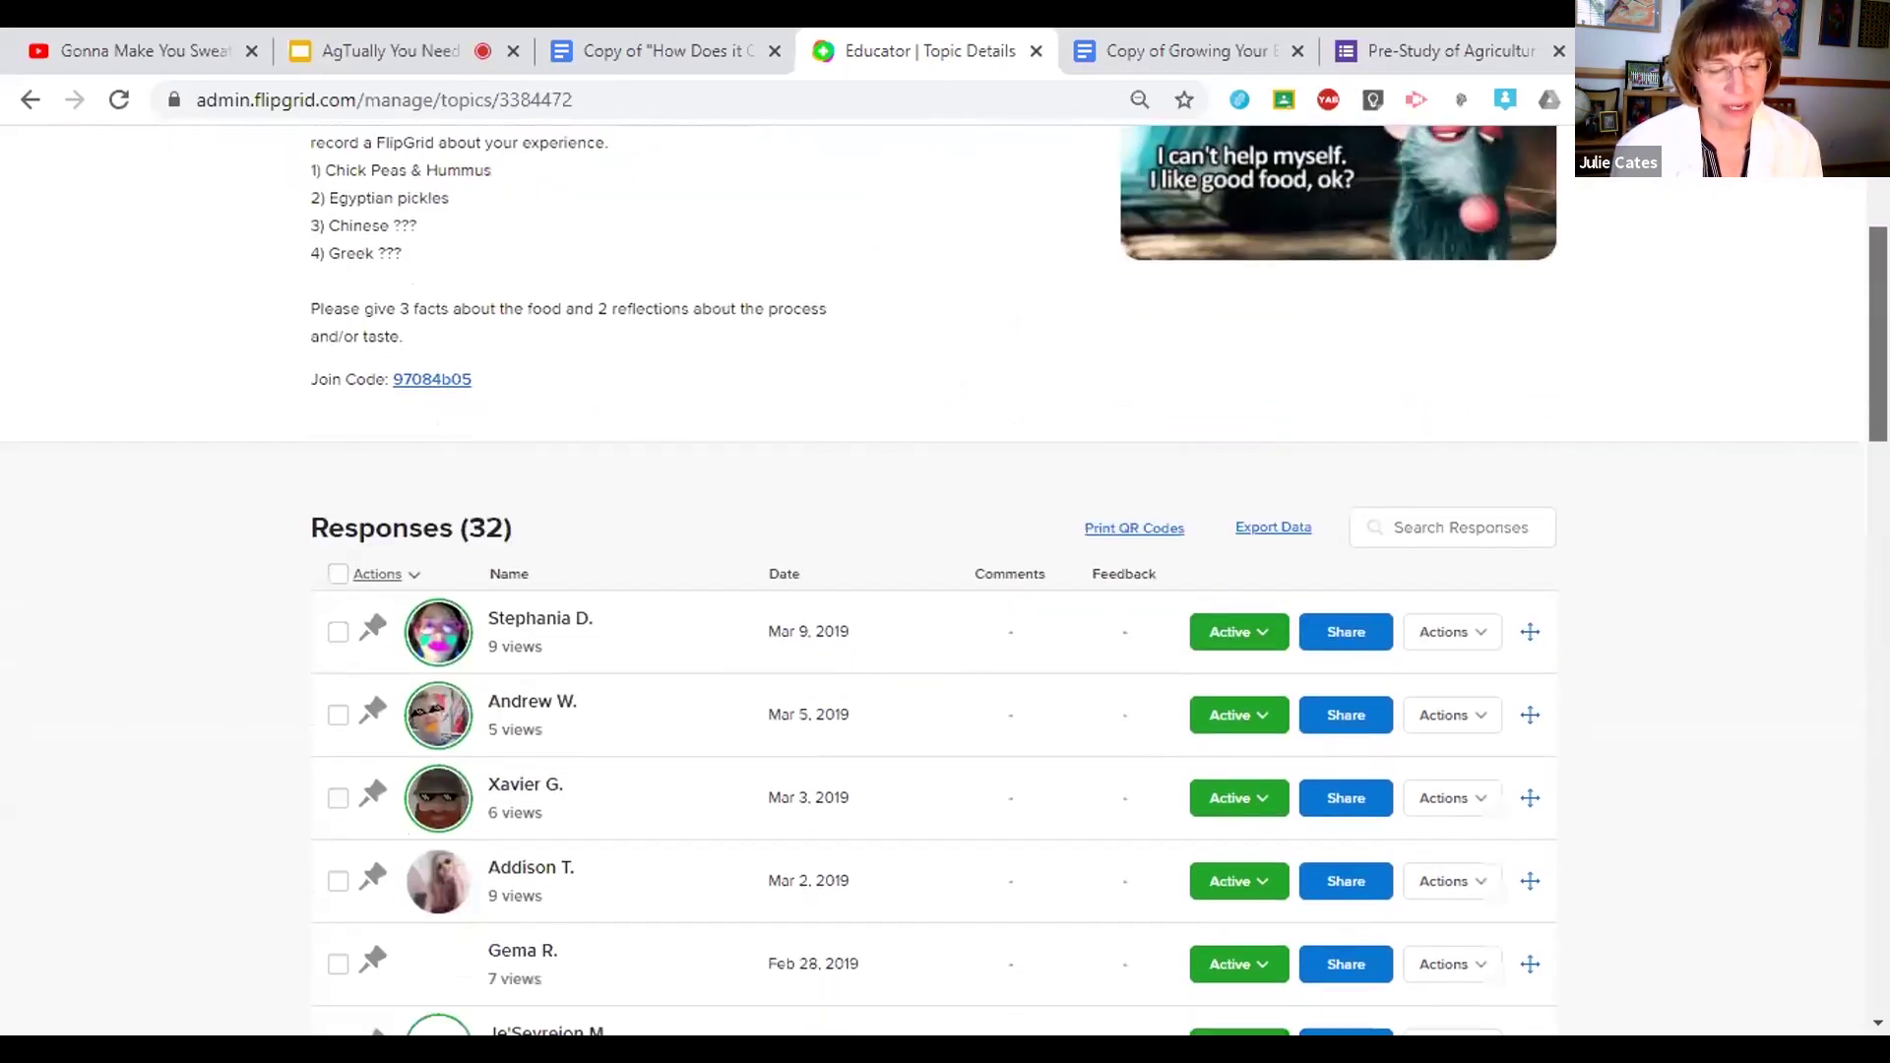
scroll(943, 581, "down", 1)
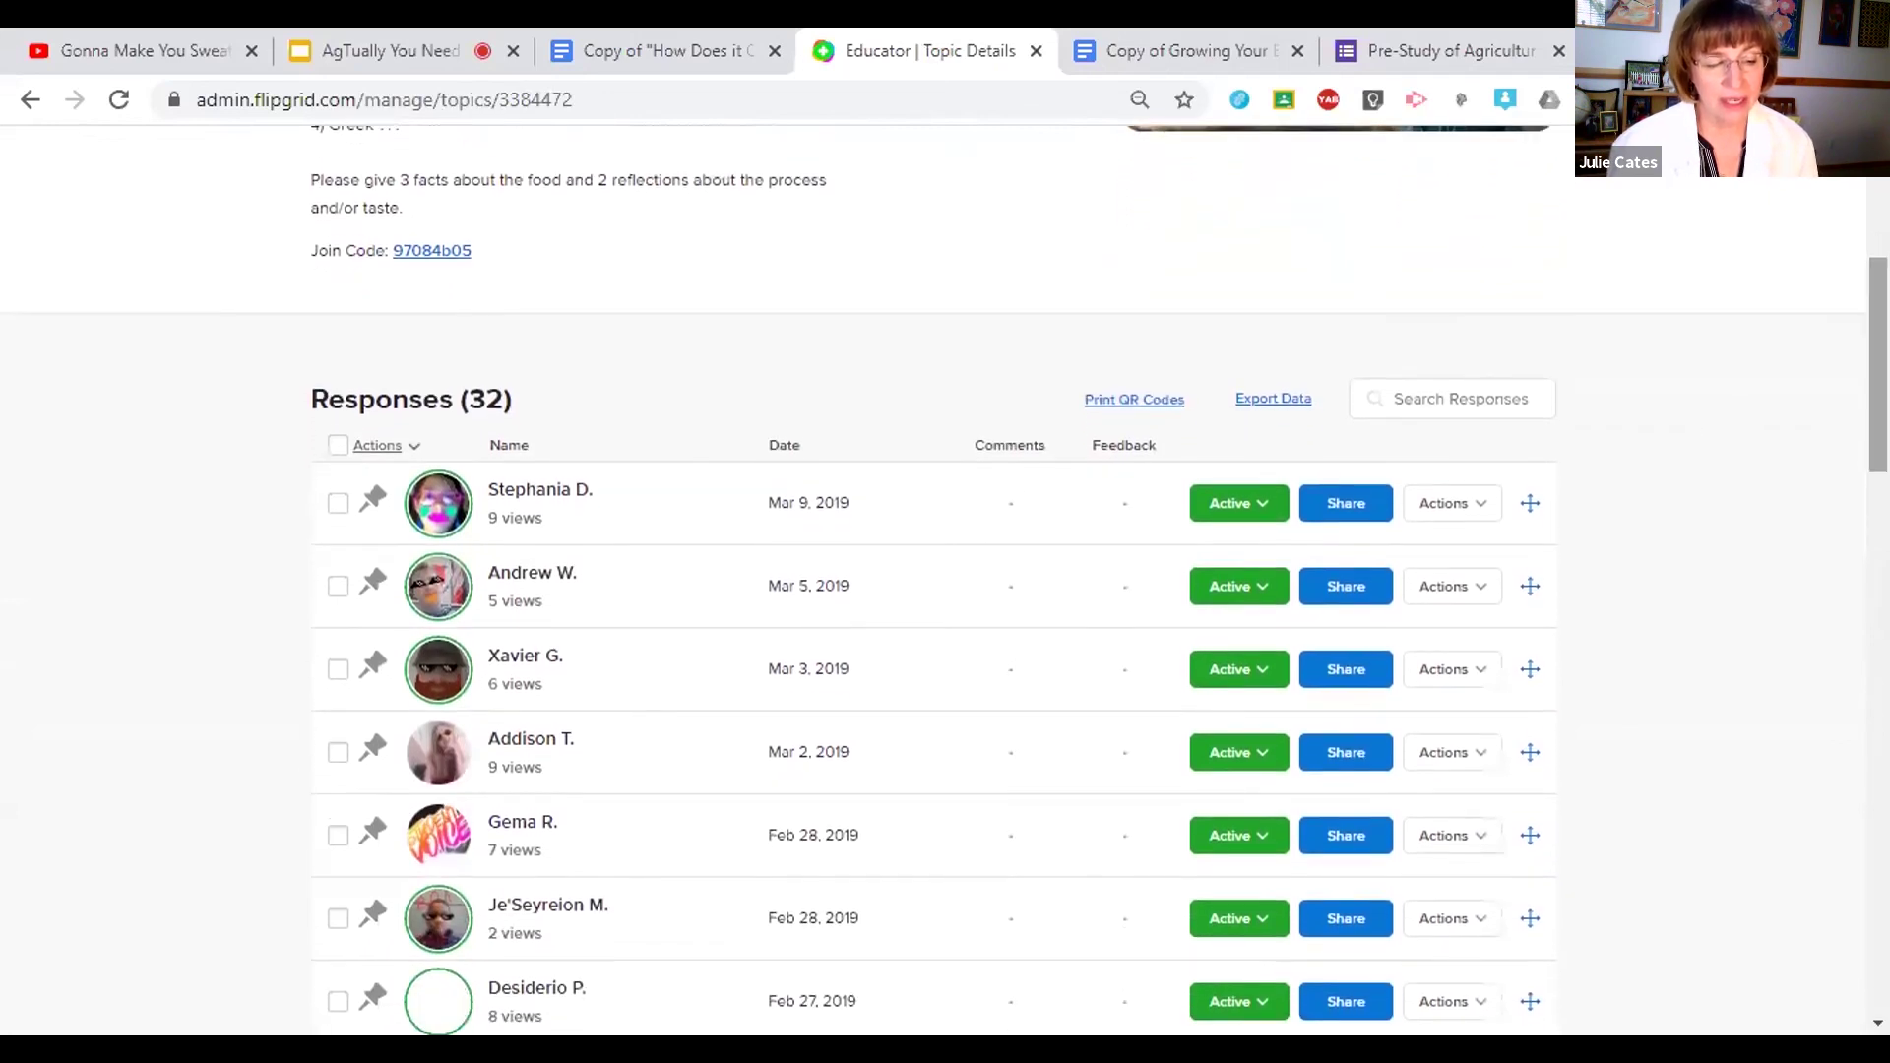
Step: Play the student response dated Mar 2, 2019, pausing at about 0:33 and 1:01, and return to the Discussion groups list
left_click(527, 741)
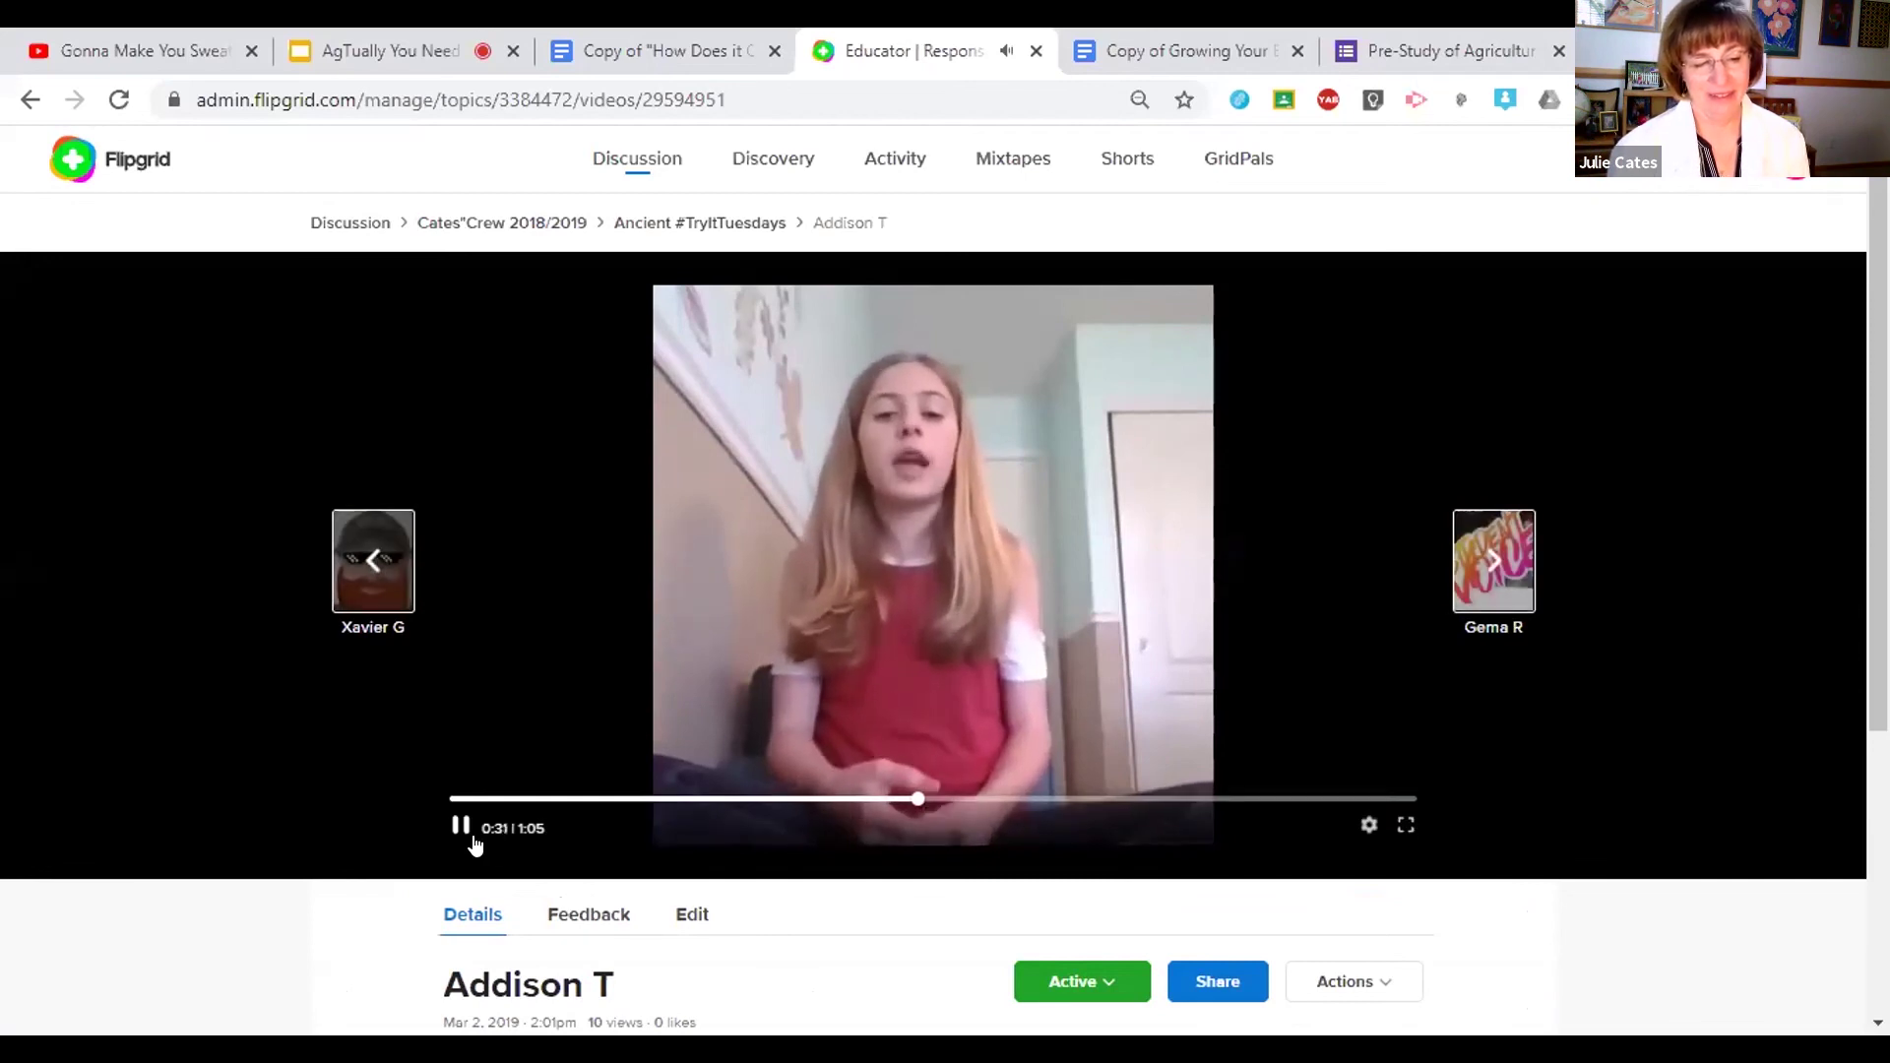
left_click(459, 832)
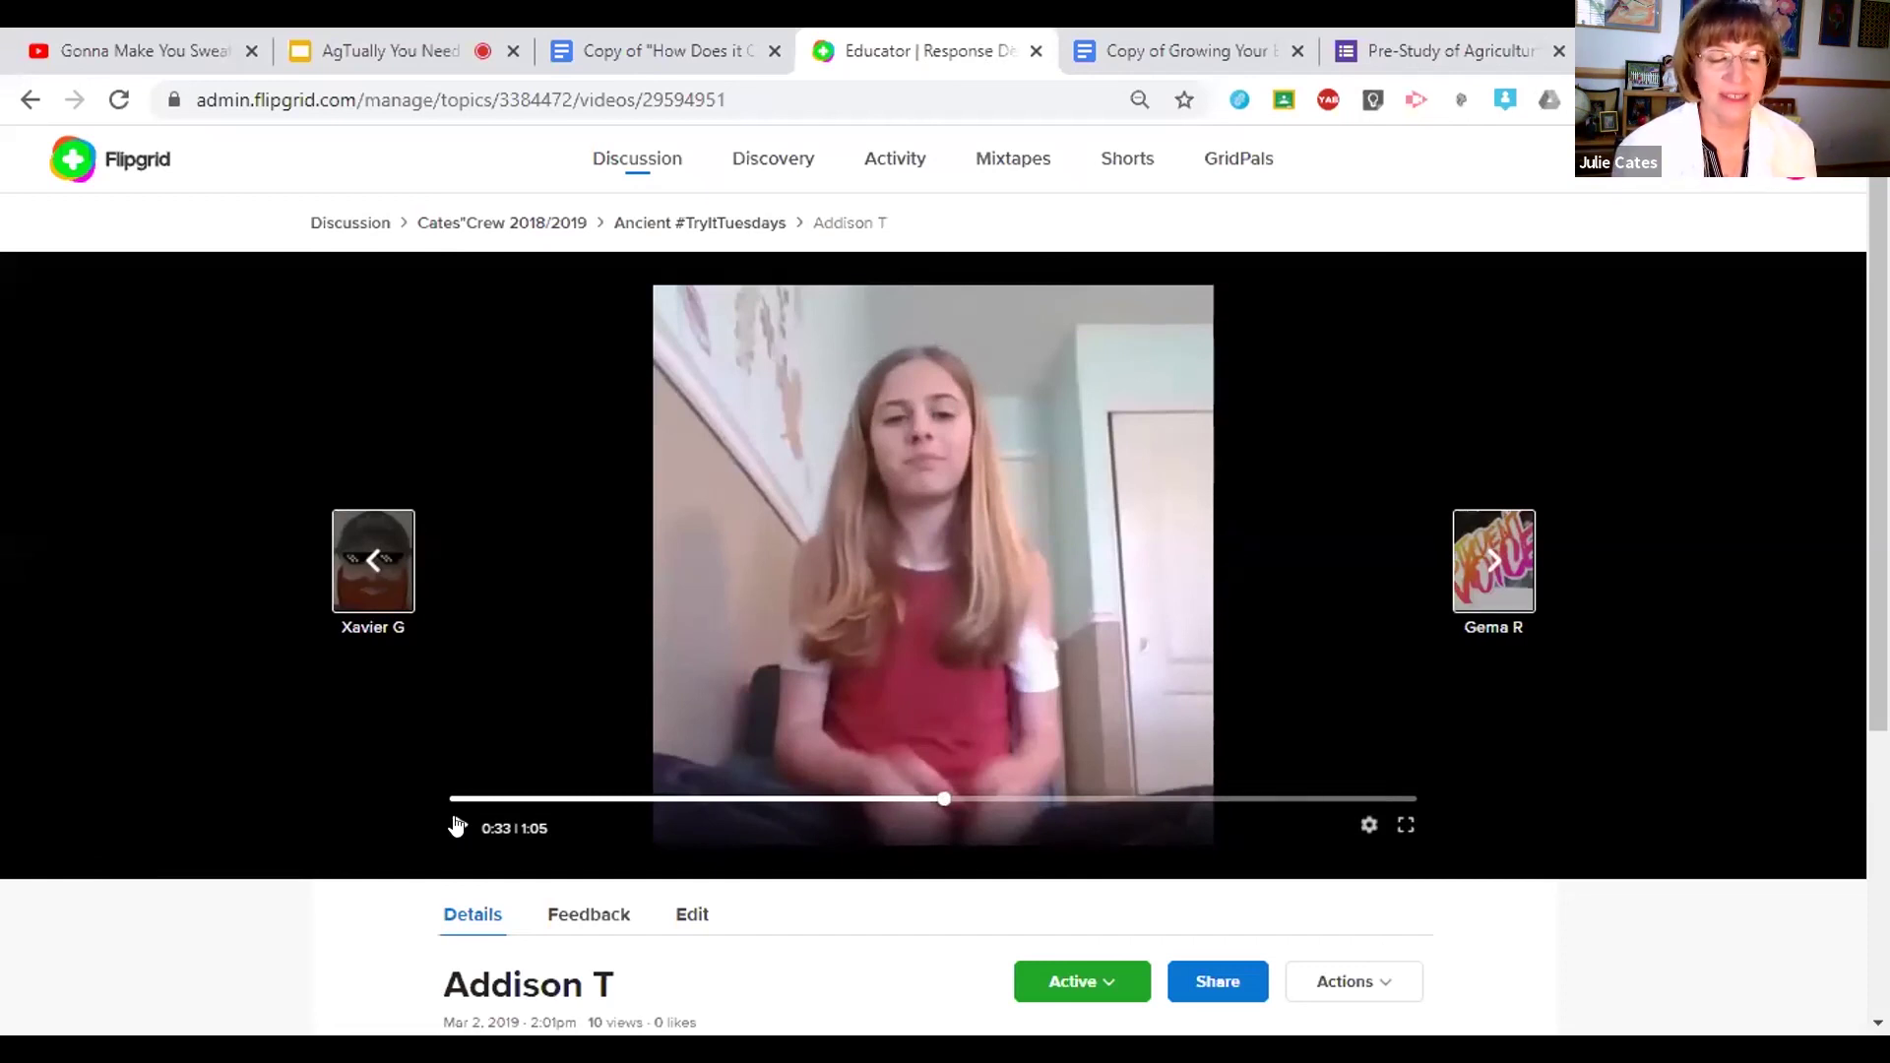
left_click(457, 825)
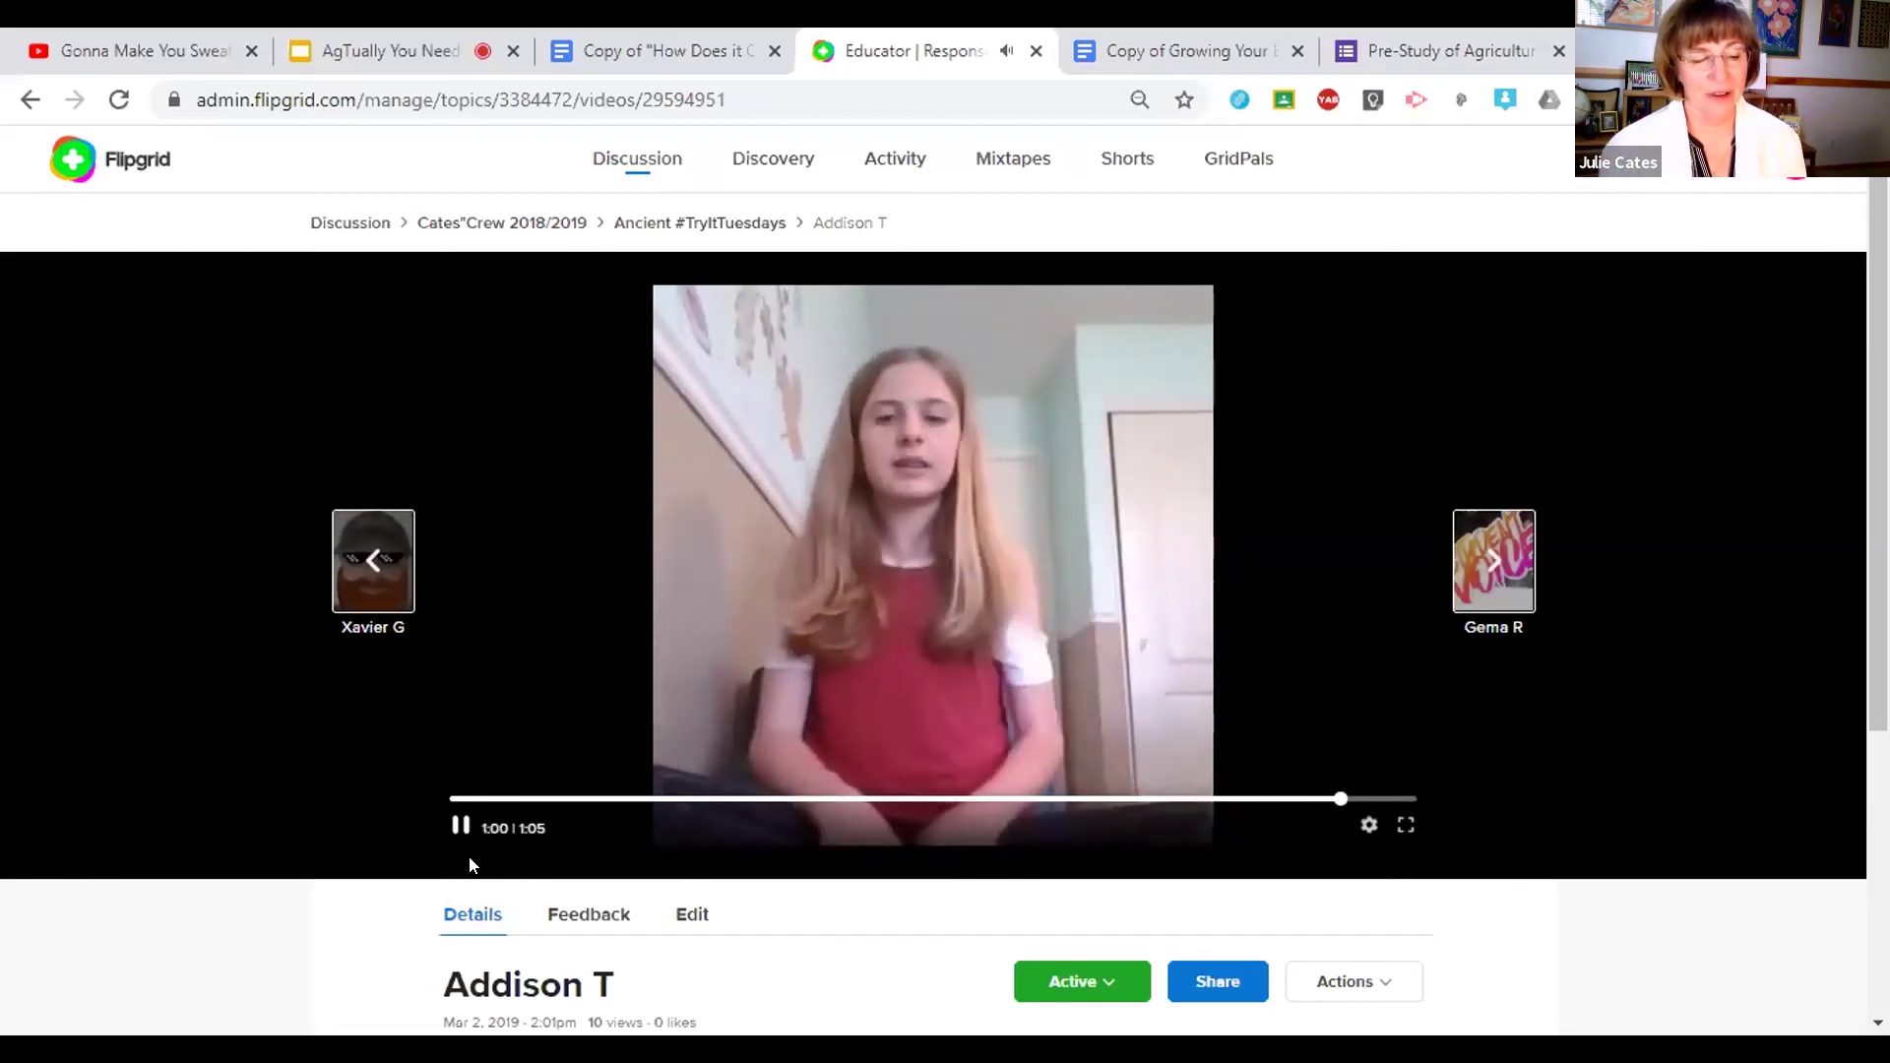
left_click(456, 824)
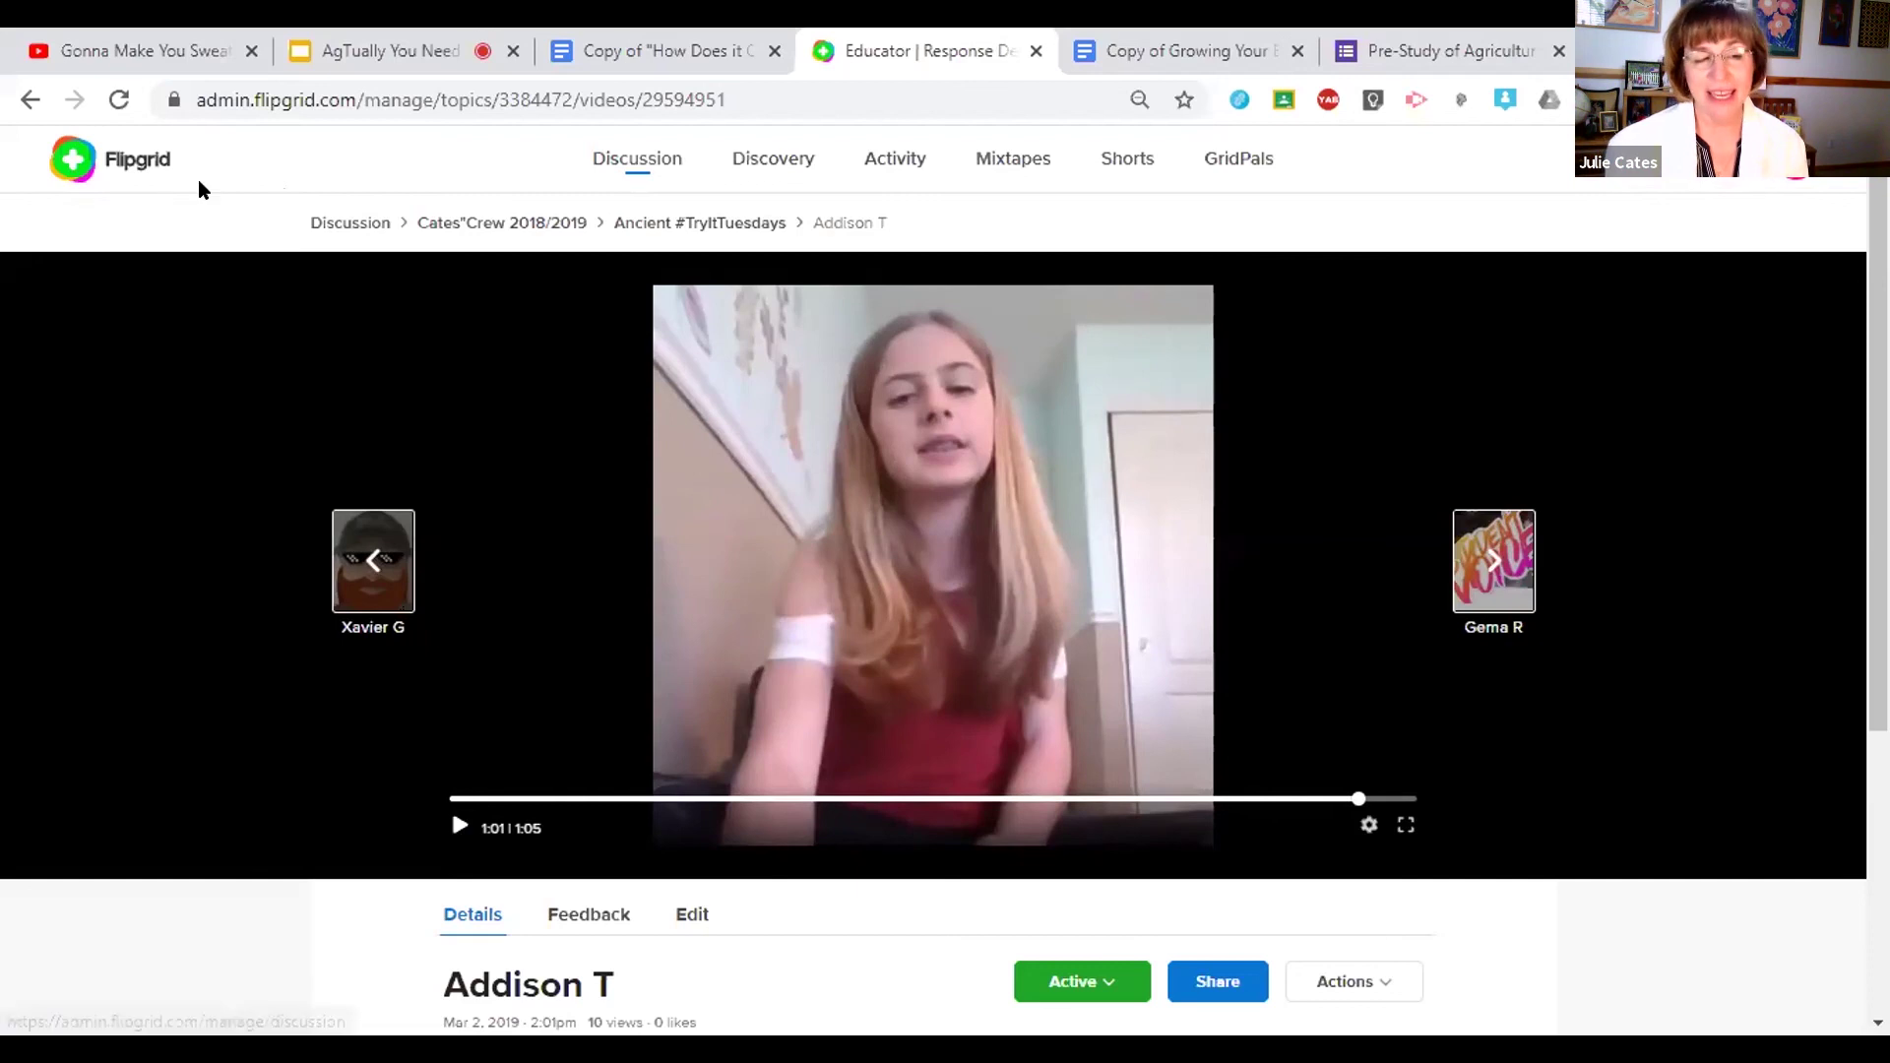
left_click(630, 154)
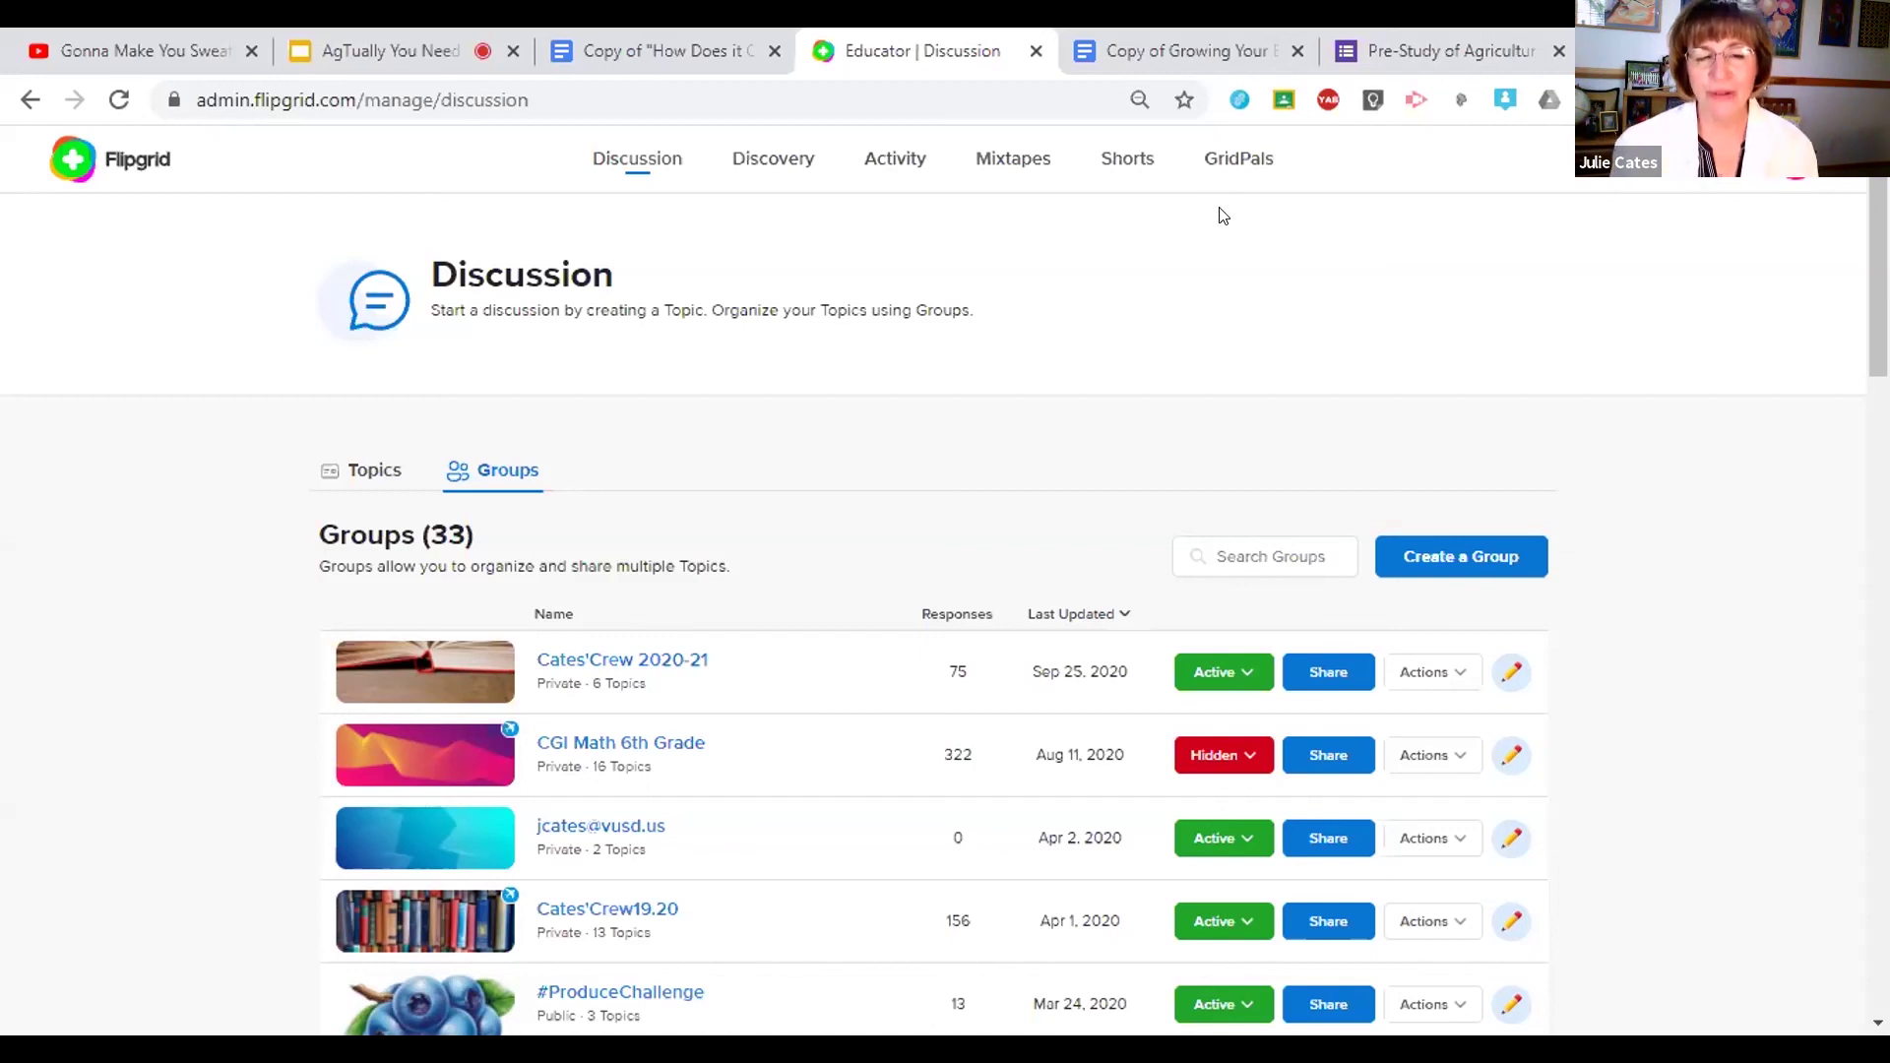
Step: Switch to the Google Docs copy of "How Does it Grow?" Virtually and show its FlipGrid and Screencastify rows
left_click(404, 41)
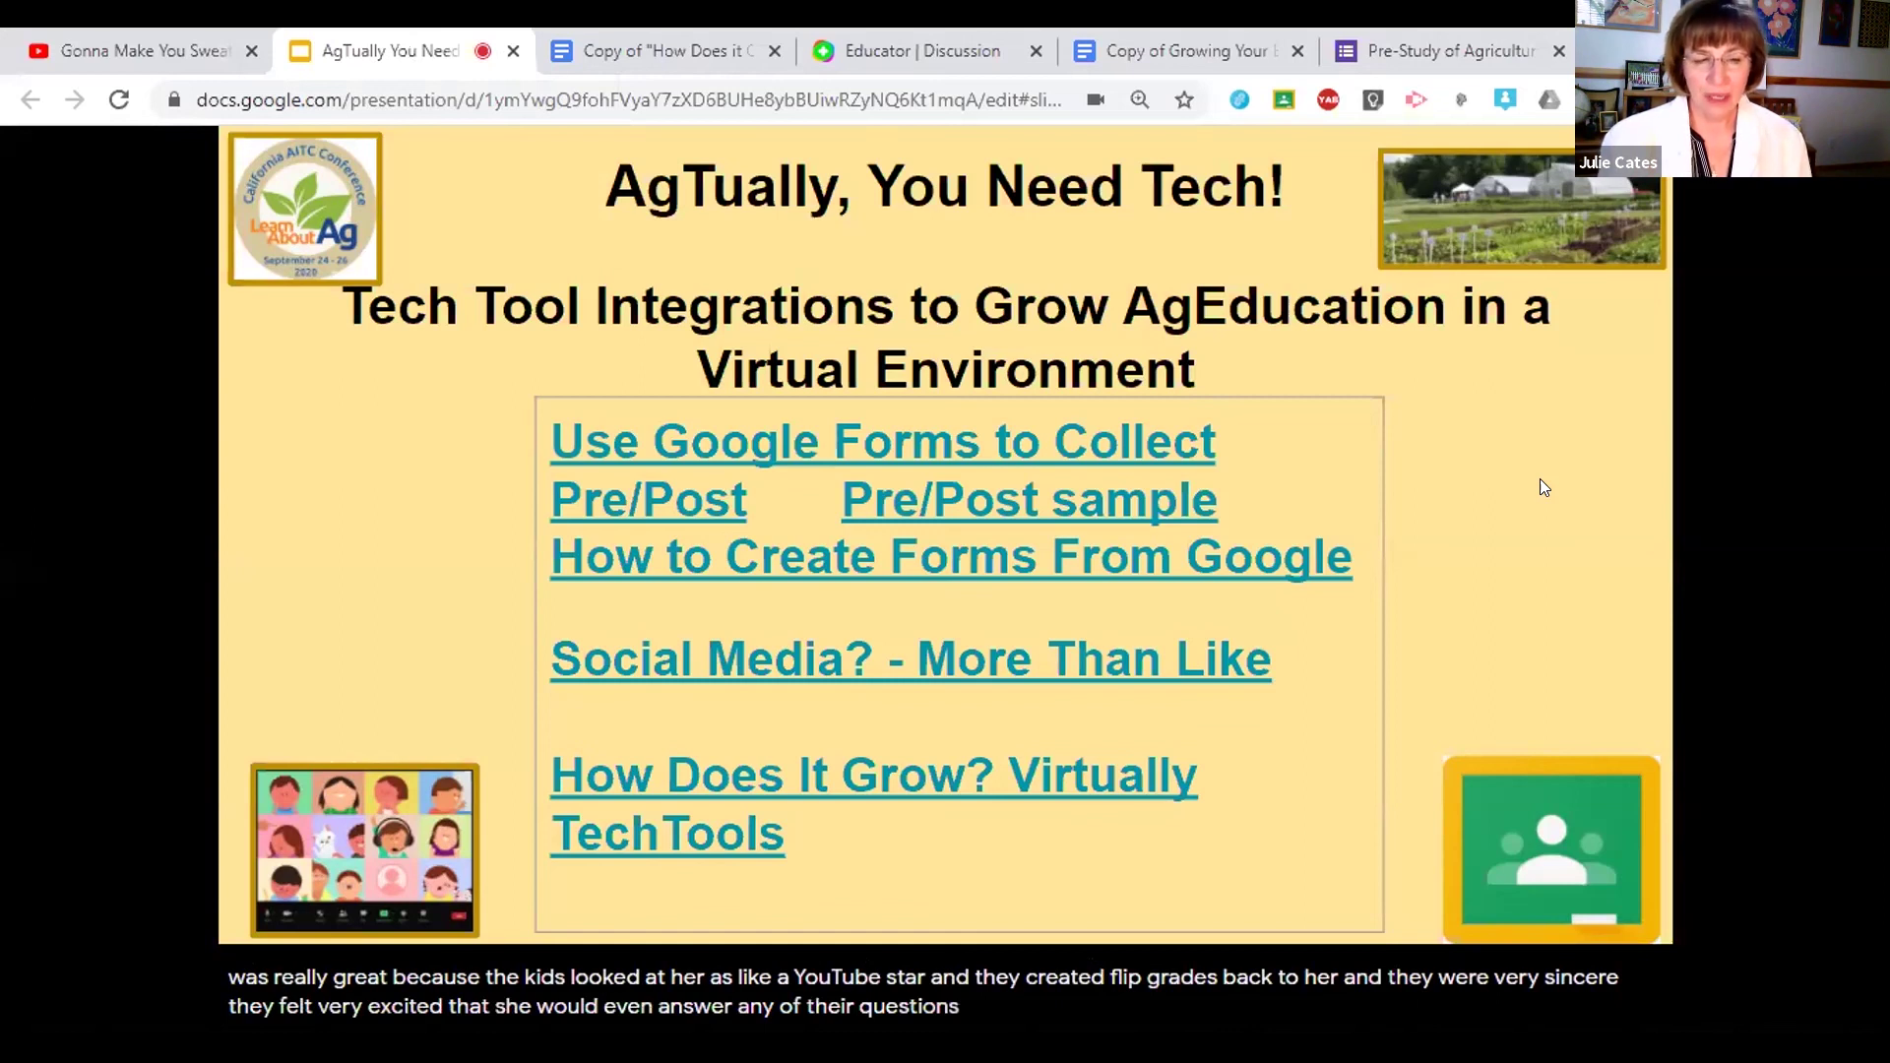
left_click(650, 51)
left_click_drag(1760, 571, 1760, 611)
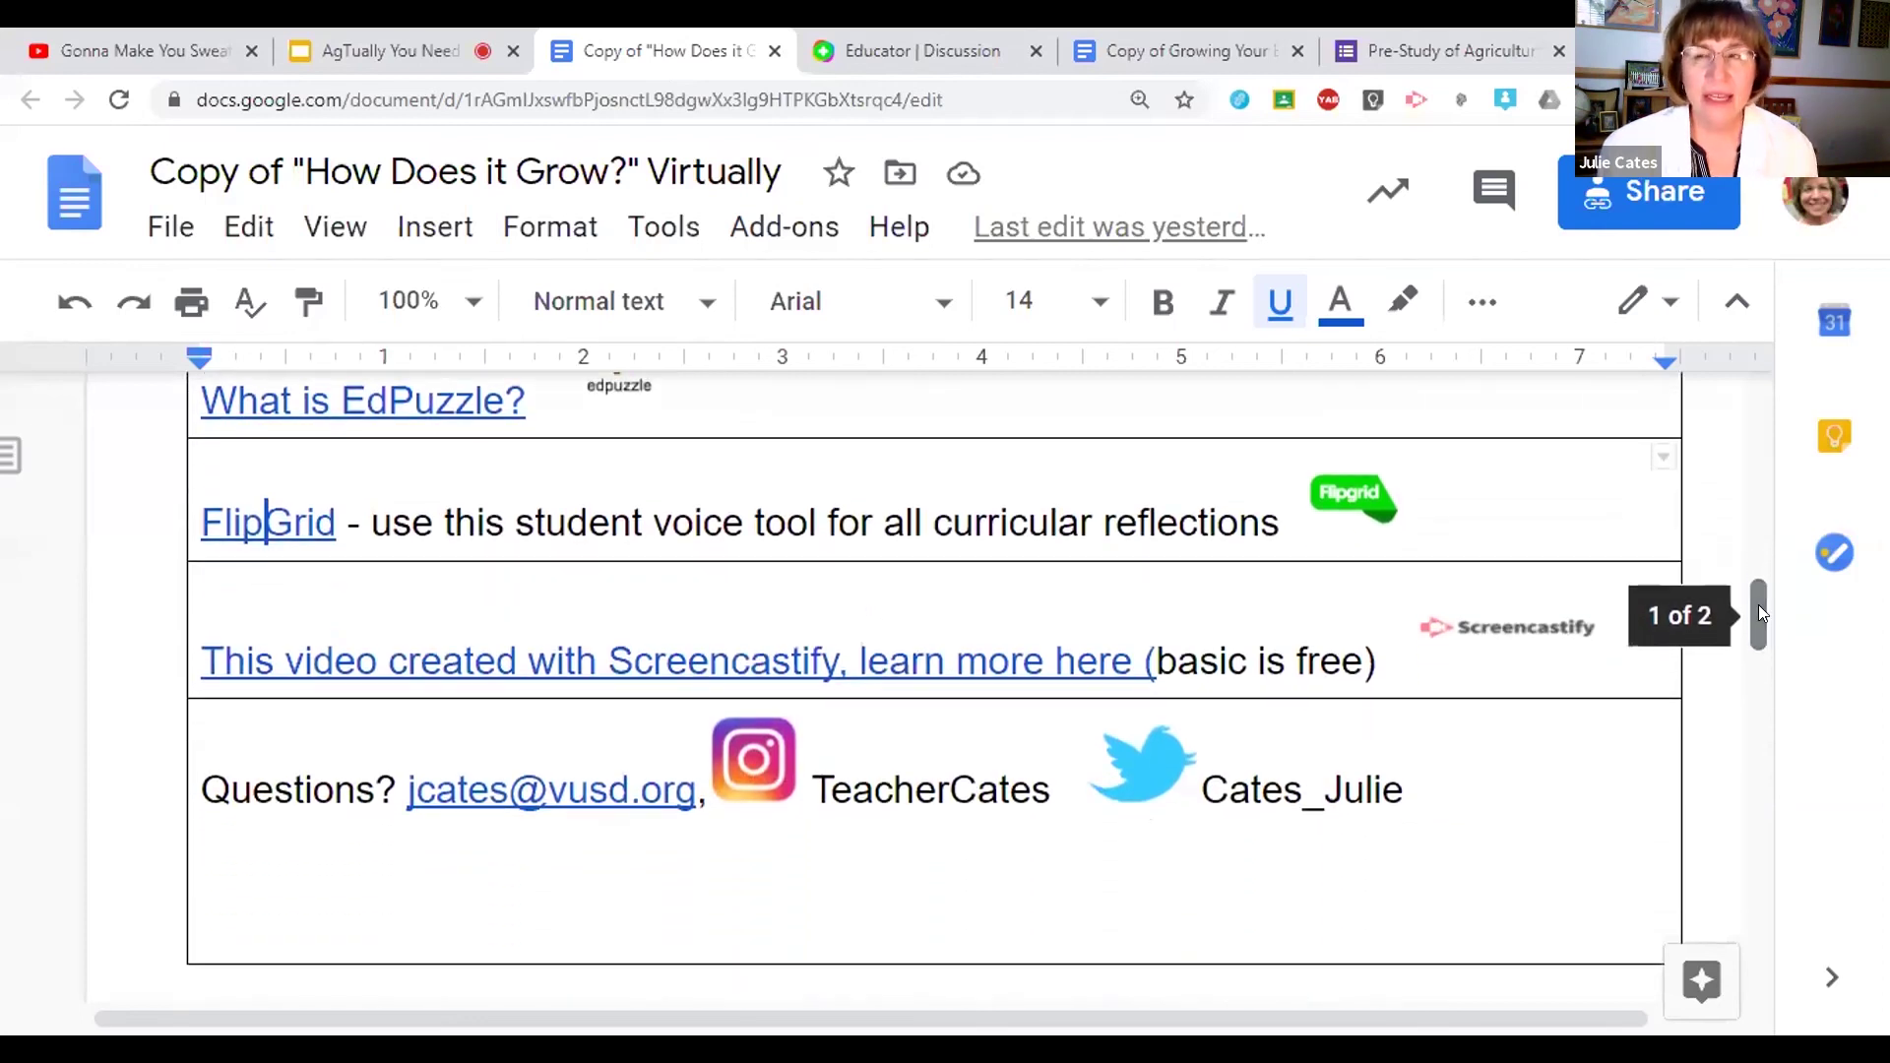